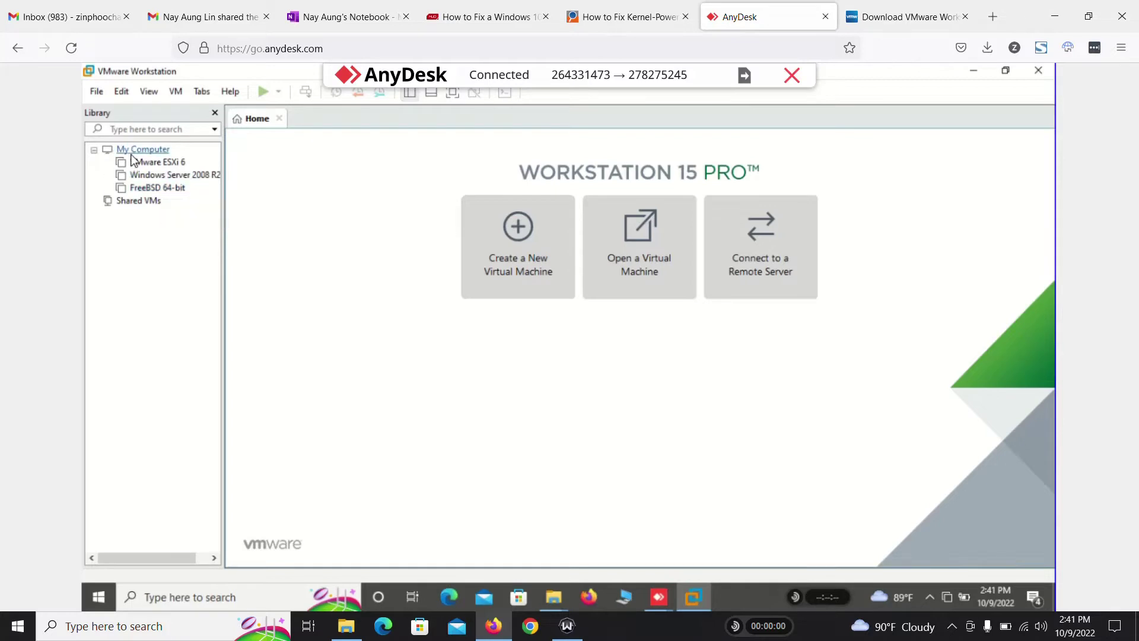
Step: List the three powered-off VMs under My Computer, then switch to the OneNote notebook tab
{"action": "left_click", "coordinate": [143, 150]}
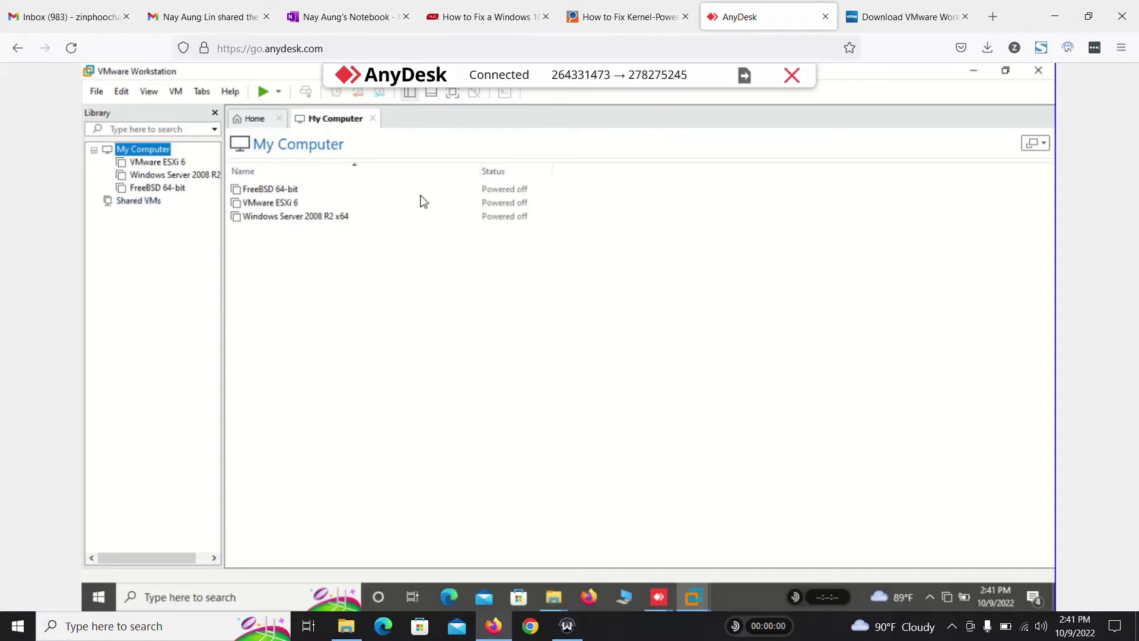
{"action": "left_click", "coordinate": [347, 16]}
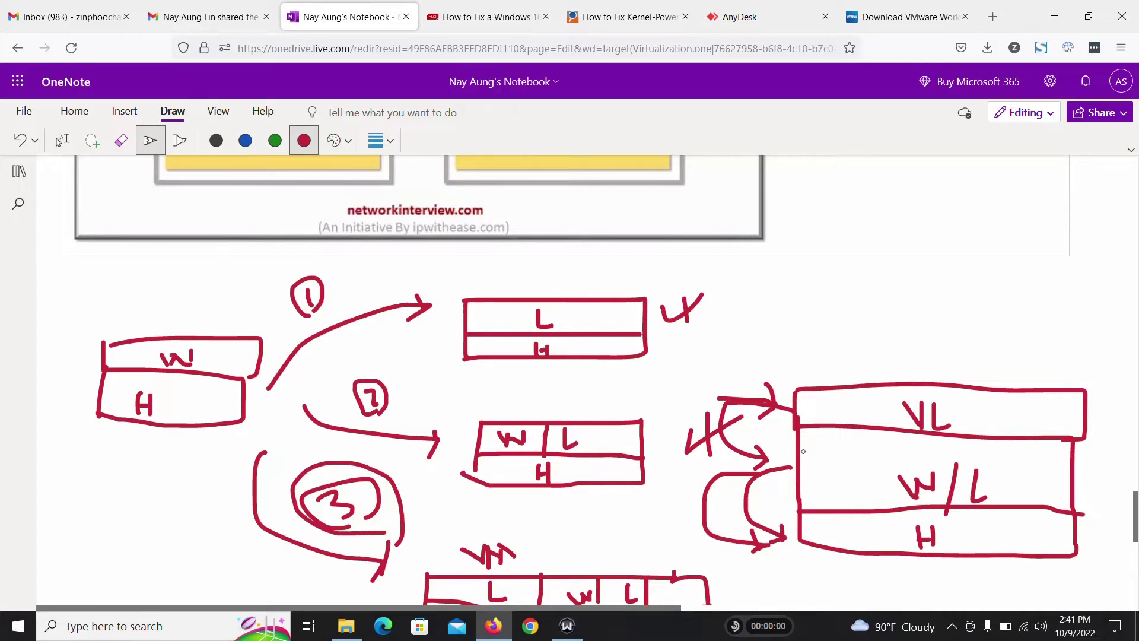
Step: Draw a red box with a V inside above the VL, W/L, H stack, then return to AnyDesk
{"action": "left_click_drag", "start_coordinate": [788, 310], "coordinate": [788, 368]}
{"action": "mouse_move", "coordinate": [787, 310]}
{"action": "left_mouse_down"}
{"action": "mouse_move", "coordinate": [895, 310]}
{"action": "mouse_move", "coordinate": [898, 374]}
{"action": "mouse_move", "coordinate": [794, 372]}
{"action": "left_mouse_up"}
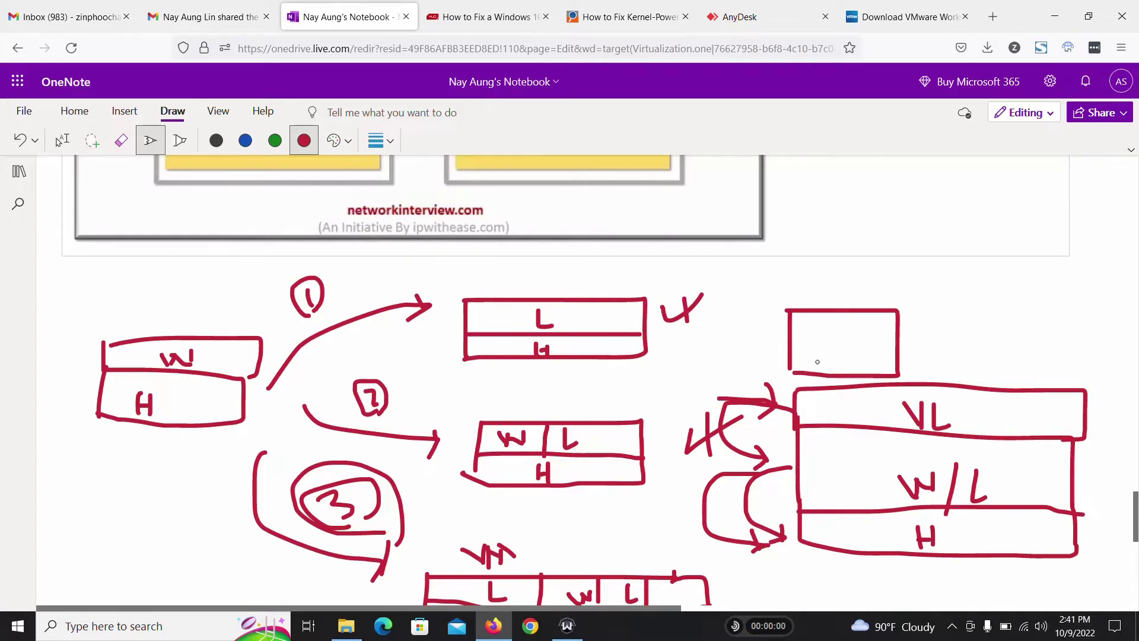
{"action": "mouse_move", "coordinate": [803, 337]}
{"action": "left_mouse_down"}
{"action": "mouse_move", "coordinate": [825, 339]}
{"action": "mouse_move", "coordinate": [830, 357]}
{"action": "mouse_move", "coordinate": [850, 348]}
{"action": "left_mouse_up"}
{"action": "left_click", "coordinate": [768, 9]}
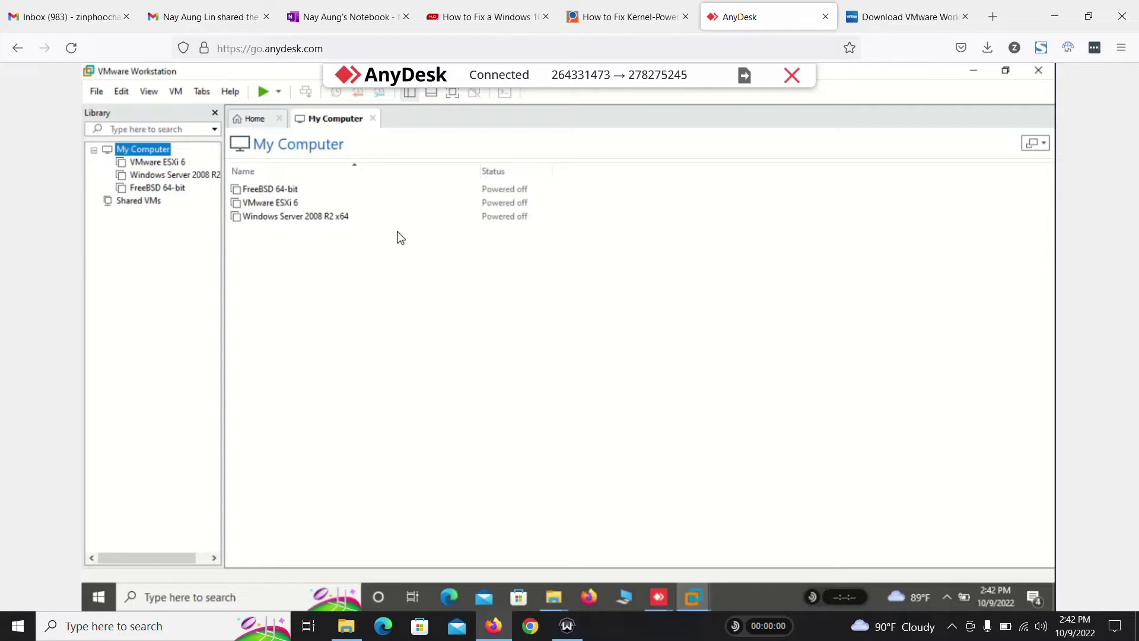
Step: Check the 1.10 GB ubuntu-14.10-desktop-i386 image on Local Disk (E:), then minimize File Explorer
{"action": "left_click", "coordinate": [550, 599]}
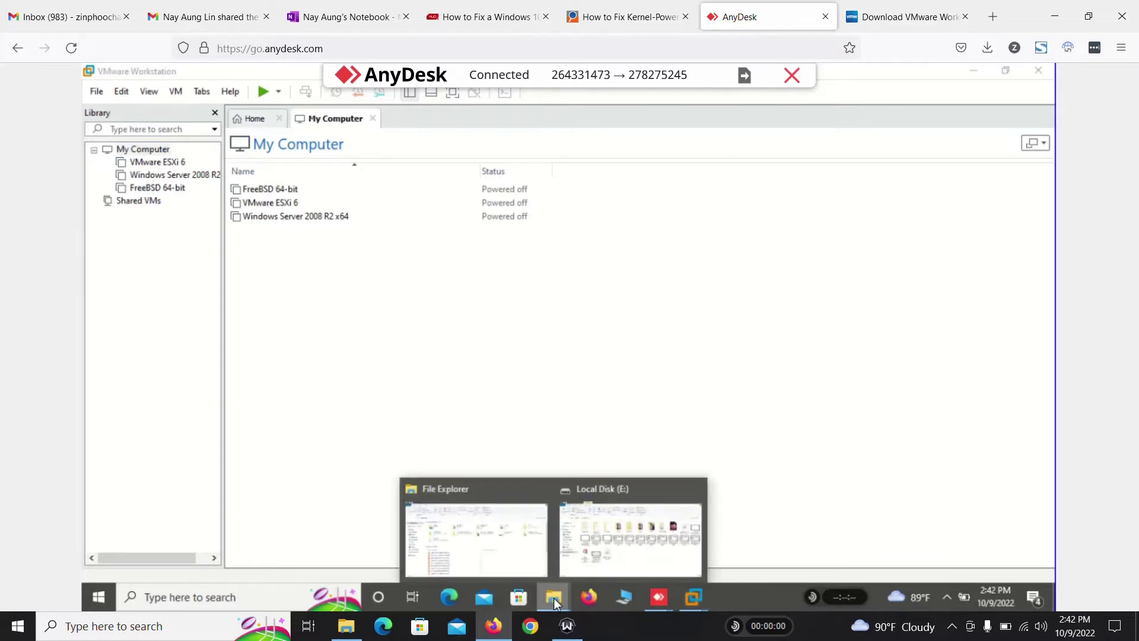
{"action": "left_click", "coordinate": [597, 568]}
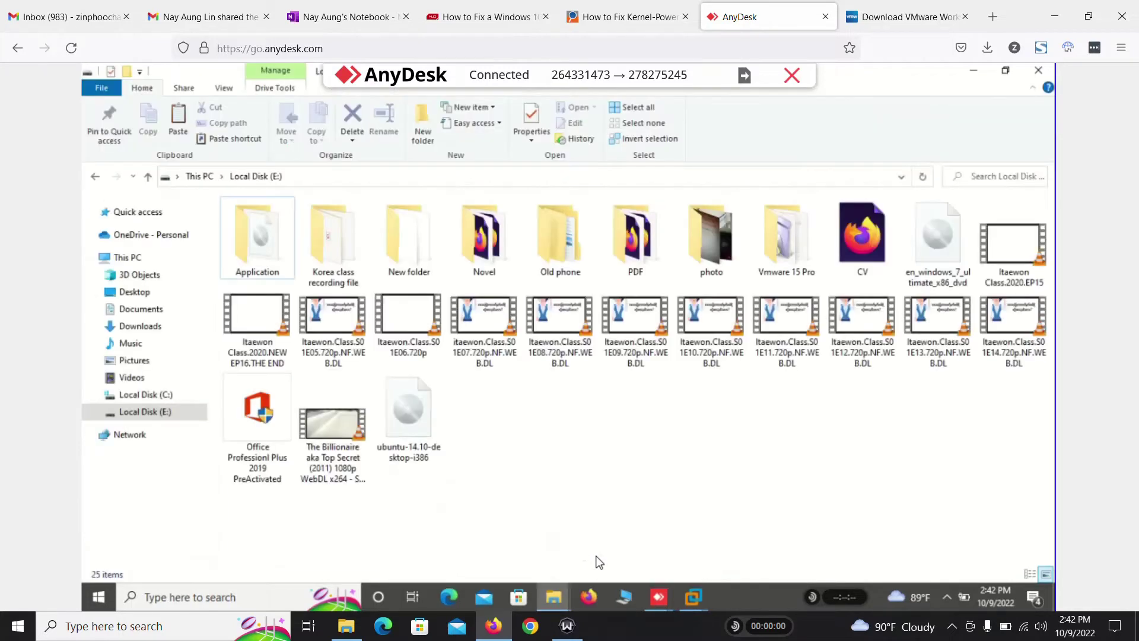
{"action": "left_click", "coordinate": [418, 419]}
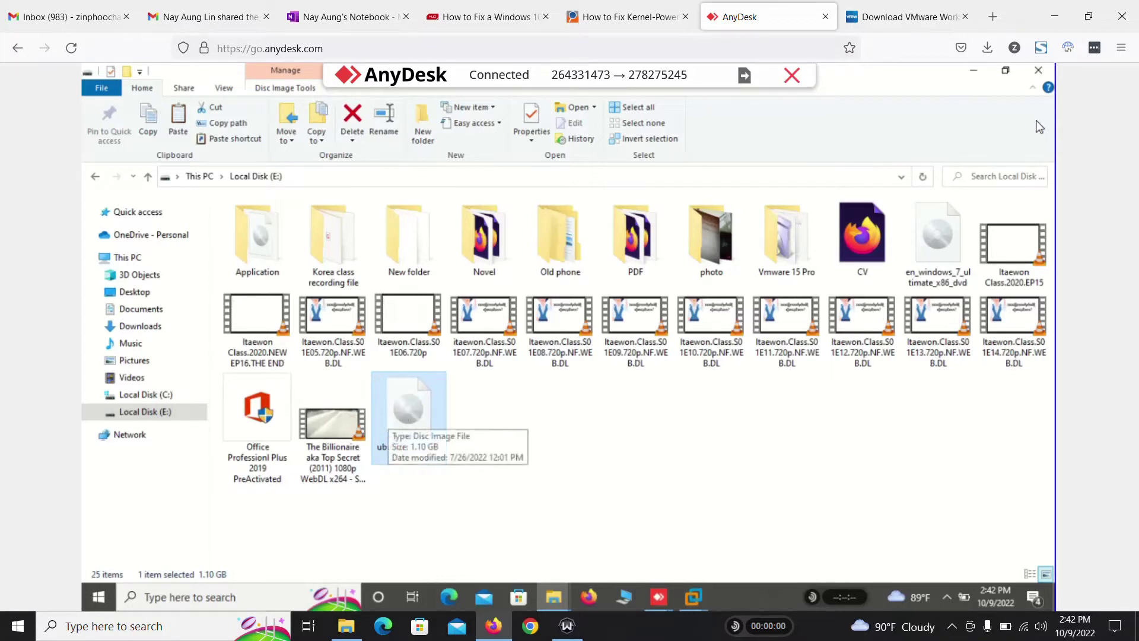
{"action": "left_click", "coordinate": [973, 71]}
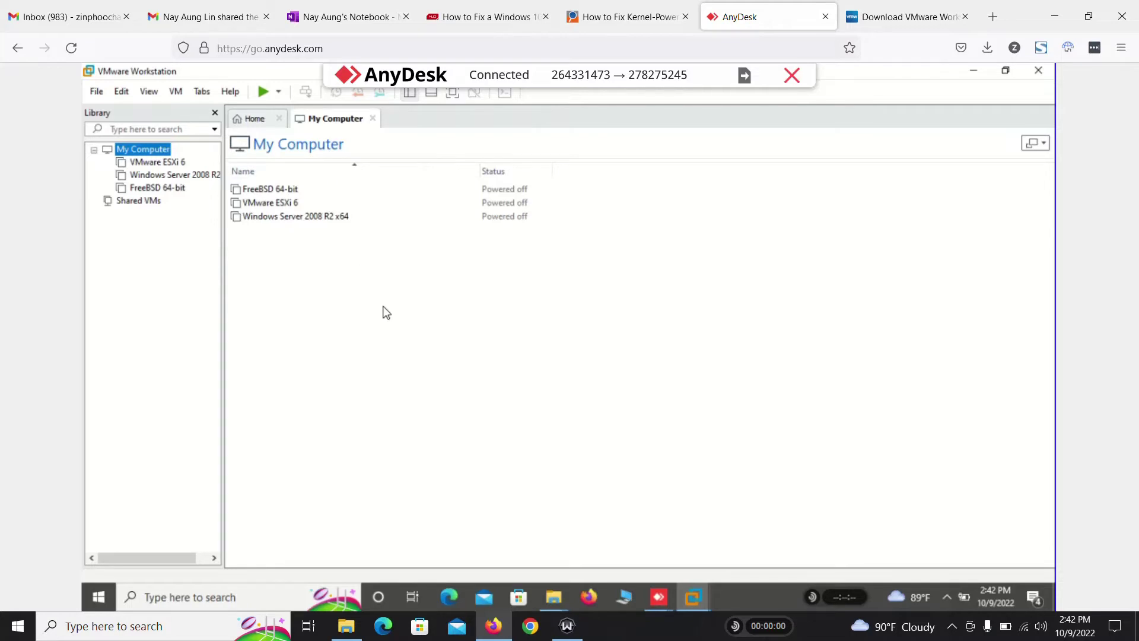
Step: Start a new virtual machine from the File menu
{"action": "right_click", "coordinate": [148, 155]}
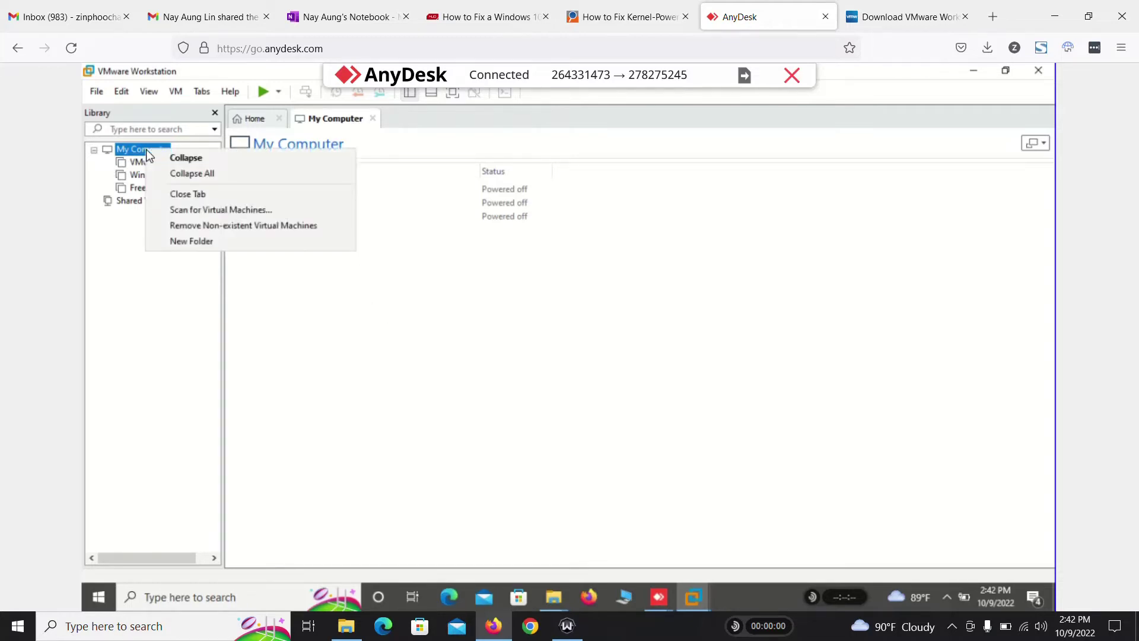
{"action": "left_click", "coordinate": [97, 93]}
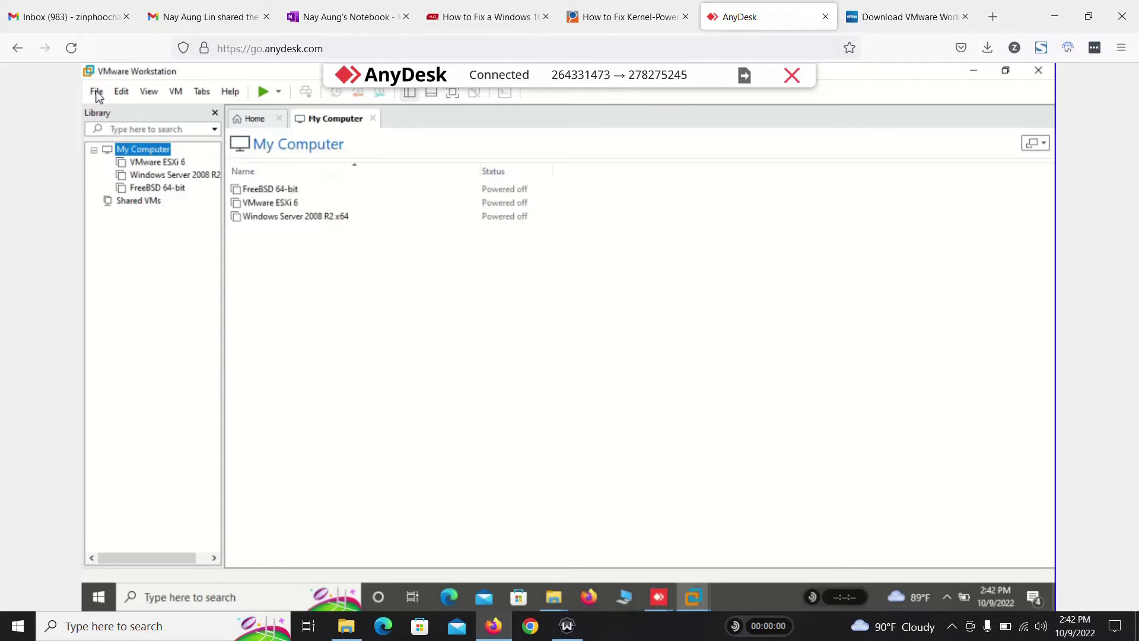
{"action": "key", "text": "Right"}
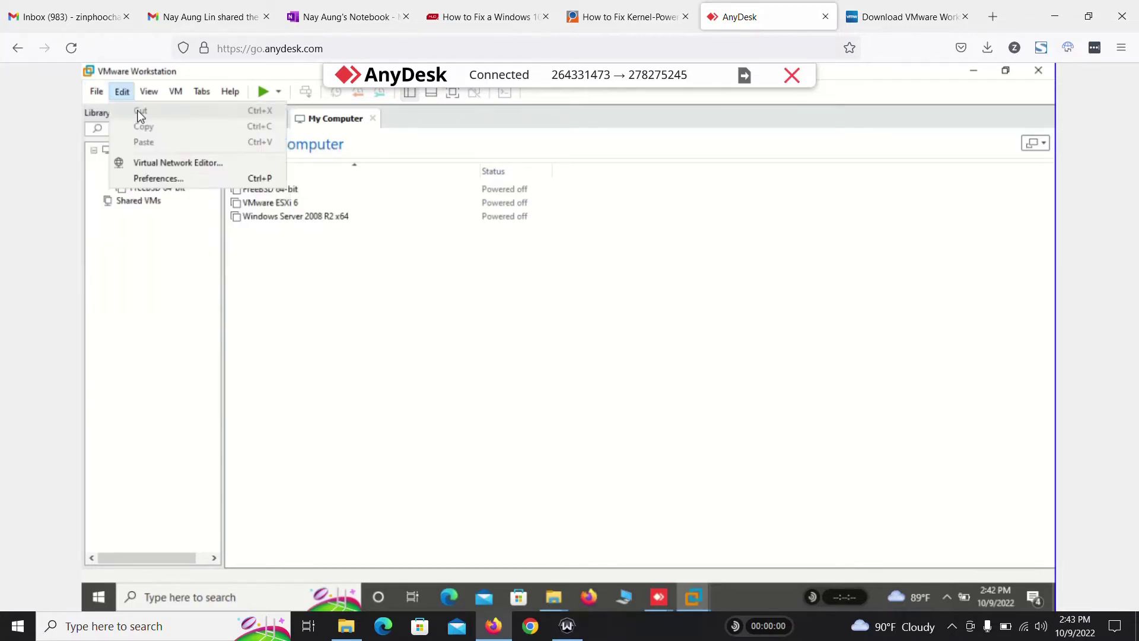
{"action": "mouse_move", "coordinate": [97, 93]}
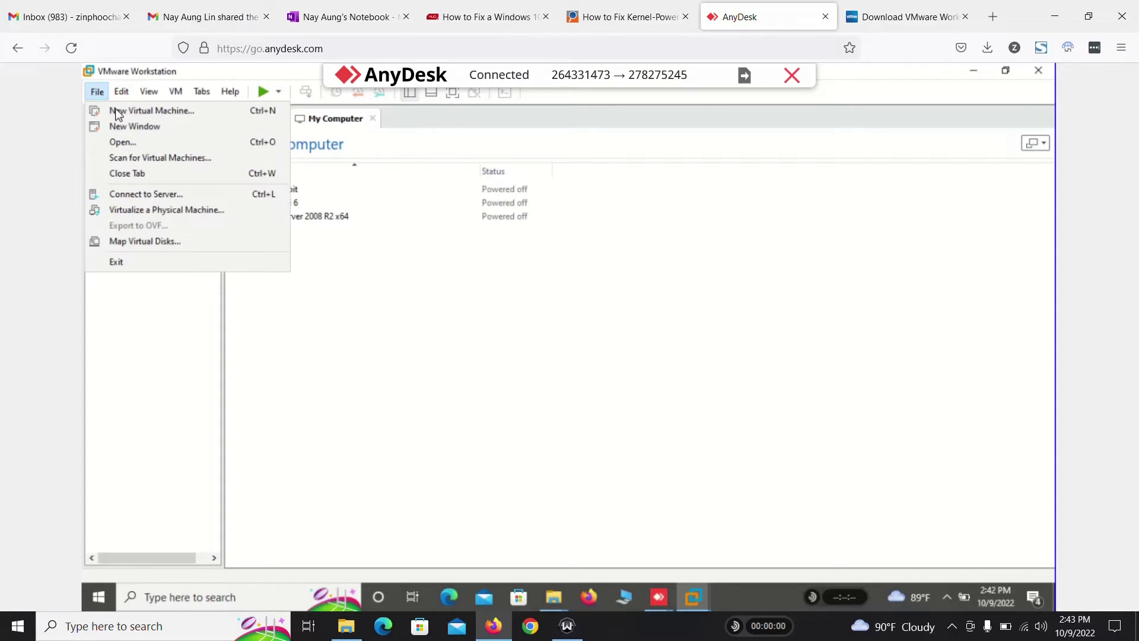
{"action": "left_click", "coordinate": [117, 115]}
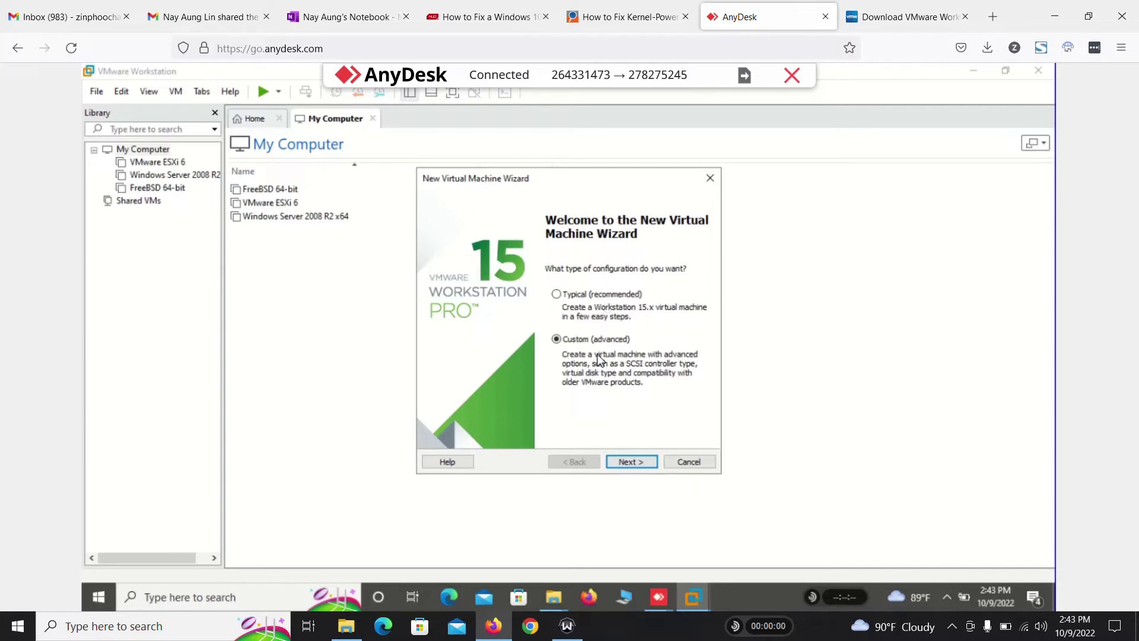
Step: Choose the Custom (advanced) setup and keep Workstation 15.x hardware compatibility
{"action": "left_click", "coordinate": [579, 294]}
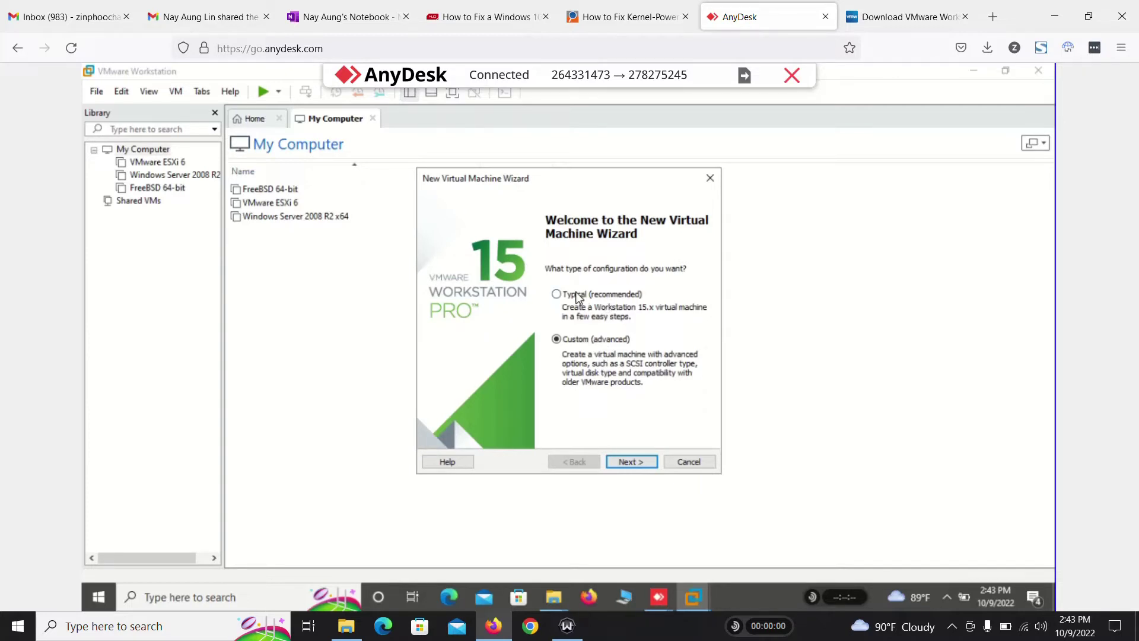
{"action": "left_click", "coordinate": [579, 342]}
{"action": "left_click", "coordinate": [630, 462]}
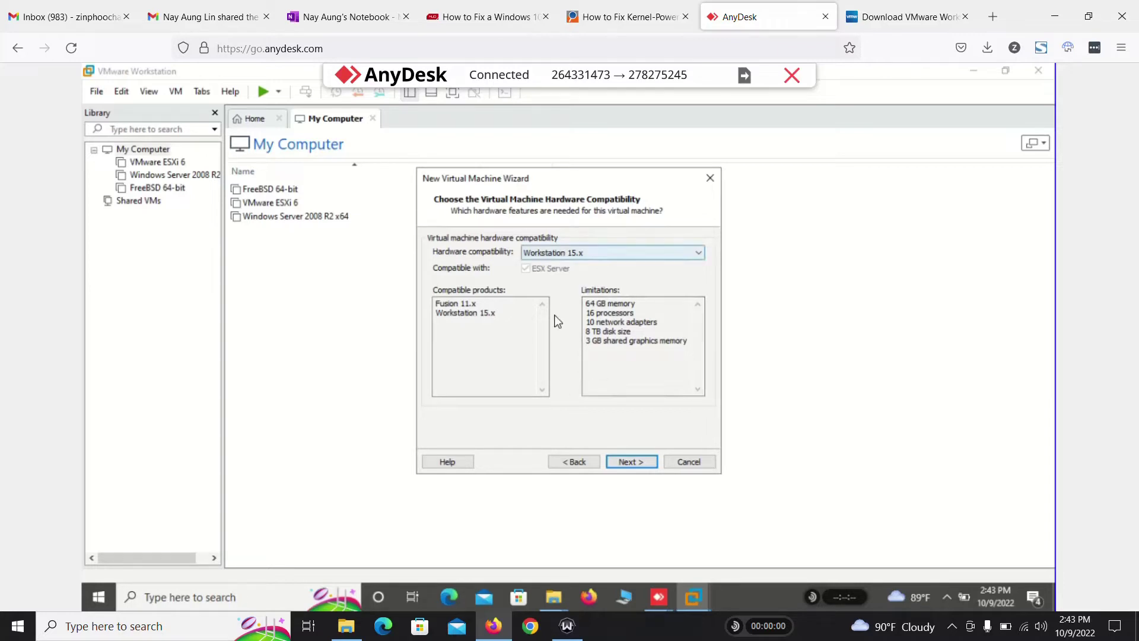
{"action": "left_click", "coordinate": [570, 254]}
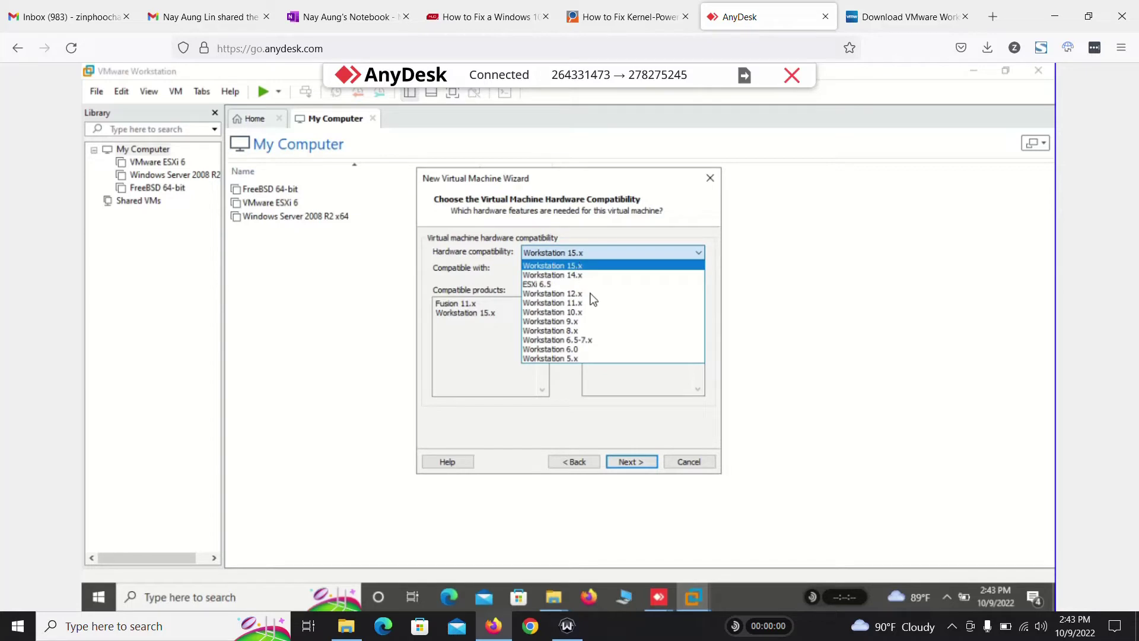
{"action": "left_click", "coordinate": [564, 267]}
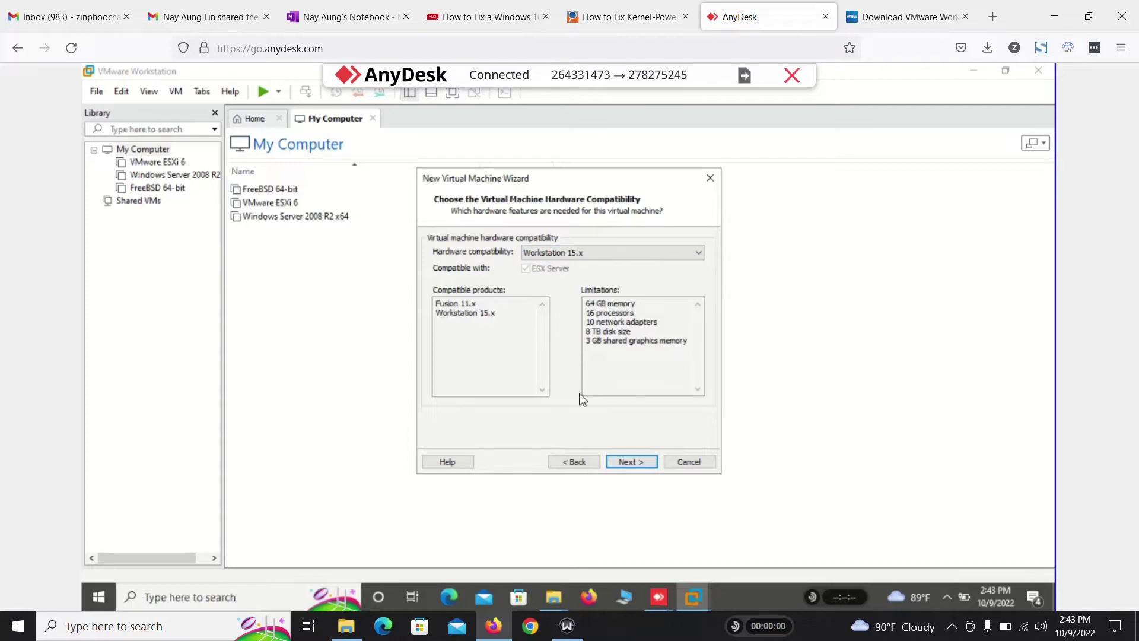
{"action": "left_click", "coordinate": [630, 464]}
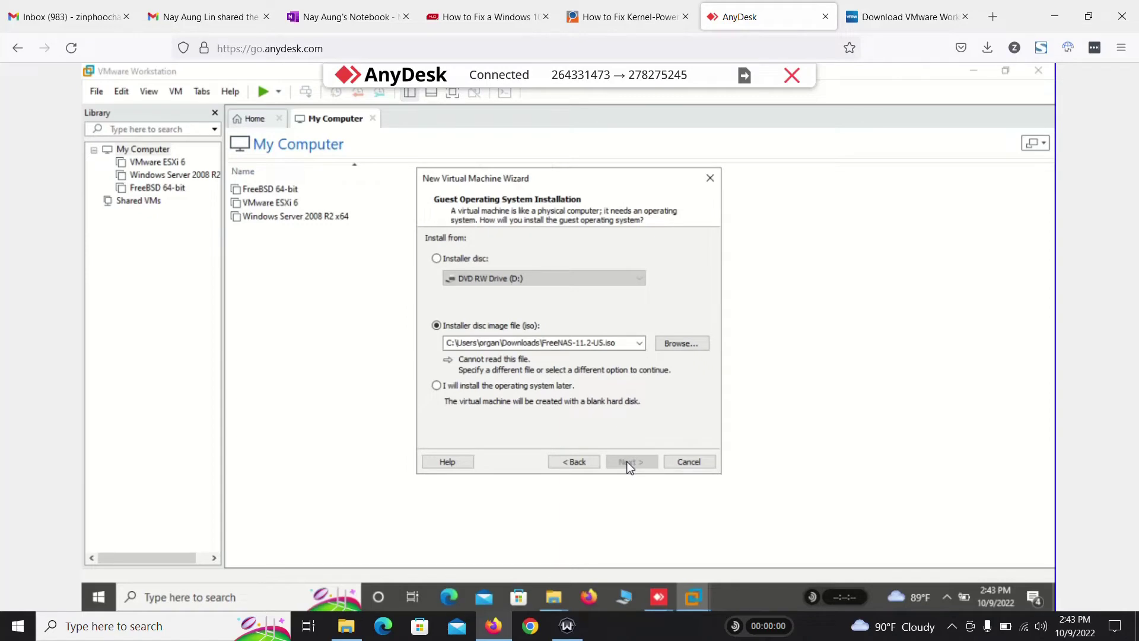
Step: Set the installer disc image to ubuntu-14.10-desktop-i386 on Local Disk (E:)
{"action": "left_click", "coordinate": [463, 260]}
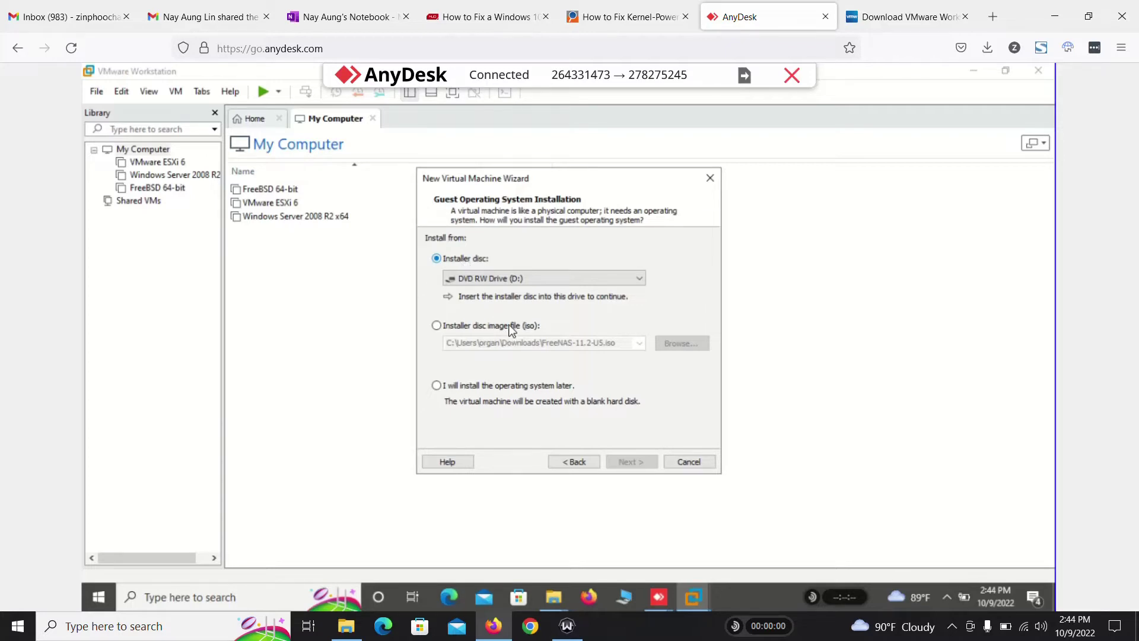
{"action": "left_click", "coordinate": [439, 326]}
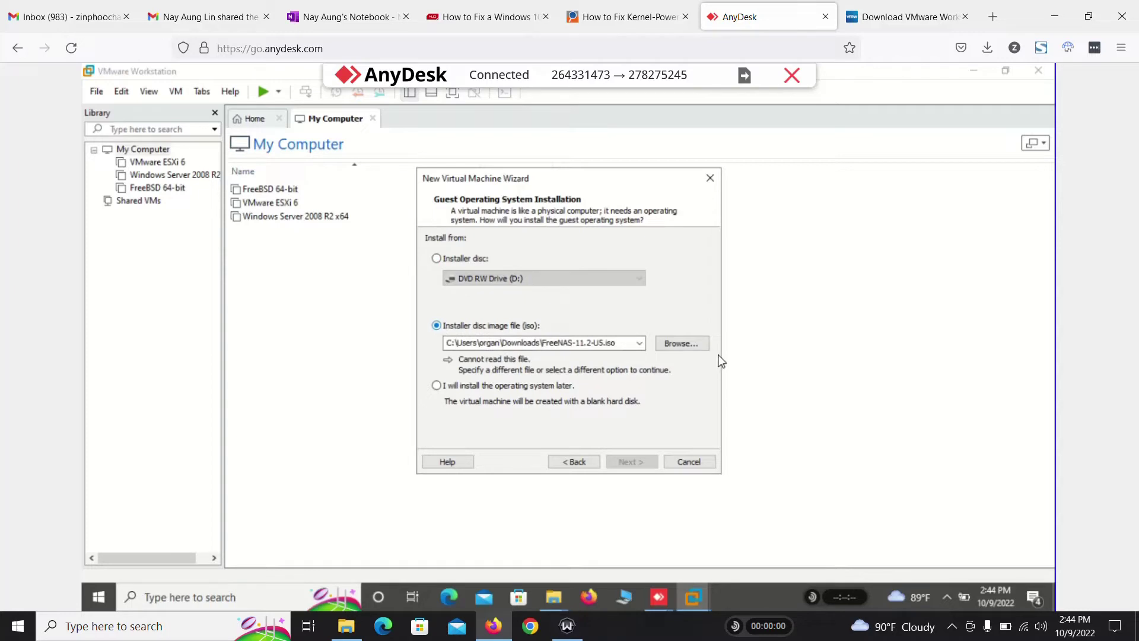
{"action": "left_click", "coordinate": [687, 345]}
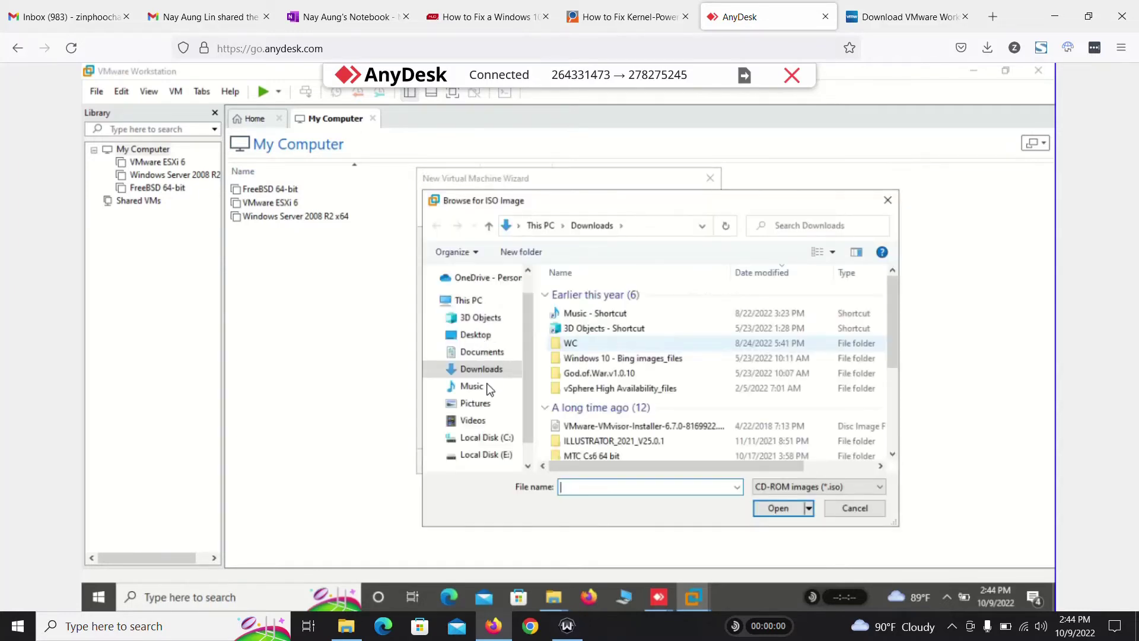
{"action": "left_click", "coordinate": [486, 455]}
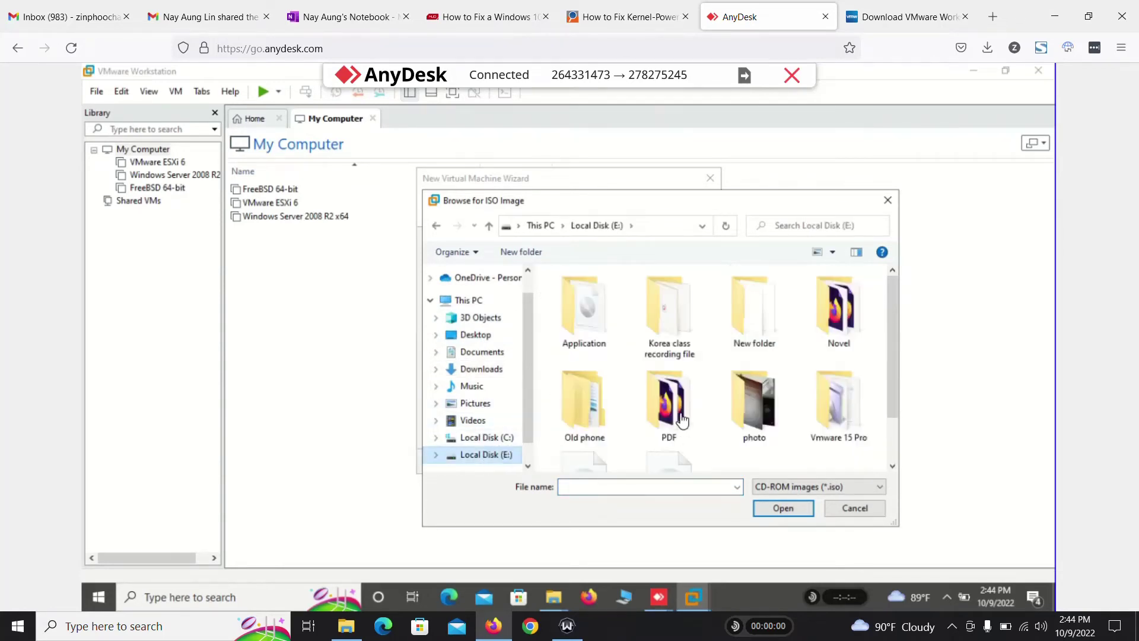
{"action": "scroll", "coordinate": [681, 420], "scroll_direction": "down", "scroll_amount": 1}
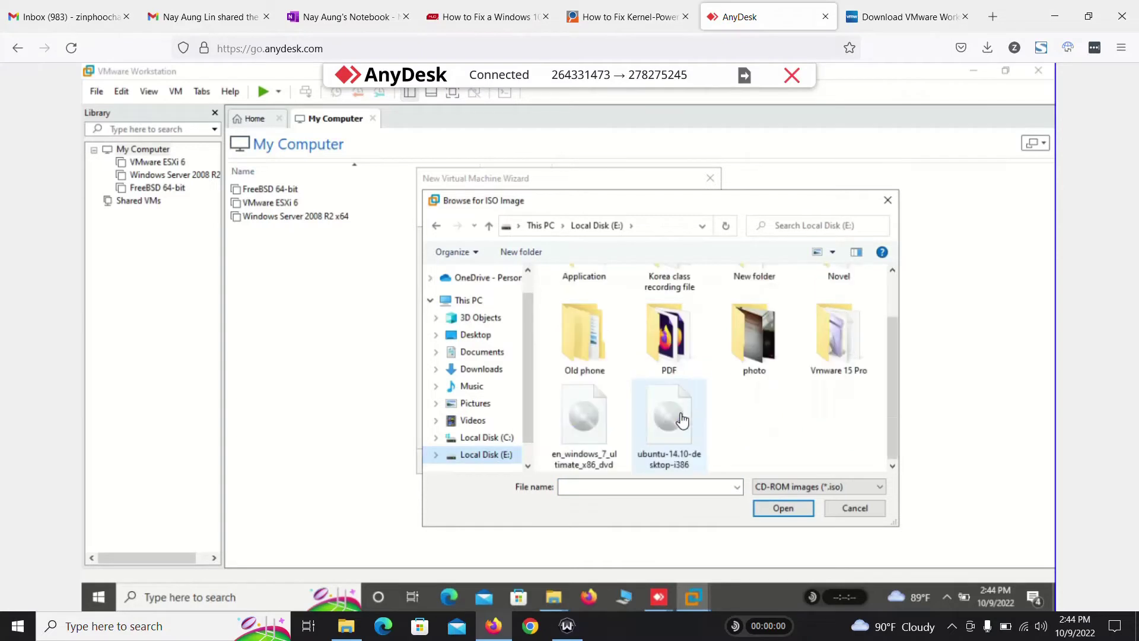
{"action": "left_click", "coordinate": [663, 446]}
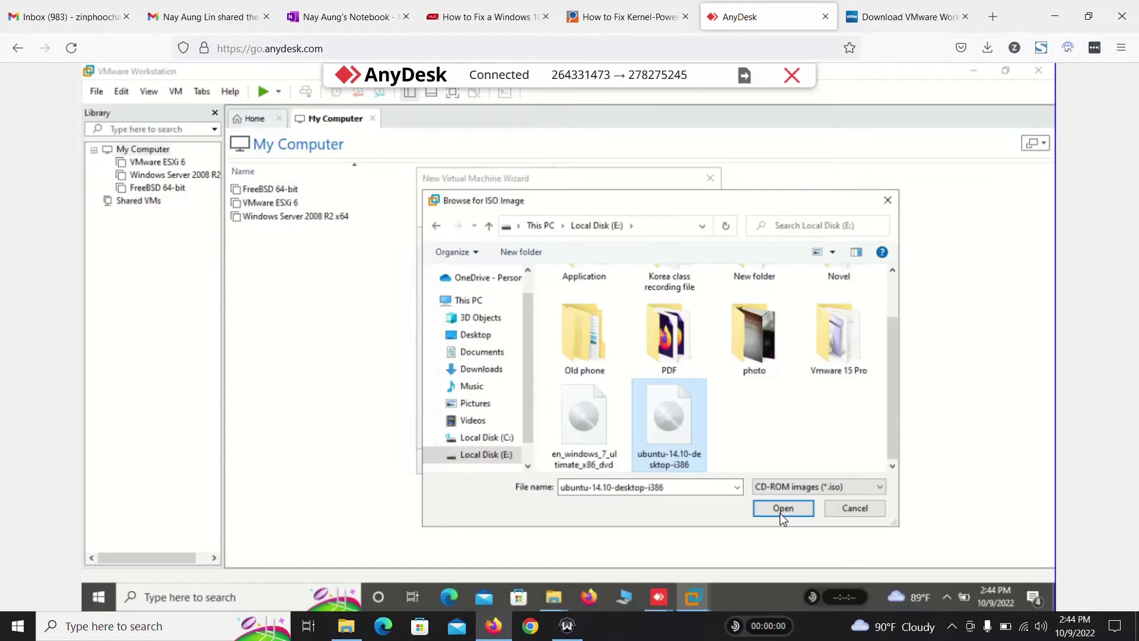
{"action": "left_click", "coordinate": [782, 512]}
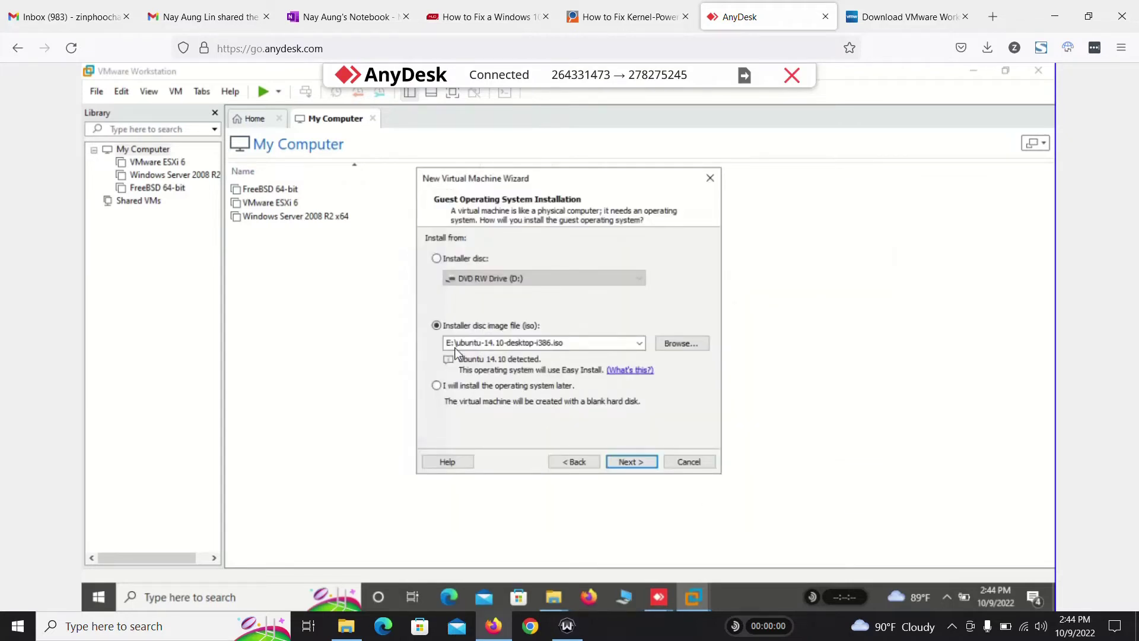
Step: Fill in the Easy Install full name, user name and password fields
{"action": "left_click", "coordinate": [631, 462]}
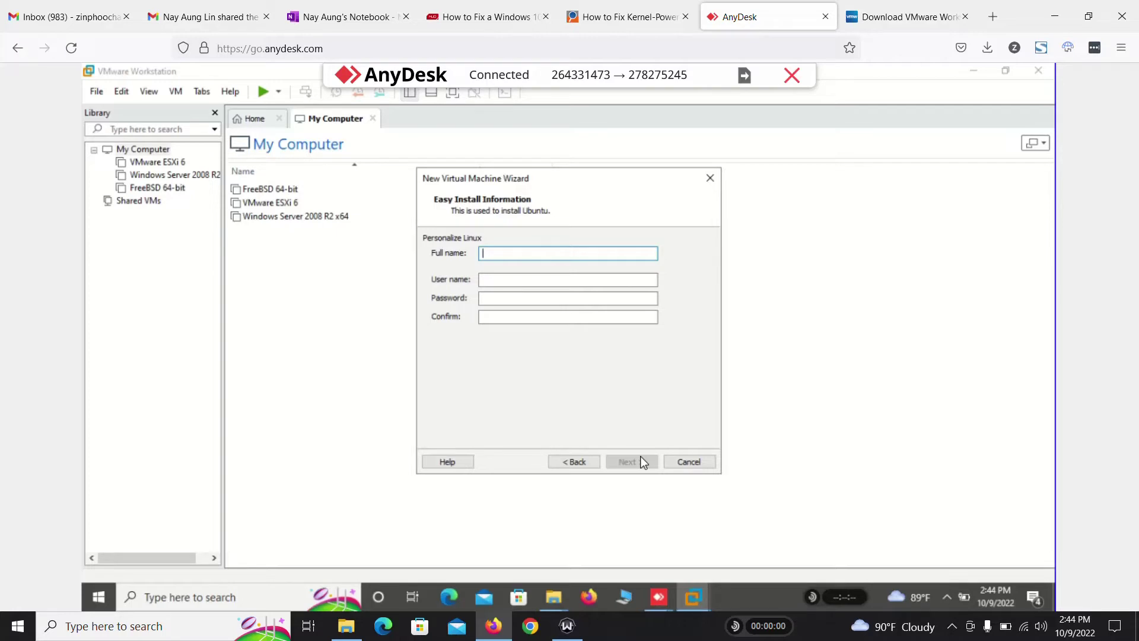
{"action": "type", "text": "nayaunglin"}
{"action": "key", "text": "Tab"}
{"action": "type", "text": "nayaunglin"}
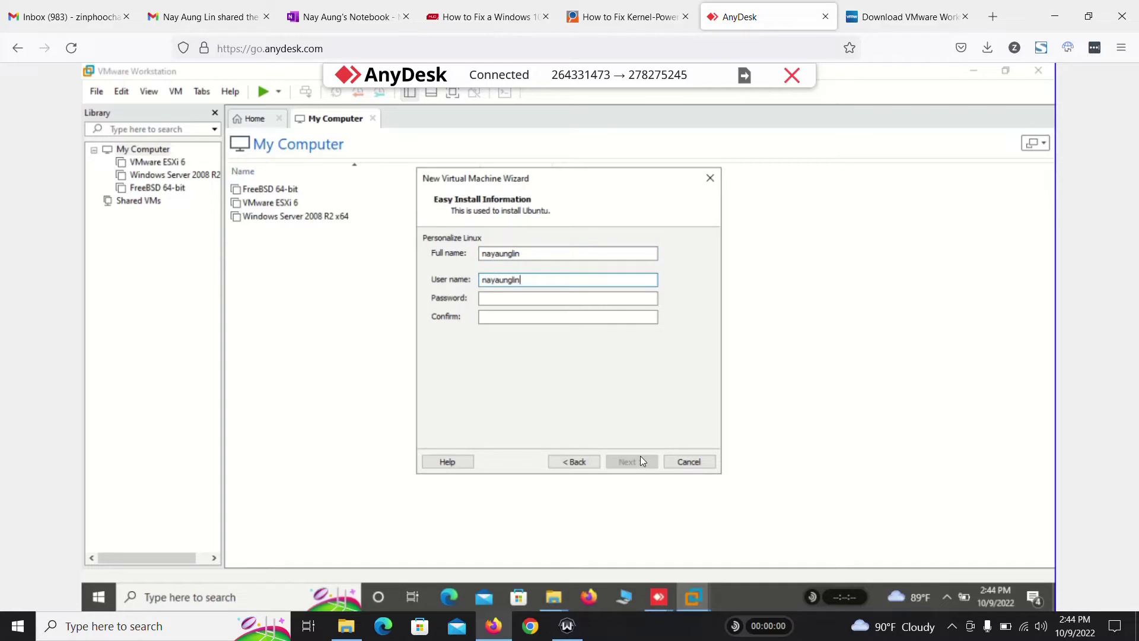
{"action": "type", "text": "********************"}
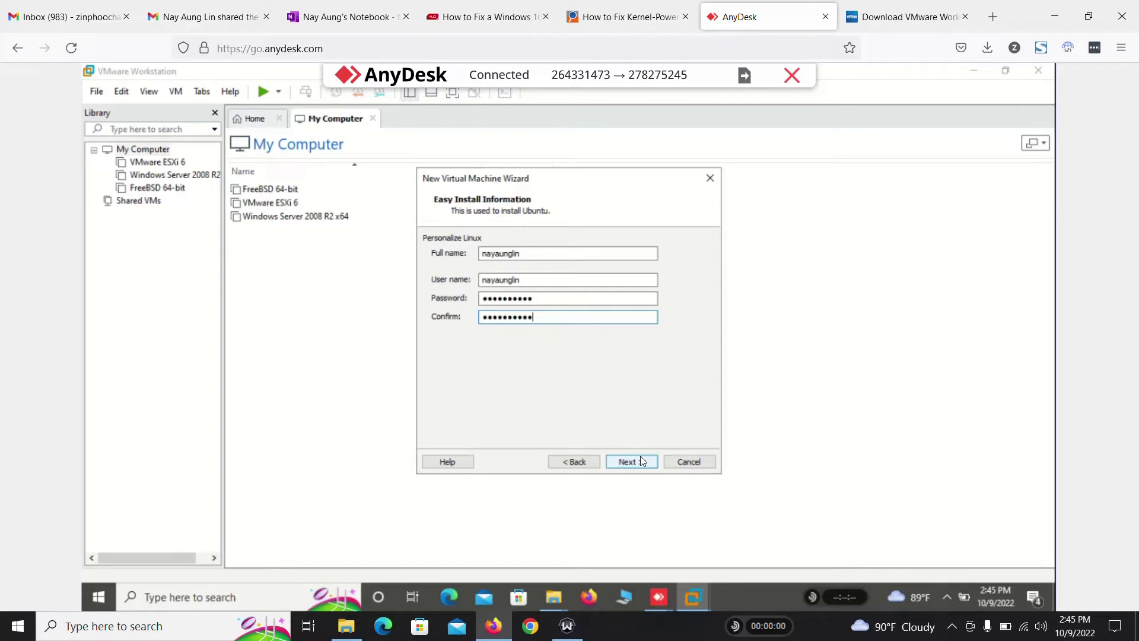
{"action": "left_click", "coordinate": [640, 457]}
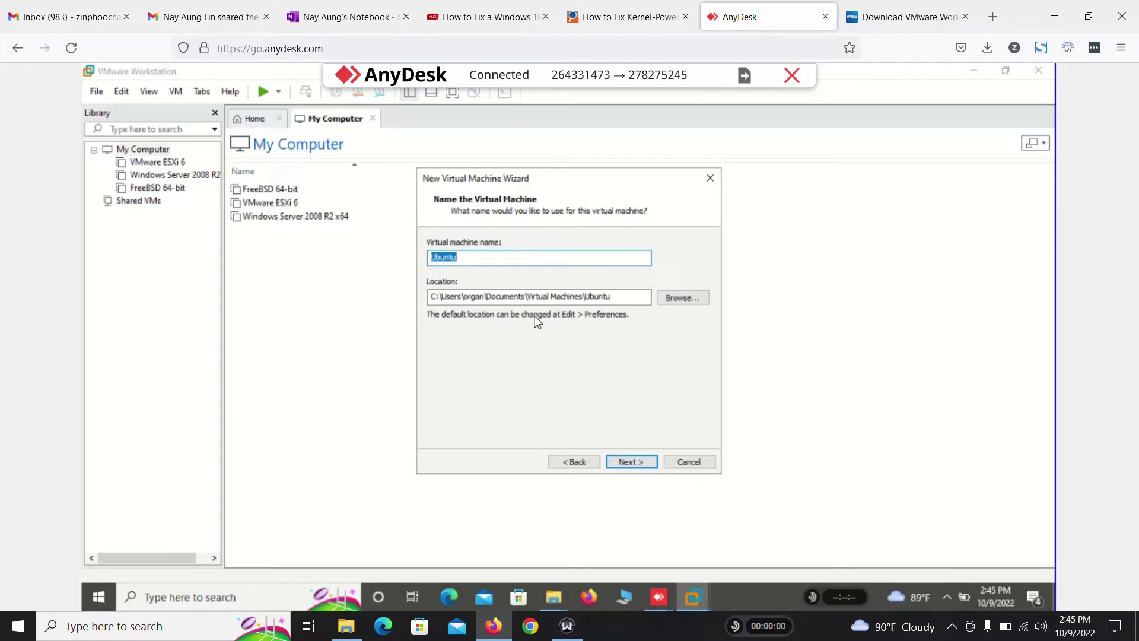
Step: Select the default location path and bring the Local Disk (E:) window forward
{"action": "left_click_drag", "start_coordinate": [488, 296], "coordinate": [617, 297]}
{"action": "left_click", "coordinate": [552, 599]}
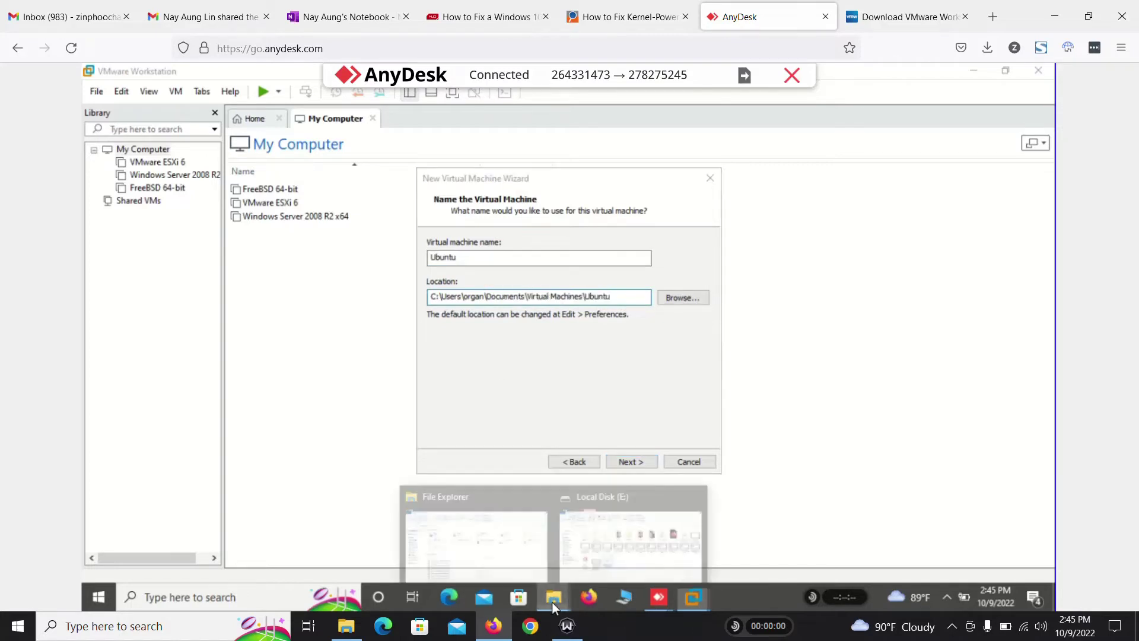
{"action": "left_click", "coordinate": [586, 569]}
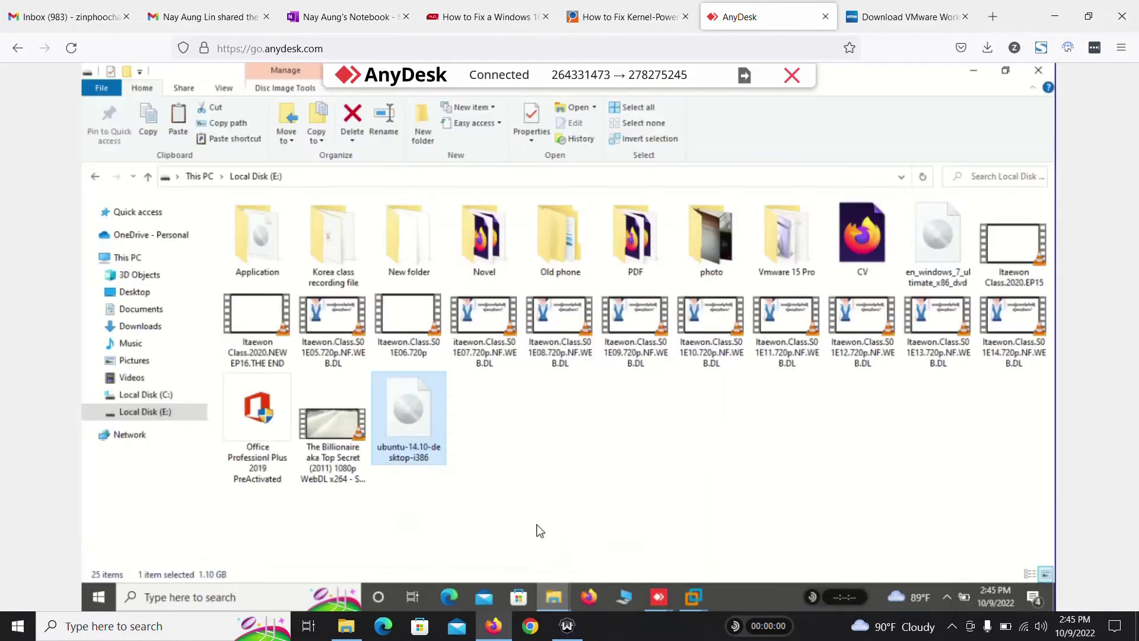
Step: Create a new empty folder named Ubuntu on Local Disk (E:)
{"action": "right_click", "coordinate": [512, 440]}
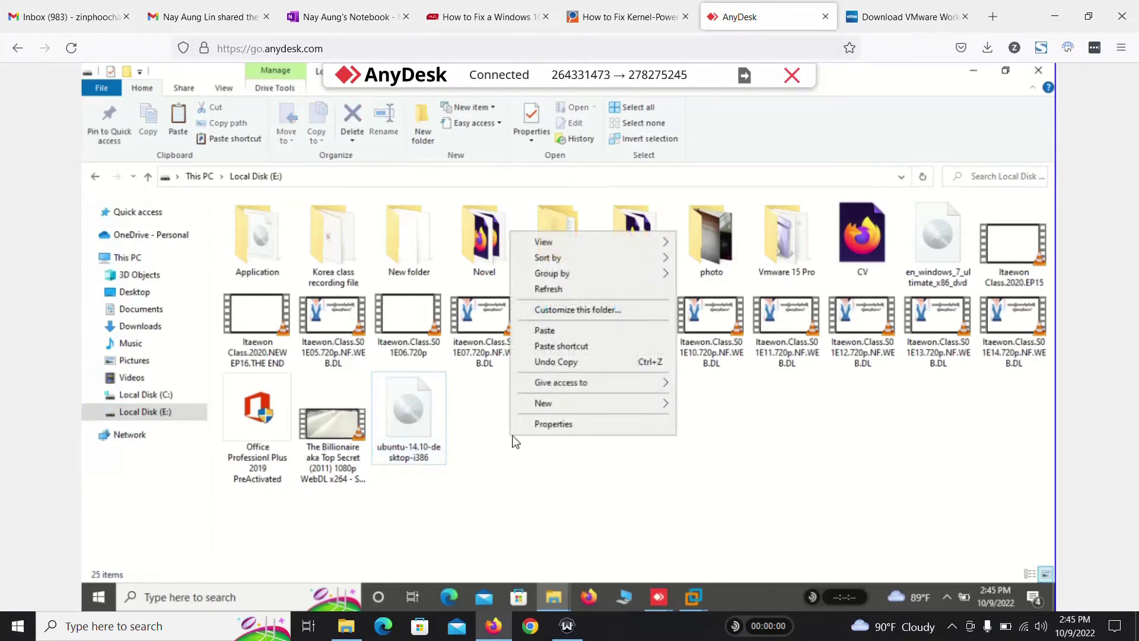
{"action": "mouse_move", "coordinate": [547, 410]}
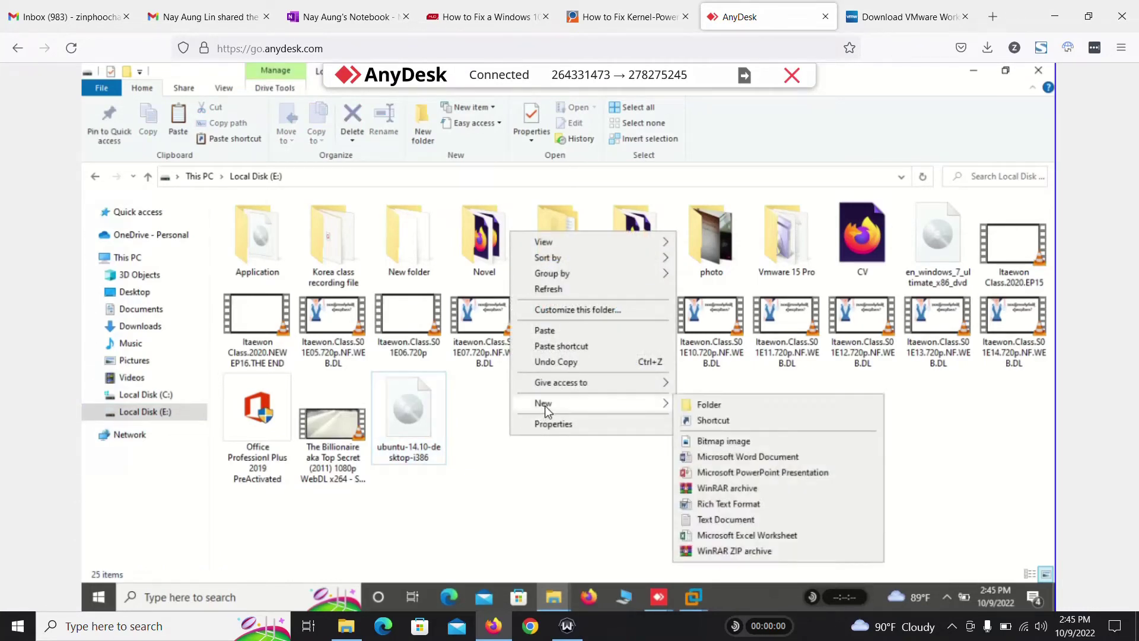
{"action": "left_click", "coordinate": [708, 406]}
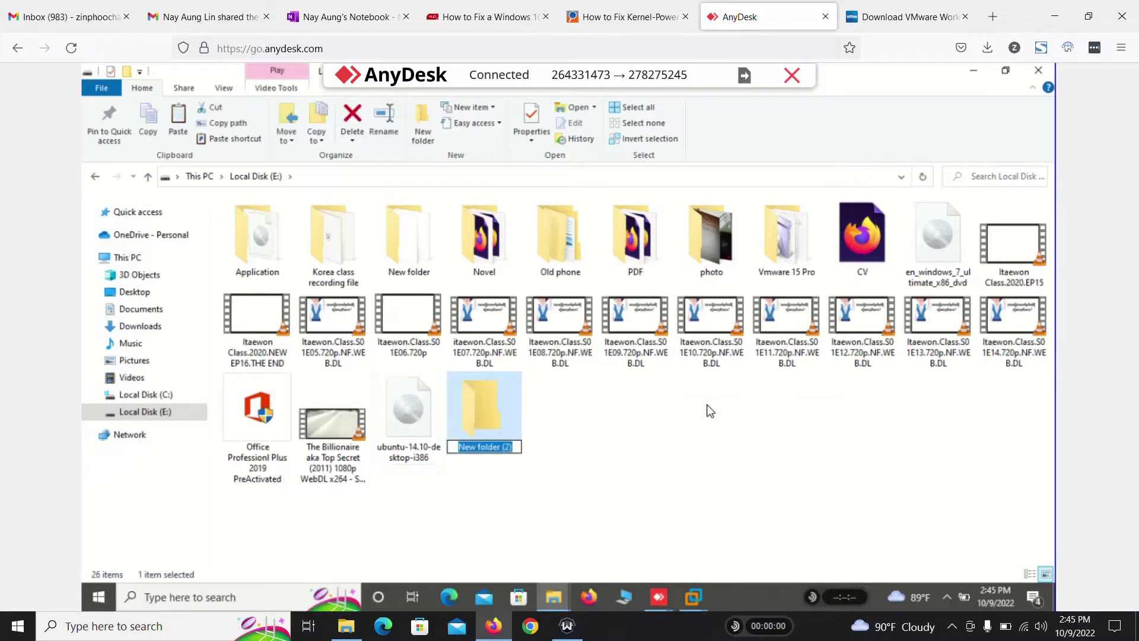
{"action": "type", "text": "Ubuntu"}
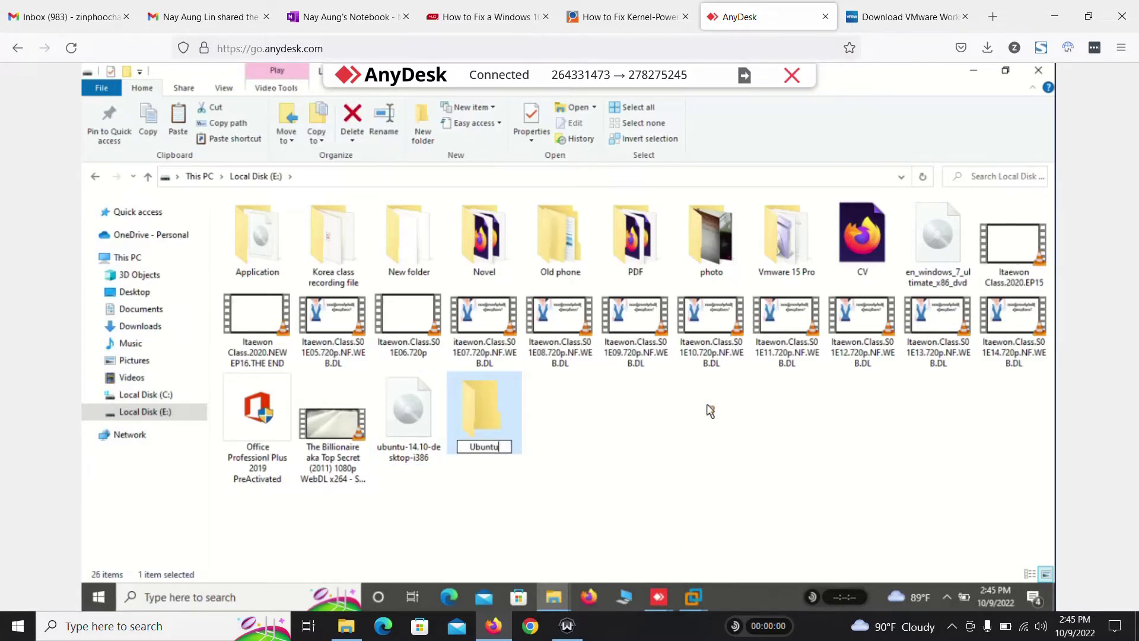
{"action": "key", "text": "Return"}
{"action": "left_click", "coordinate": [522, 426]}
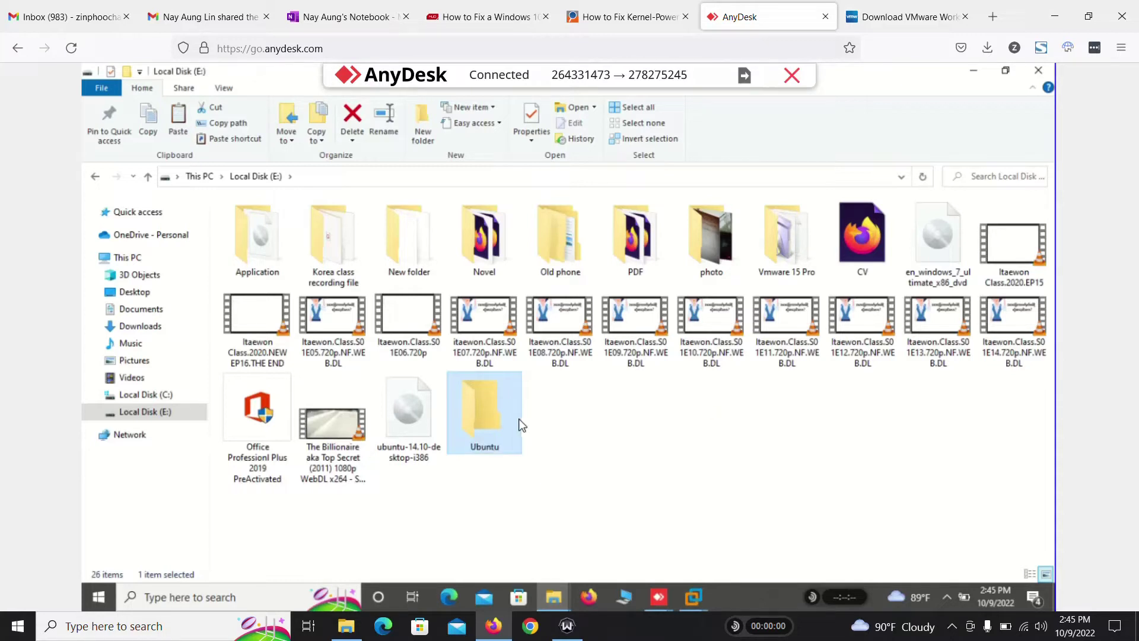
Step: Set the Ubuntu virtual machine's location to the E:\Ubuntu folder
{"action": "left_click", "coordinate": [695, 600]}
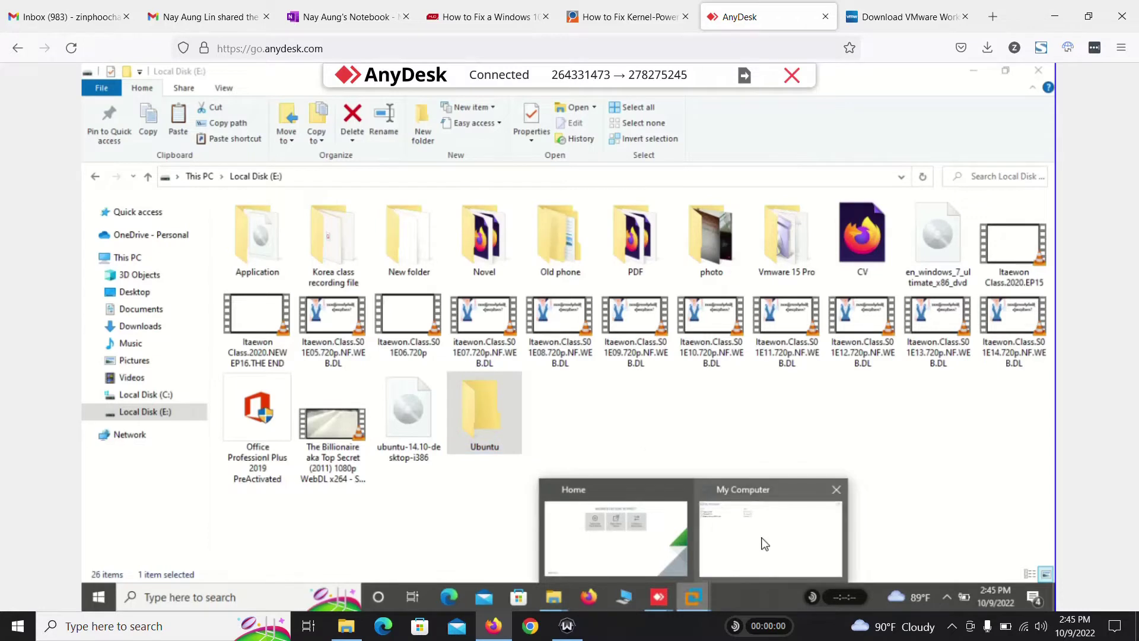
{"action": "left_click", "coordinate": [764, 543]}
{"action": "left_click", "coordinate": [681, 297]}
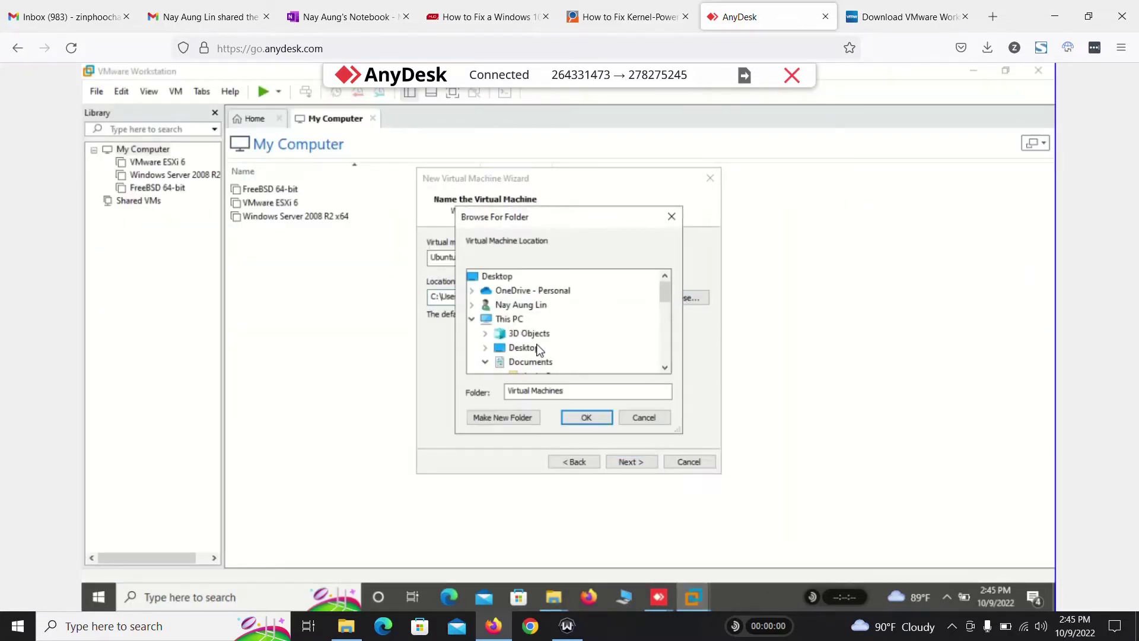
{"action": "scroll", "coordinate": [537, 348], "scroll_direction": "down", "scroll_amount": 5}
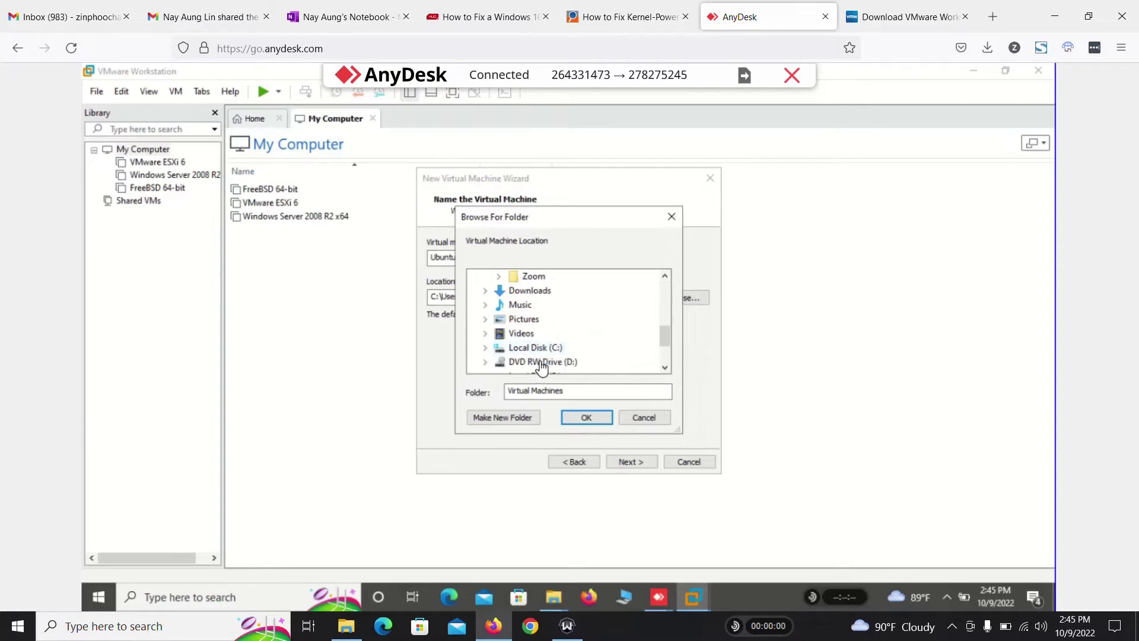
{"action": "scroll", "coordinate": [541, 349], "scroll_direction": "down", "scroll_amount": 2}
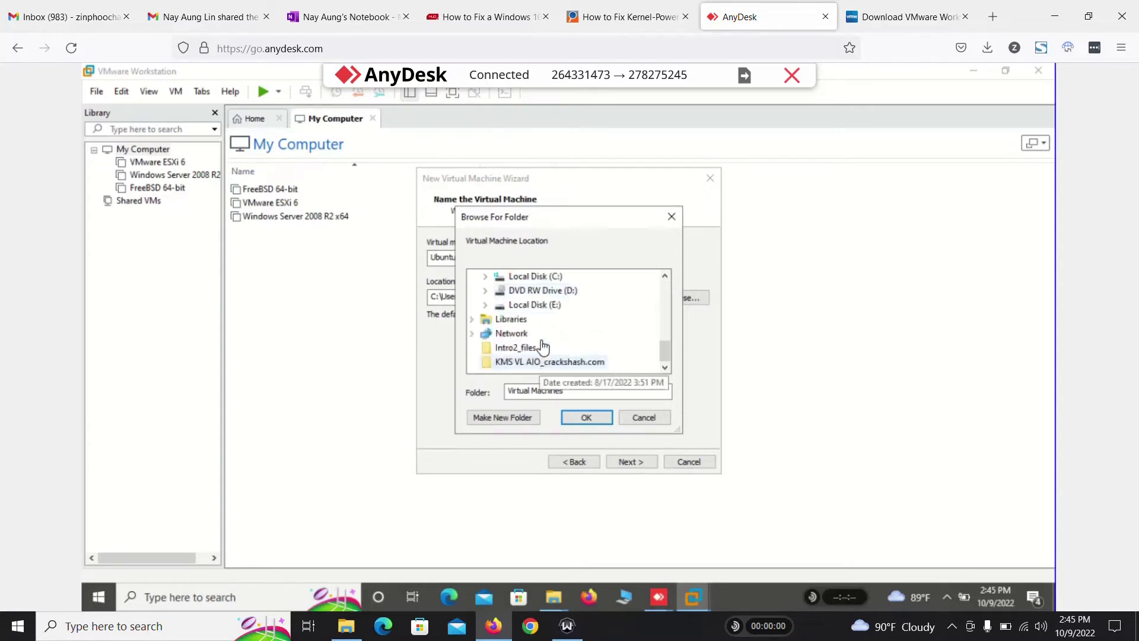
{"action": "left_click", "coordinate": [536, 305]}
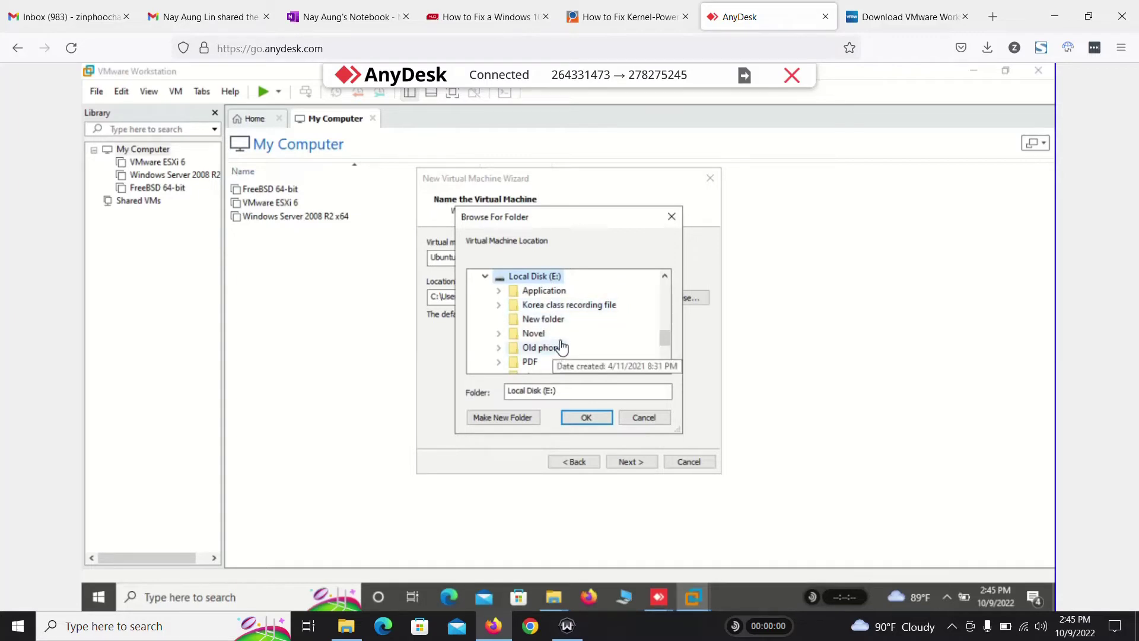
{"action": "scroll", "coordinate": [563, 347], "scroll_direction": "down", "scroll_amount": 3}
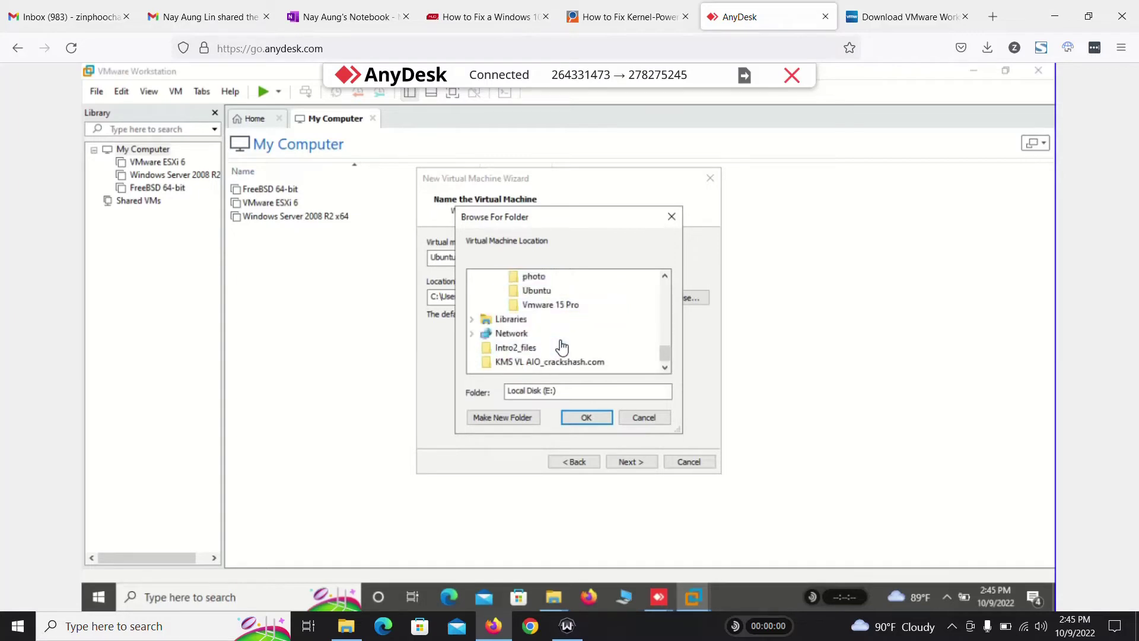
{"action": "left_click", "coordinate": [536, 291]}
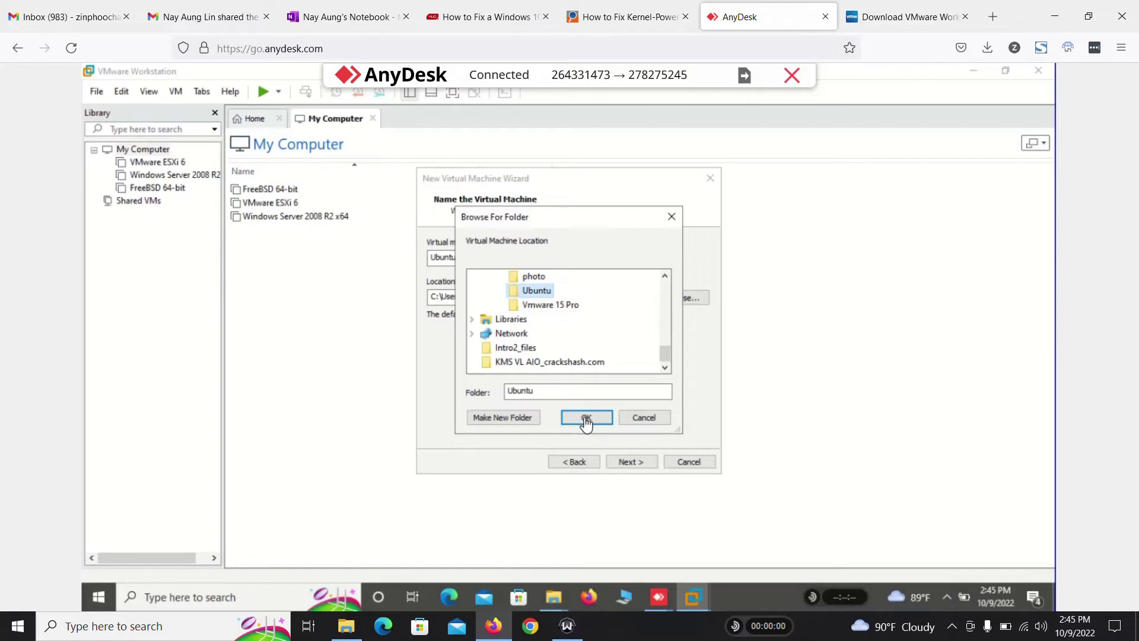
{"action": "left_click", "coordinate": [586, 418]}
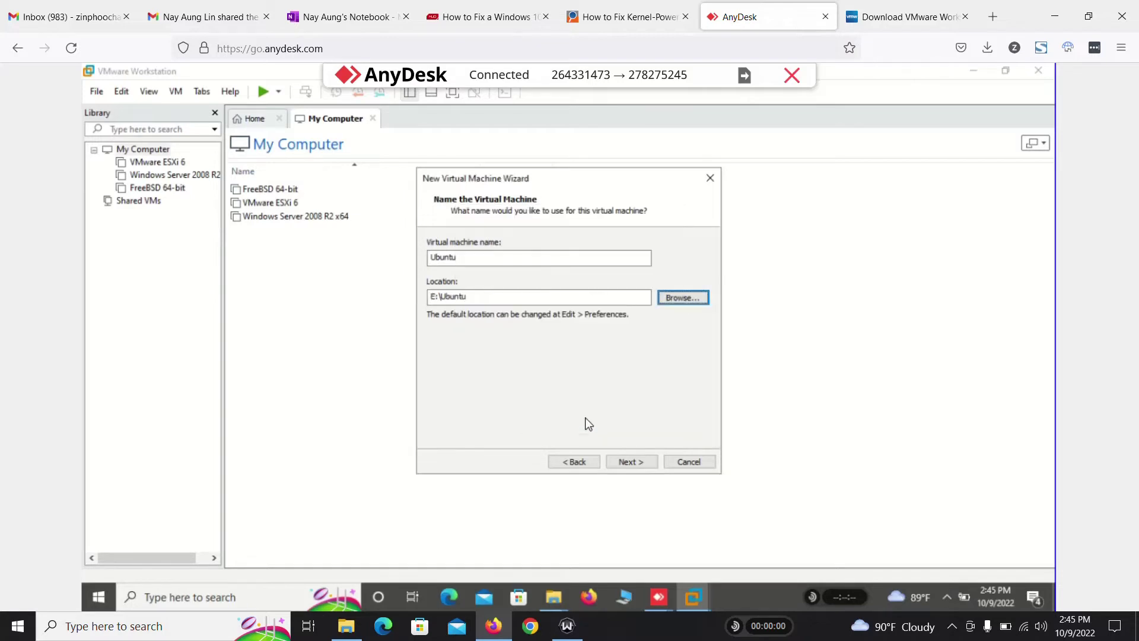
Step: Advance the wizard to Processor Configuration, left at 1 processor with 1 core
{"action": "left_click", "coordinate": [628, 460]}
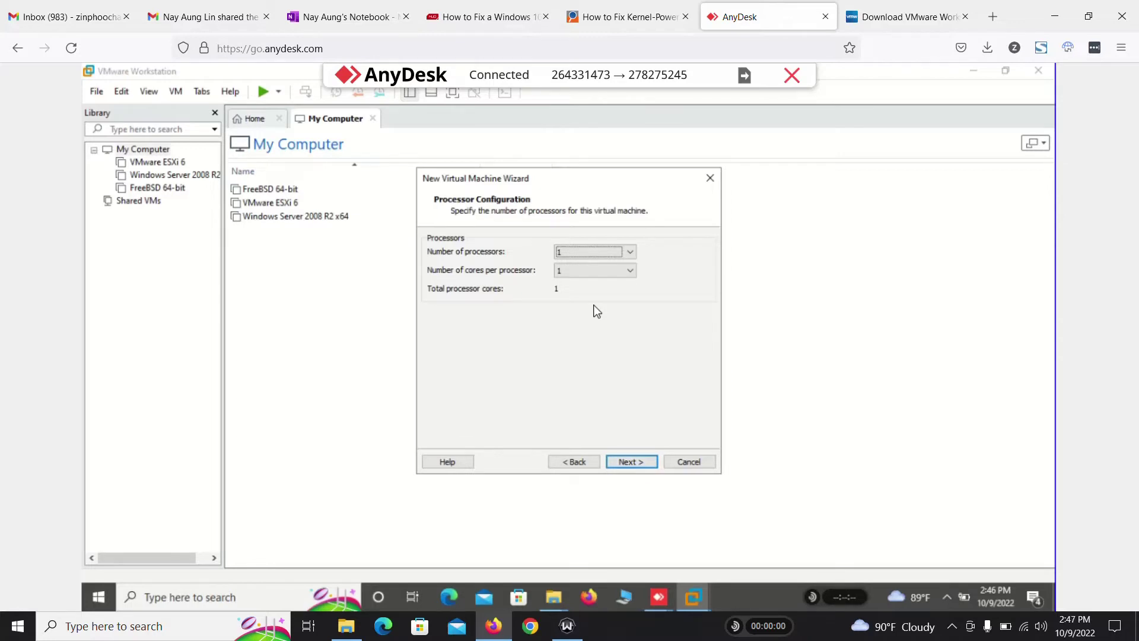
Step: Open Task Manager's Performance tab showing the host CPU details
{"action": "right_click", "coordinate": [747, 597]}
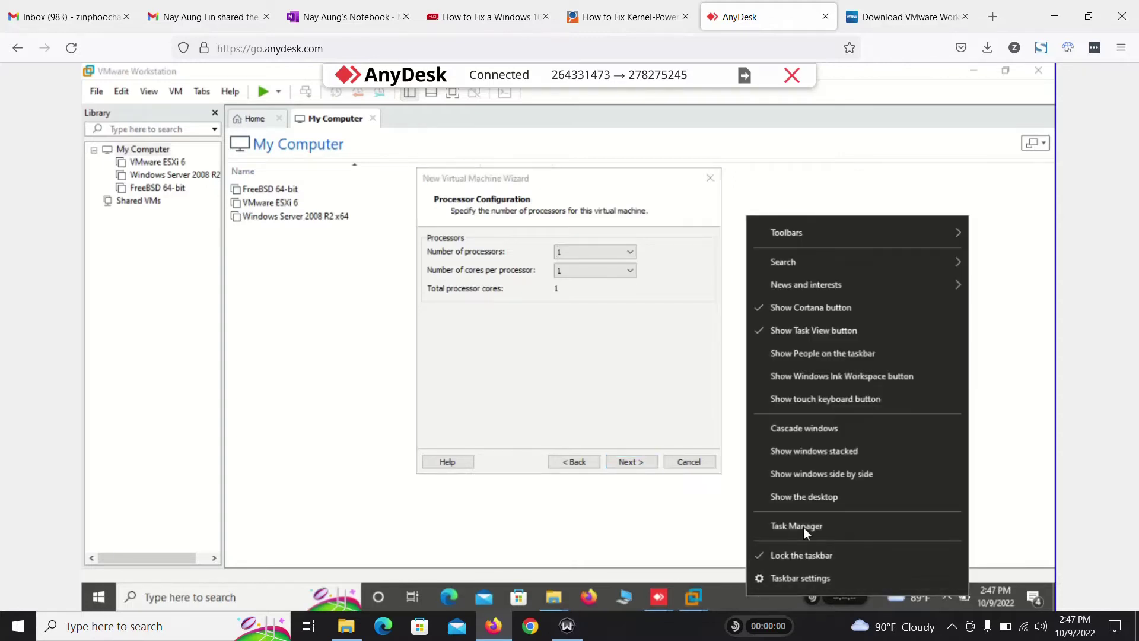
{"action": "left_click", "coordinate": [803, 526]}
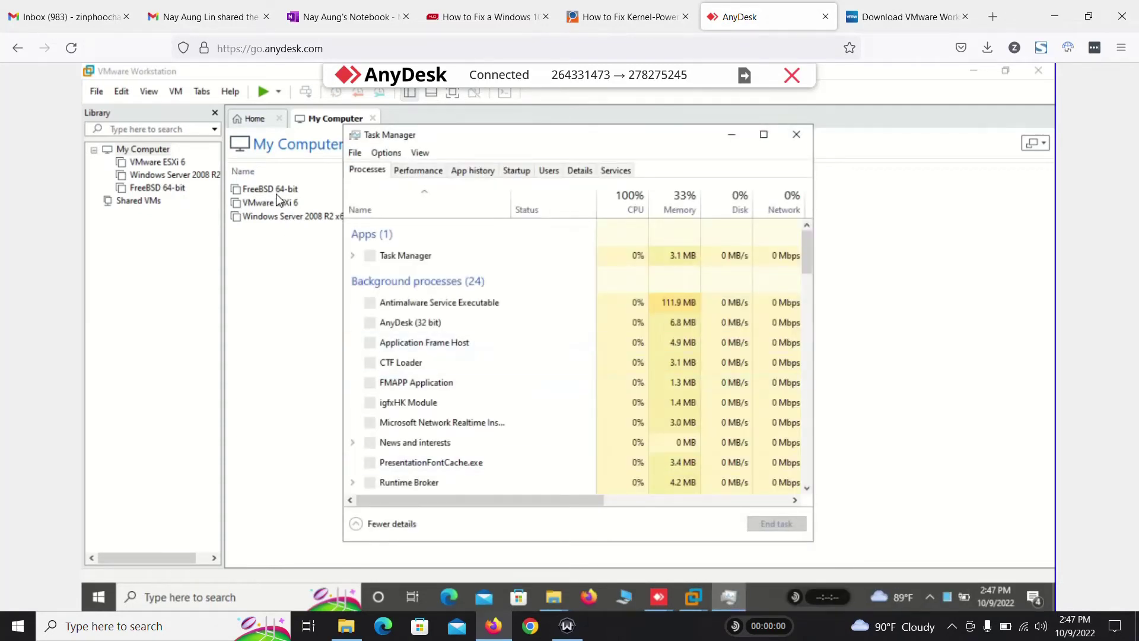
{"action": "left_click", "coordinate": [422, 173]}
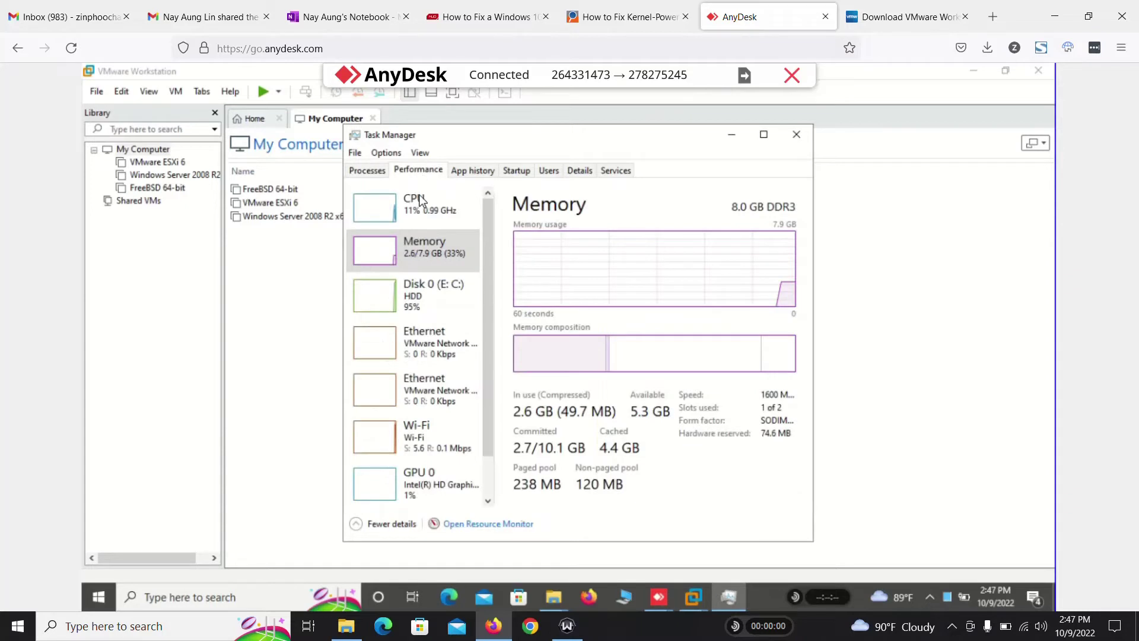
{"action": "left_click", "coordinate": [425, 220]}
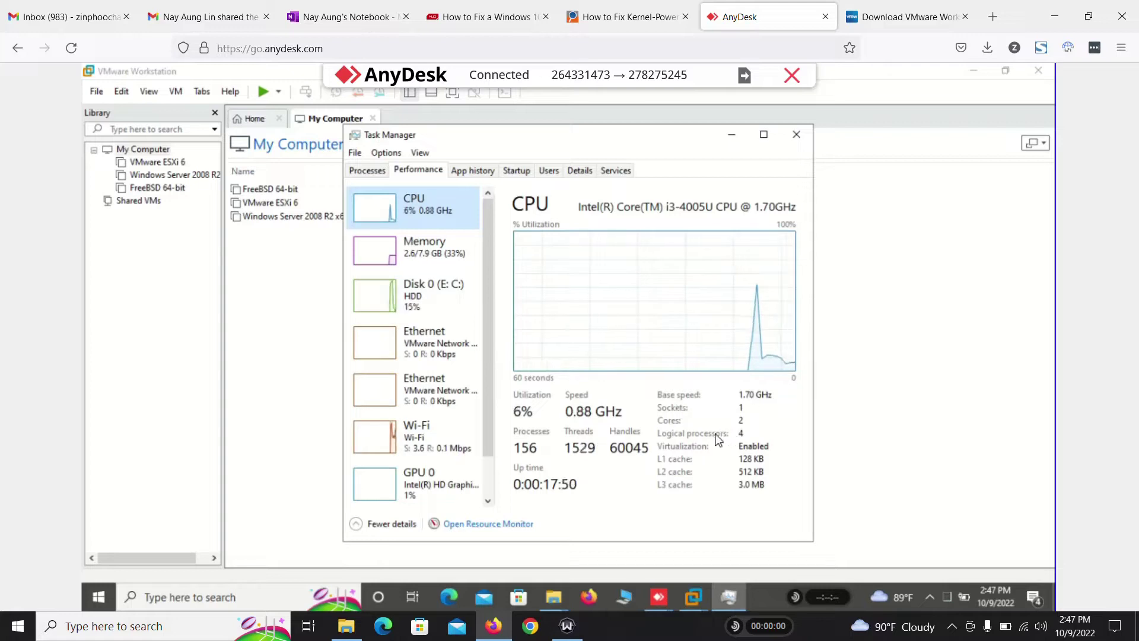
{"action": "left_click", "coordinate": [728, 596]}
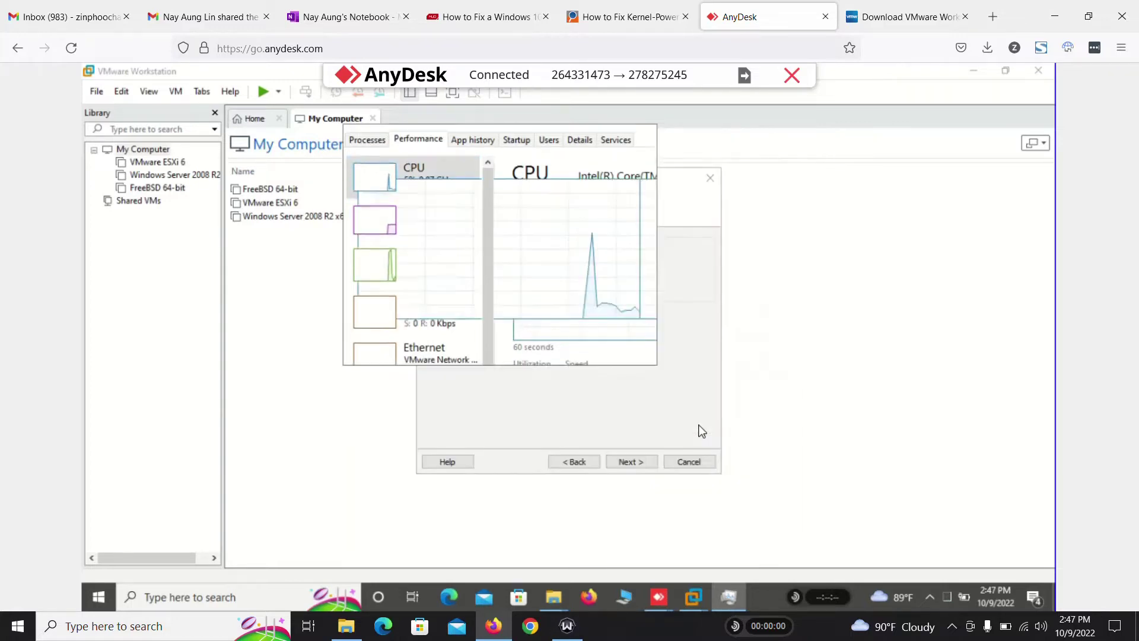
{"action": "left_click", "coordinate": [731, 590]}
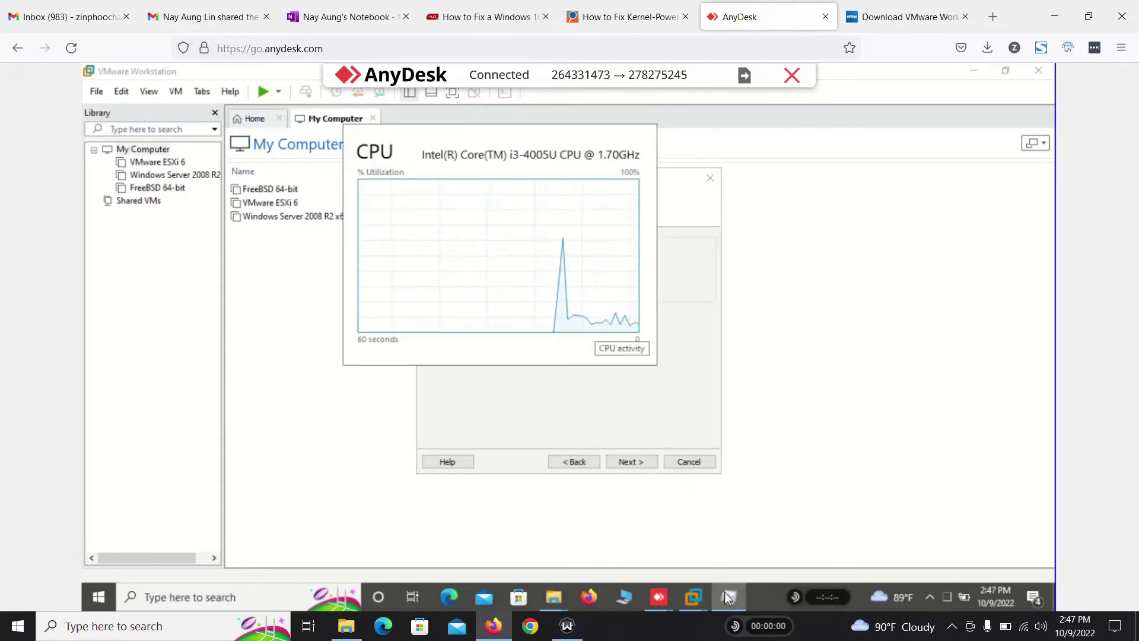
{"action": "double_click", "coordinate": [427, 262]}
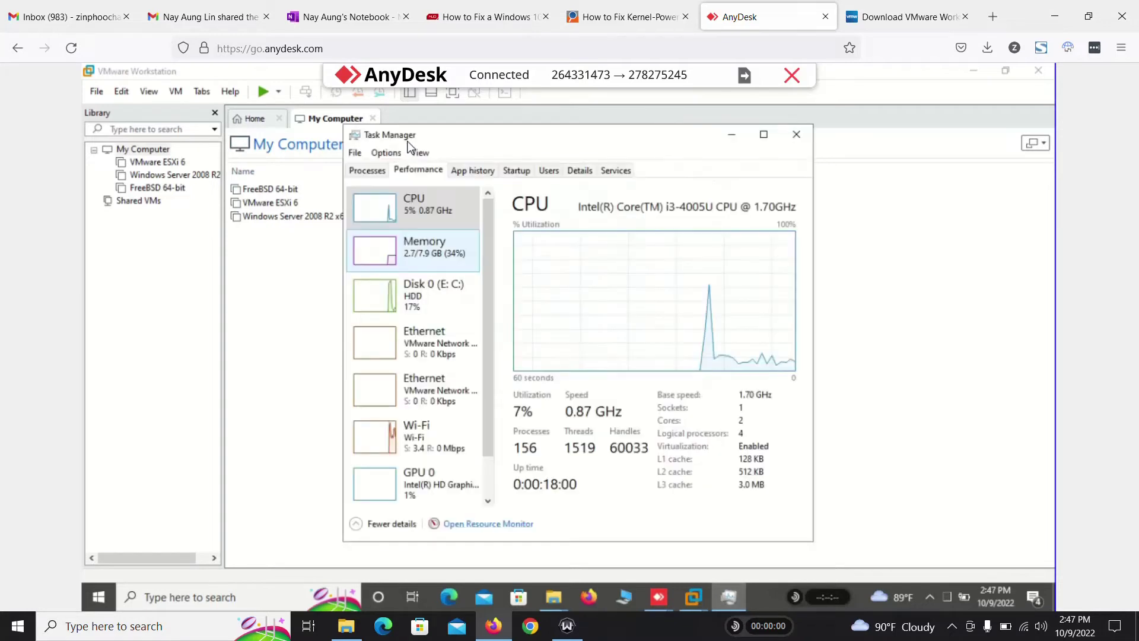
{"action": "left_click_drag", "start_coordinate": [451, 157], "coordinate": [541, 178]}
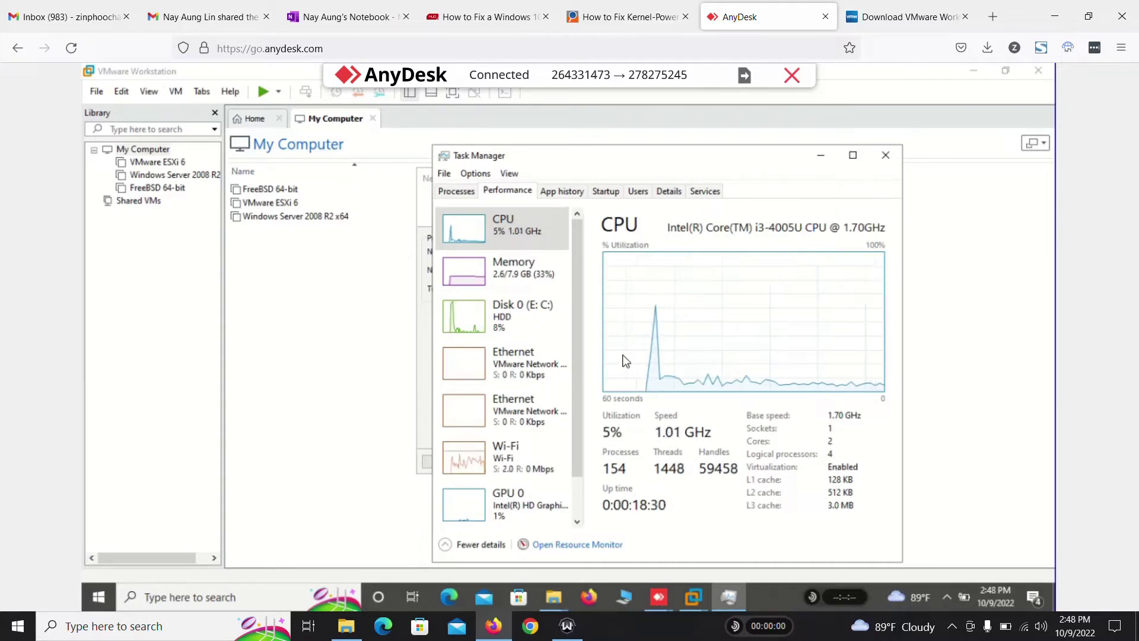
Step: Review the host Memory and Disk 0 details, then switch to the OneNote notebook
{"action": "left_click", "coordinate": [520, 269]}
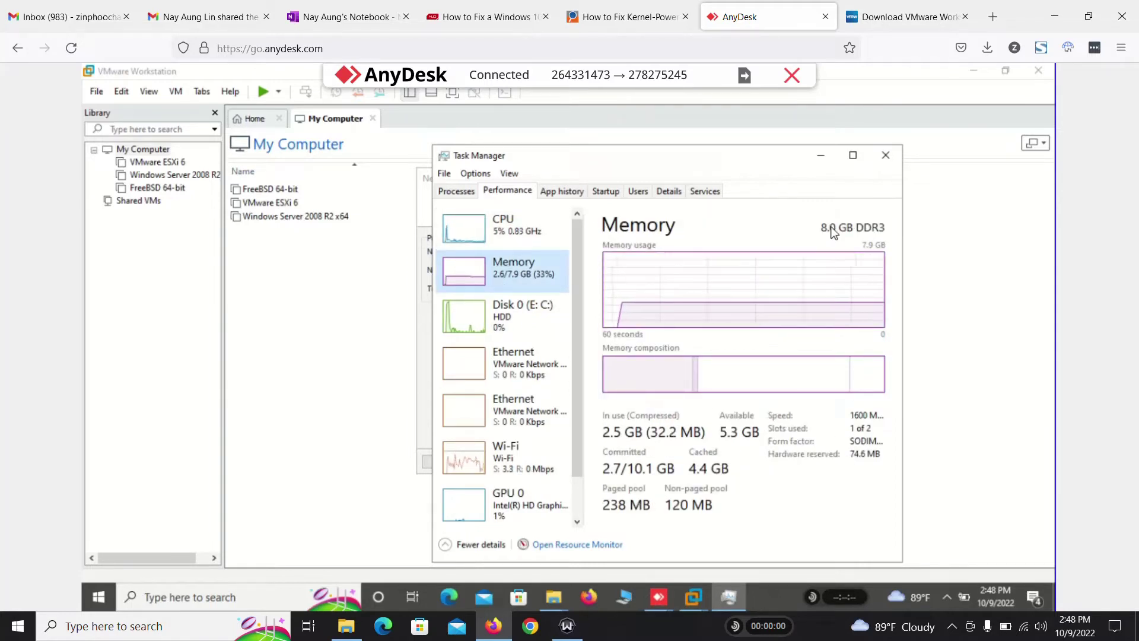
{"action": "left_click", "coordinate": [530, 320]}
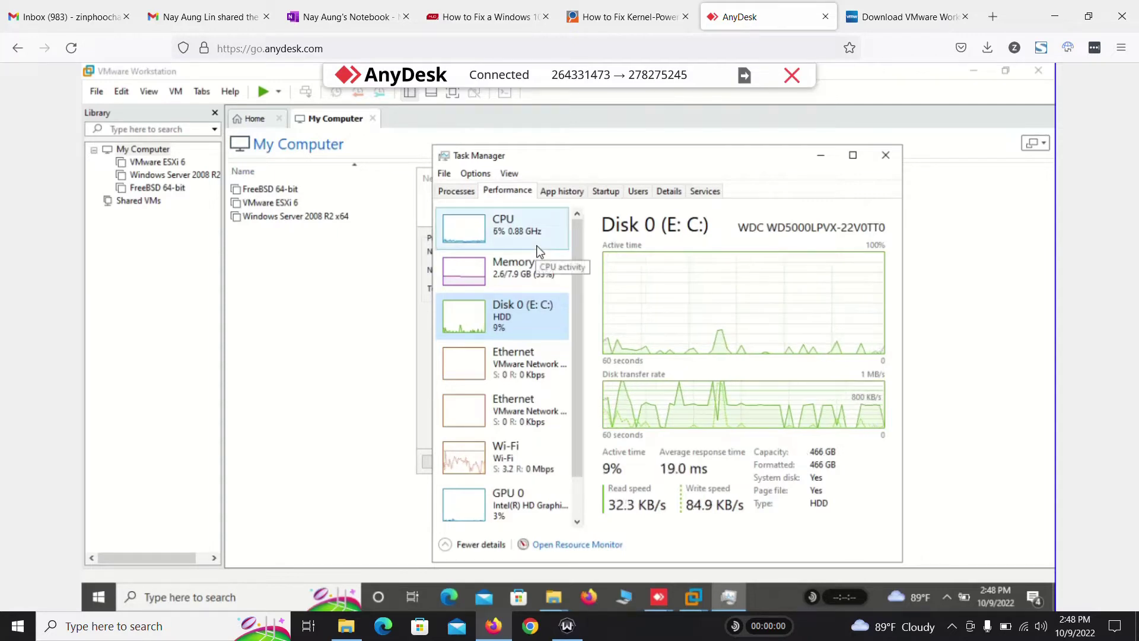
{"action": "left_click", "coordinate": [350, 16]}
{"action": "scroll", "coordinate": [783, 321], "scroll_direction": "down", "scroll_amount": 1}
Step: Draw an arrow down from the bottom H layer and handwrite CPU = 4 beside it
{"action": "scroll", "coordinate": [783, 321], "scroll_direction": "down", "scroll_amount": 3}
{"action": "mouse_move", "coordinate": [859, 318]}
{"action": "left_mouse_down"}
{"action": "mouse_move", "coordinate": [883, 317]}
{"action": "mouse_move", "coordinate": [862, 321]}
{"action": "mouse_move", "coordinate": [837, 383]}
{"action": "mouse_move", "coordinate": [818, 385]}
{"action": "mouse_move", "coordinate": [837, 393]}
{"action": "left_mouse_up"}
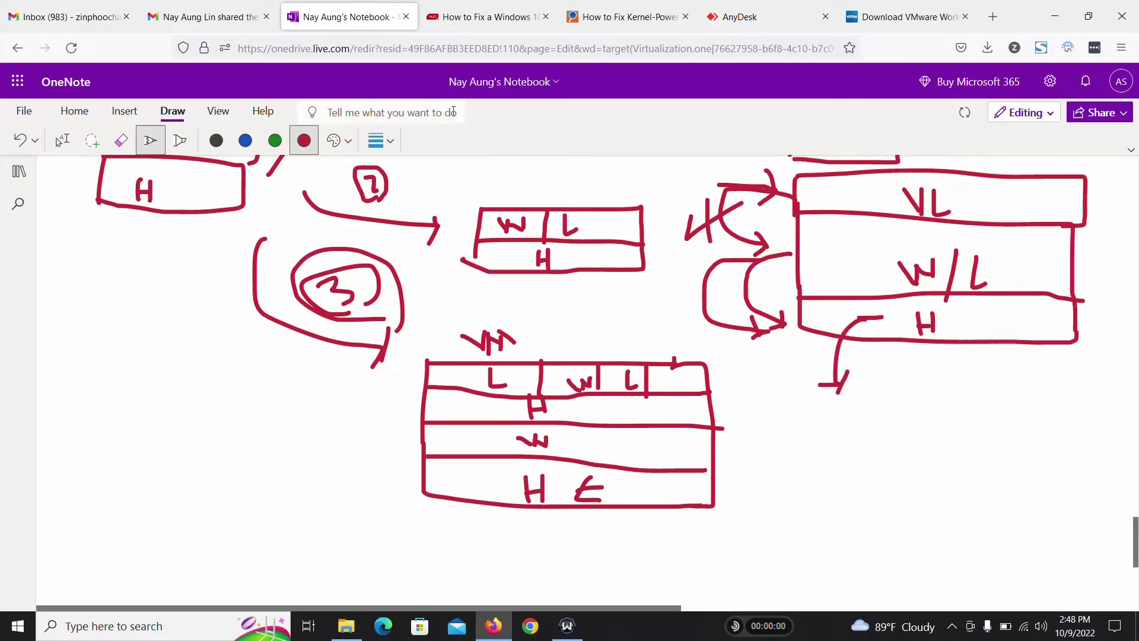
{"action": "mouse_move", "coordinate": [861, 431]}
{"action": "left_mouse_down"}
{"action": "mouse_move", "coordinate": [860, 452]}
{"action": "mouse_move", "coordinate": [885, 429]}
{"action": "left_mouse_up"}
{"action": "mouse_move", "coordinate": [890, 415]}
{"action": "left_mouse_down"}
{"action": "mouse_move", "coordinate": [897, 439]}
{"action": "mouse_move", "coordinate": [943, 405]}
{"action": "mouse_move", "coordinate": [968, 408]}
{"action": "left_mouse_up"}
{"action": "left_click", "coordinate": [946, 402]}
{"action": "left_click_drag", "start_coordinate": [965, 389], "coordinate": [971, 426]}
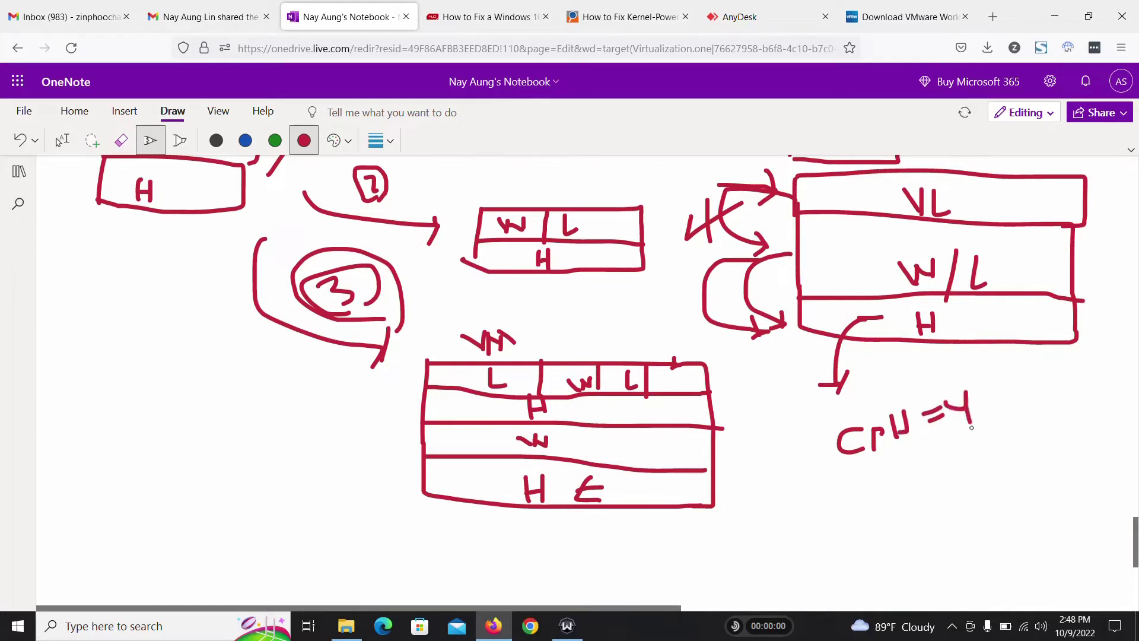
{"action": "left_click_drag", "start_coordinate": [866, 482], "coordinate": [872, 522]}
Step: Handwrite the RAM amount and HDD = 500 notes beneath the CPU note
{"action": "left_click_drag", "start_coordinate": [869, 495], "coordinate": [894, 518]}
{"action": "mouse_move", "coordinate": [897, 510]}
{"action": "left_mouse_down"}
{"action": "mouse_move", "coordinate": [905, 493]}
{"action": "mouse_move", "coordinate": [913, 505]}
{"action": "left_mouse_up"}
{"action": "mouse_move", "coordinate": [898, 501]}
{"action": "left_mouse_down"}
{"action": "mouse_move", "coordinate": [921, 474]}
{"action": "mouse_move", "coordinate": [964, 504]}
{"action": "mouse_move", "coordinate": [986, 487]}
{"action": "left_mouse_up"}
{"action": "left_click_drag", "start_coordinate": [964, 483], "coordinate": [1026, 478]}
{"action": "left_click_drag", "start_coordinate": [1021, 439], "coordinate": [1021, 474]}
{"action": "left_click_drag", "start_coordinate": [1020, 475], "coordinate": [1061, 474]}
{"action": "left_click_drag", "start_coordinate": [922, 540], "coordinate": [926, 578]}
{"action": "mouse_move", "coordinate": [940, 537]}
{"action": "left_mouse_down"}
{"action": "mouse_move", "coordinate": [952, 569]}
{"action": "mouse_move", "coordinate": [944, 556]}
{"action": "left_mouse_up"}
{"action": "mouse_move", "coordinate": [974, 541]}
{"action": "left_mouse_down"}
{"action": "mouse_move", "coordinate": [978, 572]}
{"action": "mouse_move", "coordinate": [976, 543]}
{"action": "left_mouse_up"}
{"action": "mouse_move", "coordinate": [979, 542]}
{"action": "left_mouse_down"}
{"action": "mouse_move", "coordinate": [984, 577]}
{"action": "mouse_move", "coordinate": [1011, 569]}
{"action": "left_mouse_up"}
{"action": "mouse_move", "coordinate": [1000, 541]}
{"action": "left_mouse_down"}
{"action": "mouse_move", "coordinate": [1032, 552]}
{"action": "mouse_move", "coordinate": [1023, 573]}
{"action": "left_mouse_up"}
{"action": "left_click_drag", "start_coordinate": [1037, 548], "coordinate": [1049, 531]}
{"action": "mouse_move", "coordinate": [1064, 507]}
{"action": "left_mouse_down"}
{"action": "mouse_move", "coordinate": [1062, 532]}
{"action": "mouse_move", "coordinate": [1080, 516]}
{"action": "mouse_move", "coordinate": [1077, 495]}
{"action": "mouse_move", "coordinate": [1094, 497]}
{"action": "left_mouse_up"}
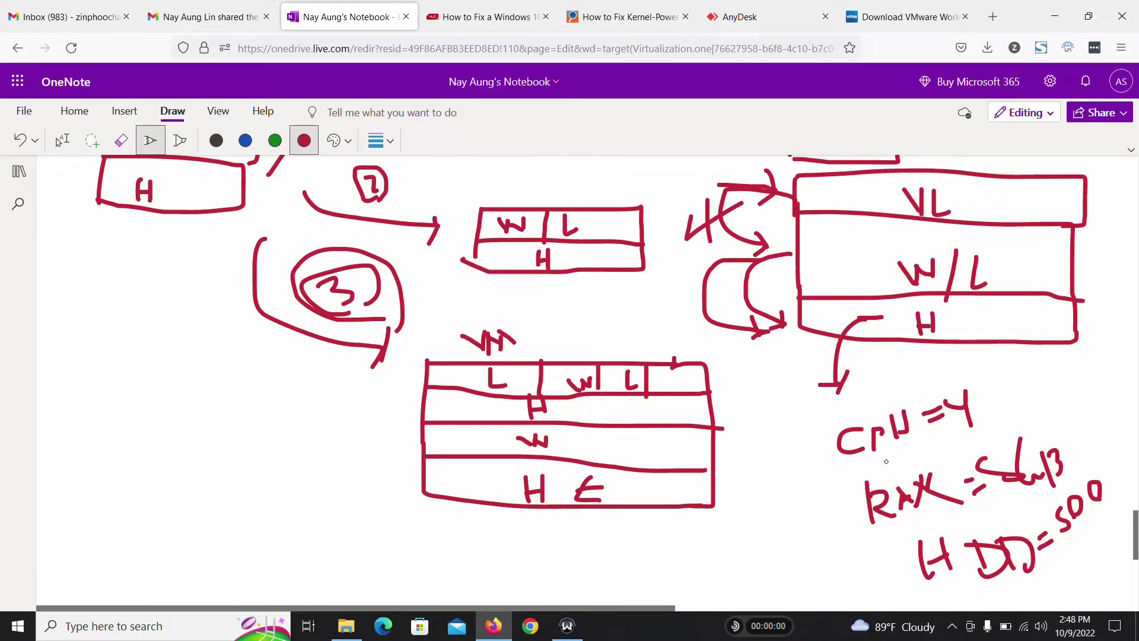
Step: Draw a curved arrow from the VM box's left side around the left-hand arrows, then return to the remote session
{"action": "scroll", "coordinate": [886, 450], "scroll_direction": "up", "scroll_amount": 3}
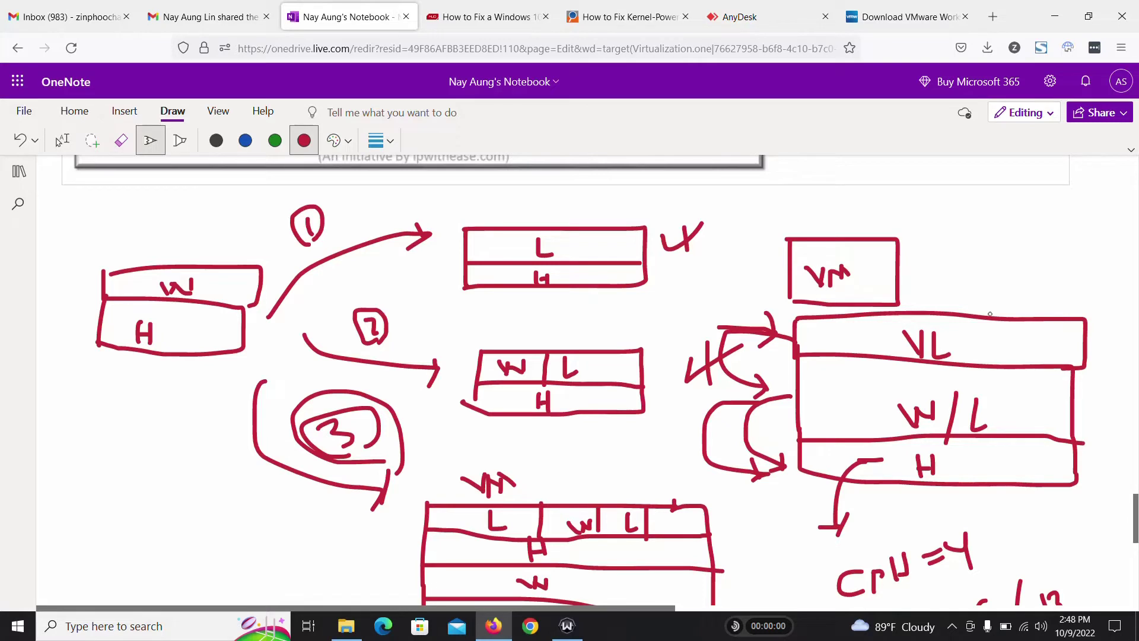
{"action": "scroll", "coordinate": [1037, 443], "scroll_direction": "down", "scroll_amount": 1}
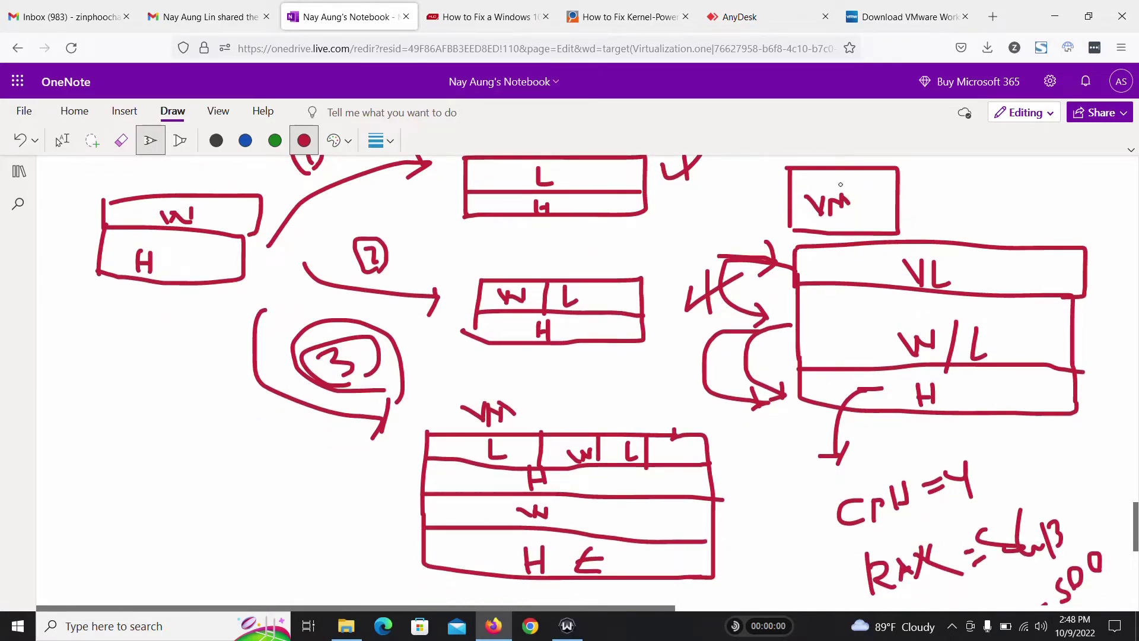
{"action": "mouse_move", "coordinate": [786, 189]}
{"action": "left_mouse_down"}
{"action": "mouse_move", "coordinate": [714, 215]}
{"action": "mouse_move", "coordinate": [771, 424]}
{"action": "mouse_move", "coordinate": [798, 432]}
{"action": "mouse_move", "coordinate": [787, 451]}
{"action": "mouse_move", "coordinate": [799, 429]}
{"action": "left_mouse_up"}
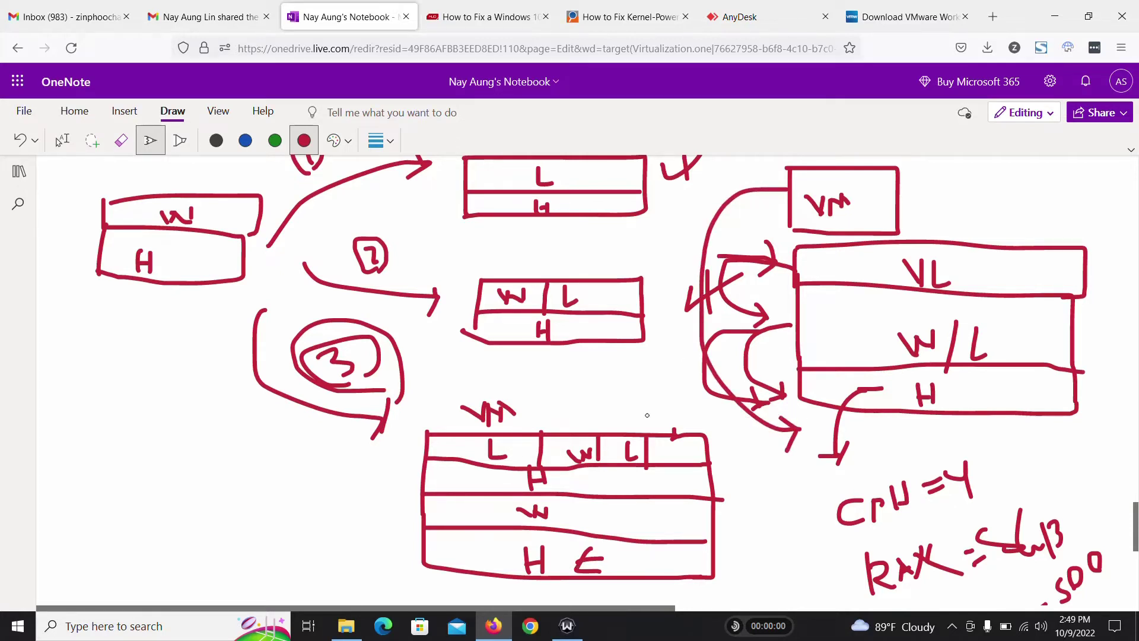
{"action": "left_click", "coordinate": [706, 29]}
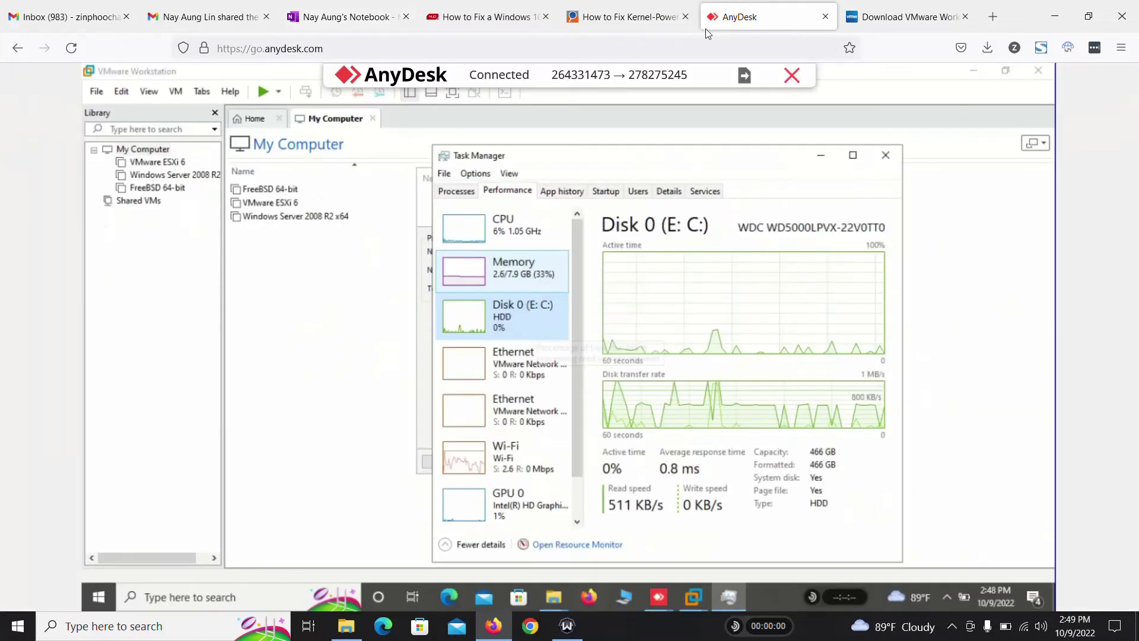
Step: Minimize Task Manager so the wizard's Processor Configuration page (1 processor, 1 core) is visible
{"action": "left_click", "coordinate": [820, 156]}
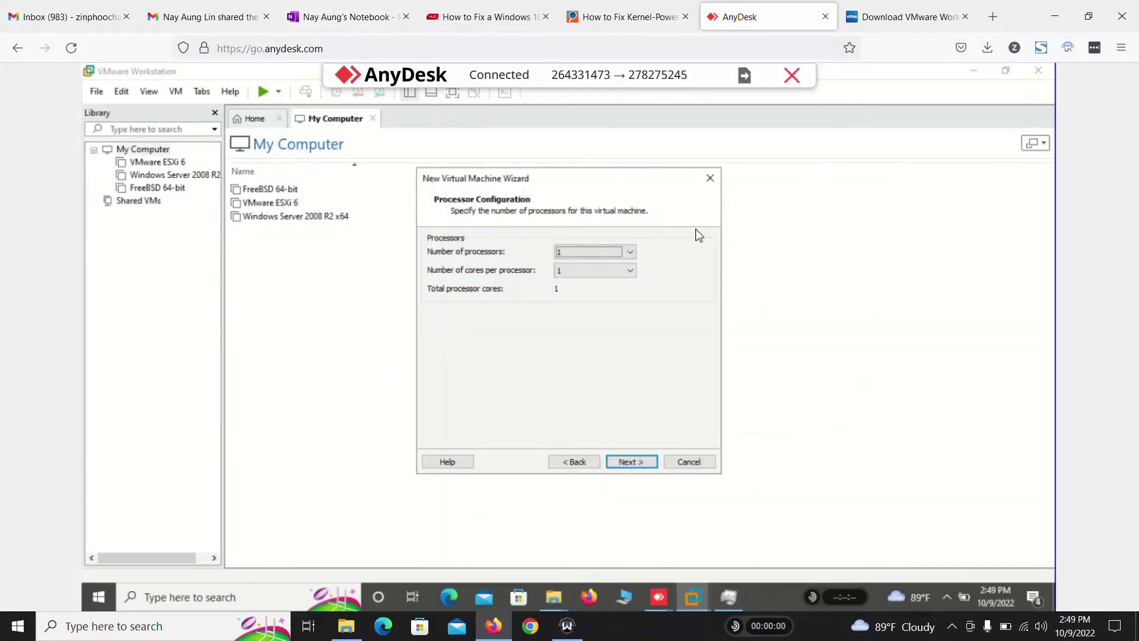
Step: Try 4 and then 8 processors before settling the processor count back at 1
{"action": "left_click", "coordinate": [596, 252]}
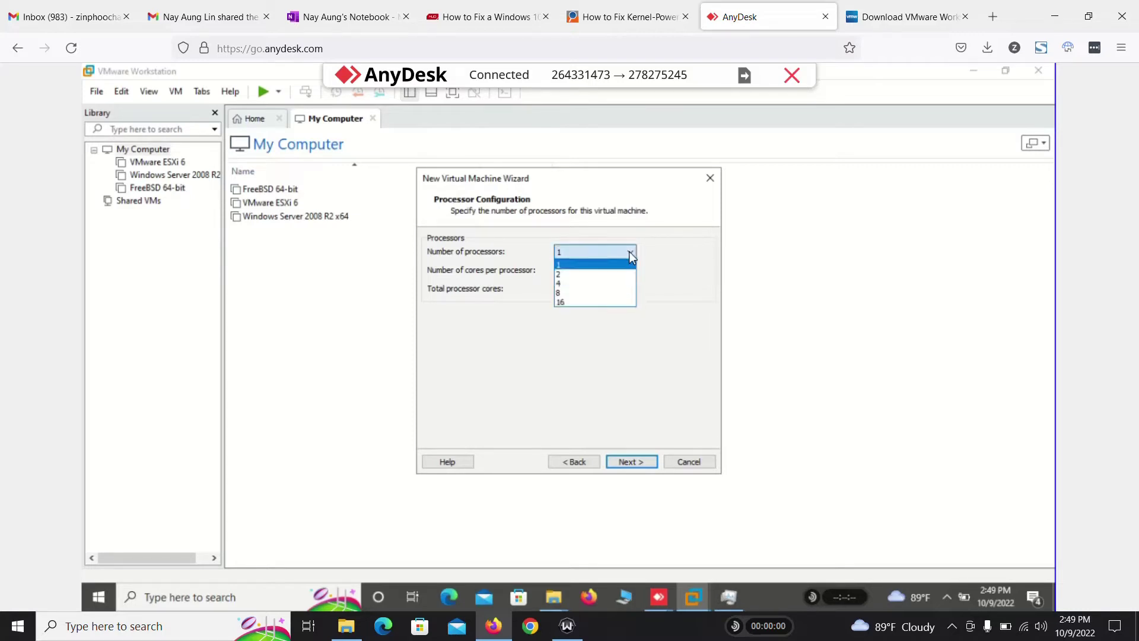
{"action": "left_click", "coordinate": [573, 284]}
{"action": "key", "text": "alt+Down"}
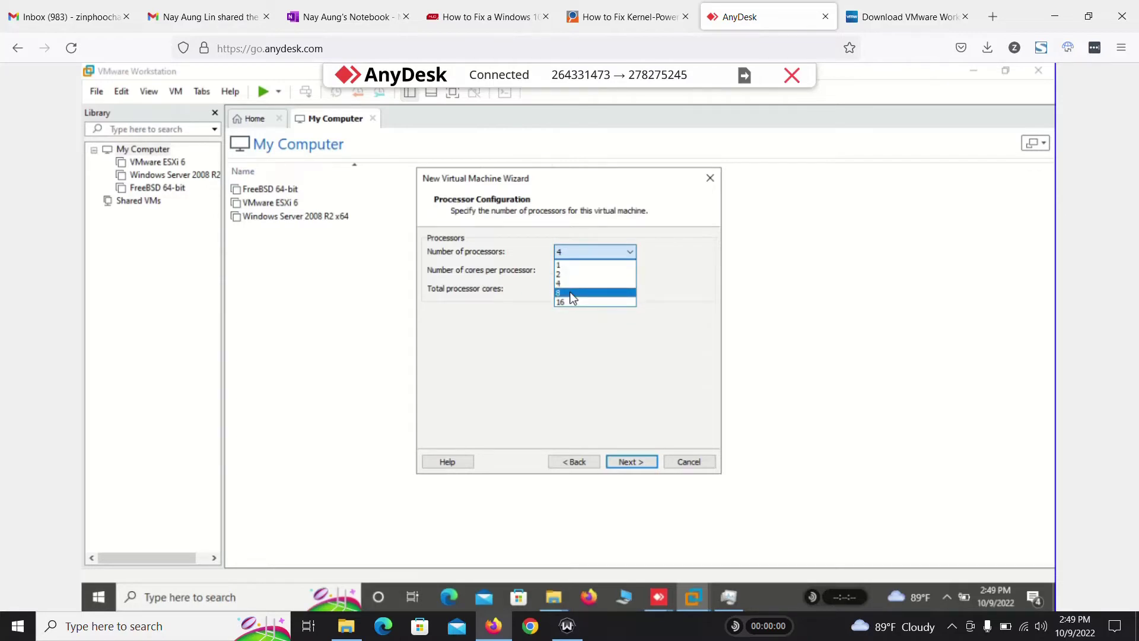
{"action": "left_click", "coordinate": [570, 293]}
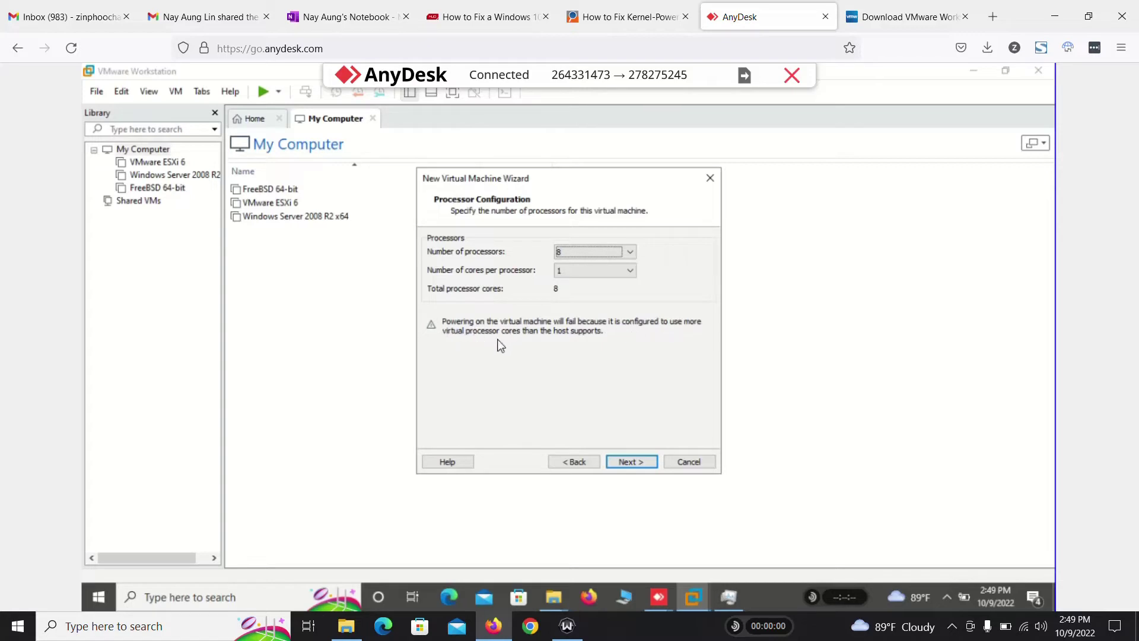
{"action": "left_click", "coordinate": [595, 252]}
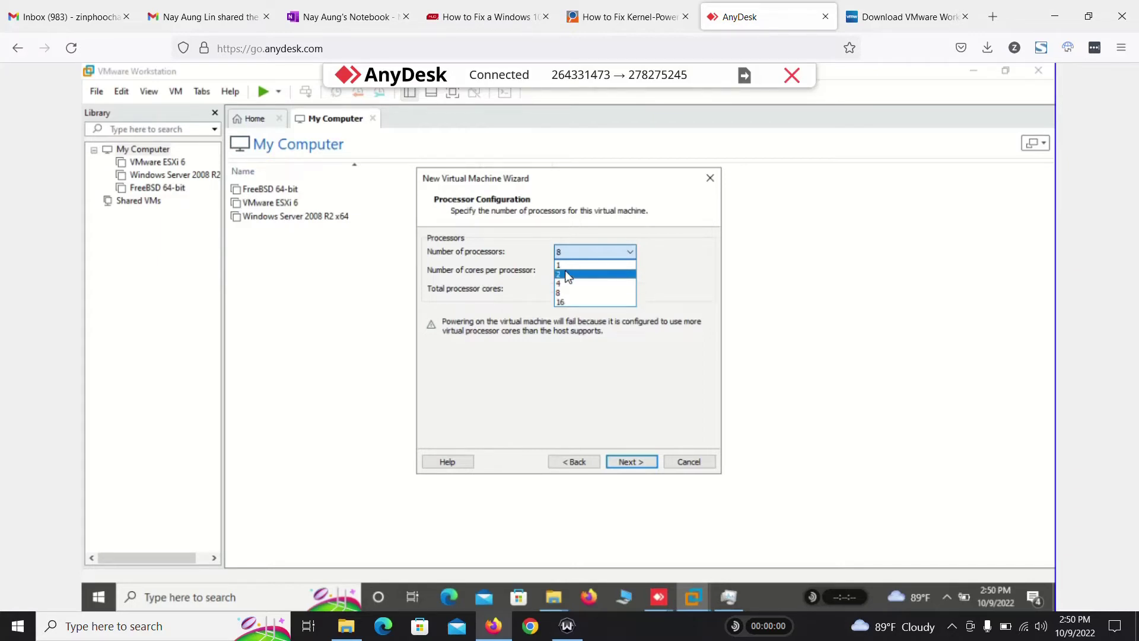
{"action": "left_click", "coordinate": [567, 267]}
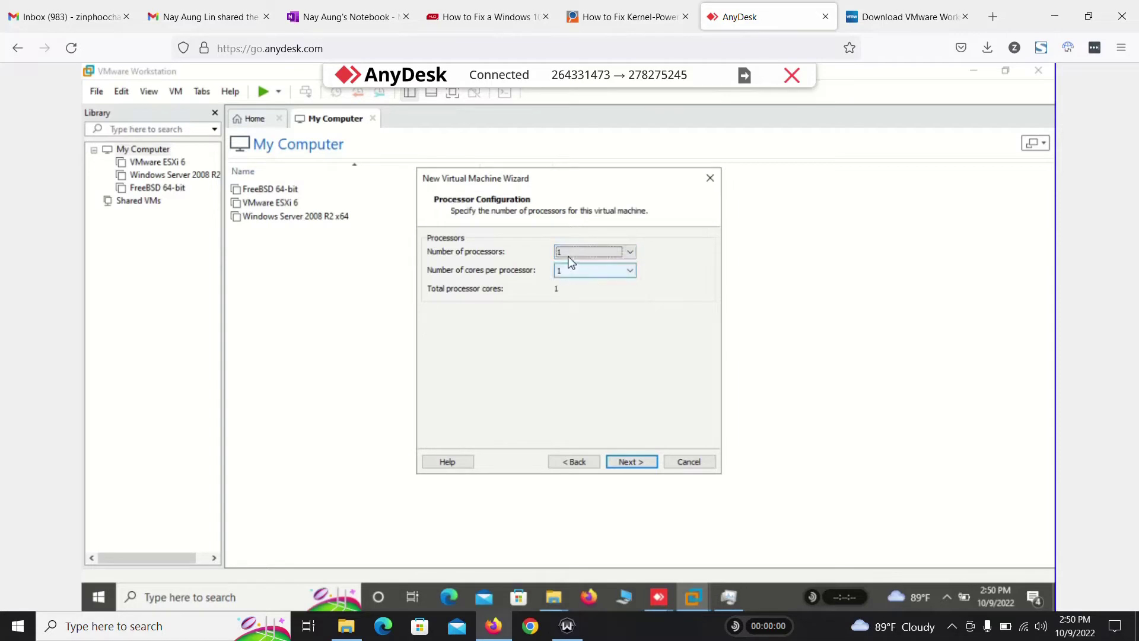
{"action": "left_click", "coordinate": [570, 254]}
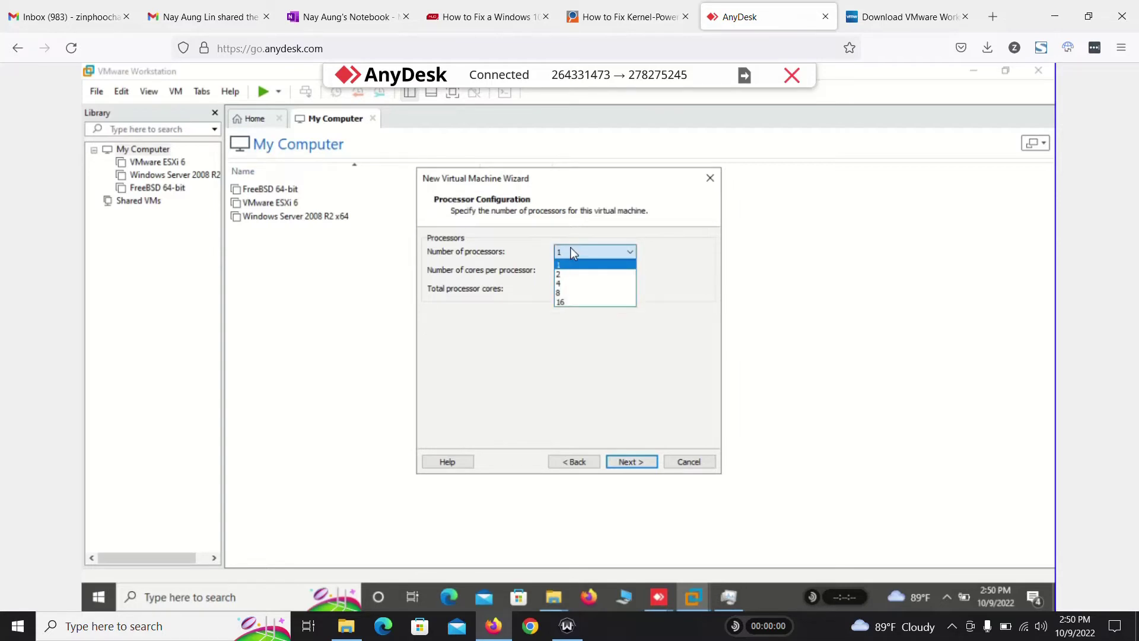
{"action": "left_click", "coordinate": [570, 248]}
Step: Set 2 cores per processor with 1 processor, then return to OneNote
{"action": "left_click", "coordinate": [573, 274]}
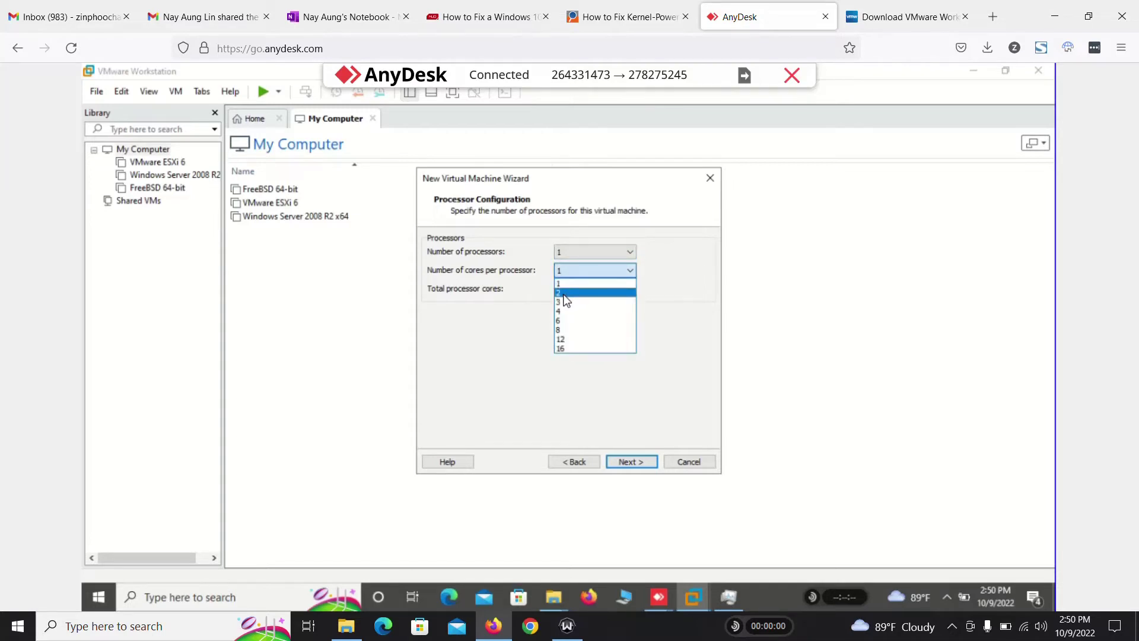
{"action": "left_click", "coordinate": [564, 293]}
{"action": "left_click", "coordinate": [570, 253]}
{"action": "left_click", "coordinate": [567, 276]}
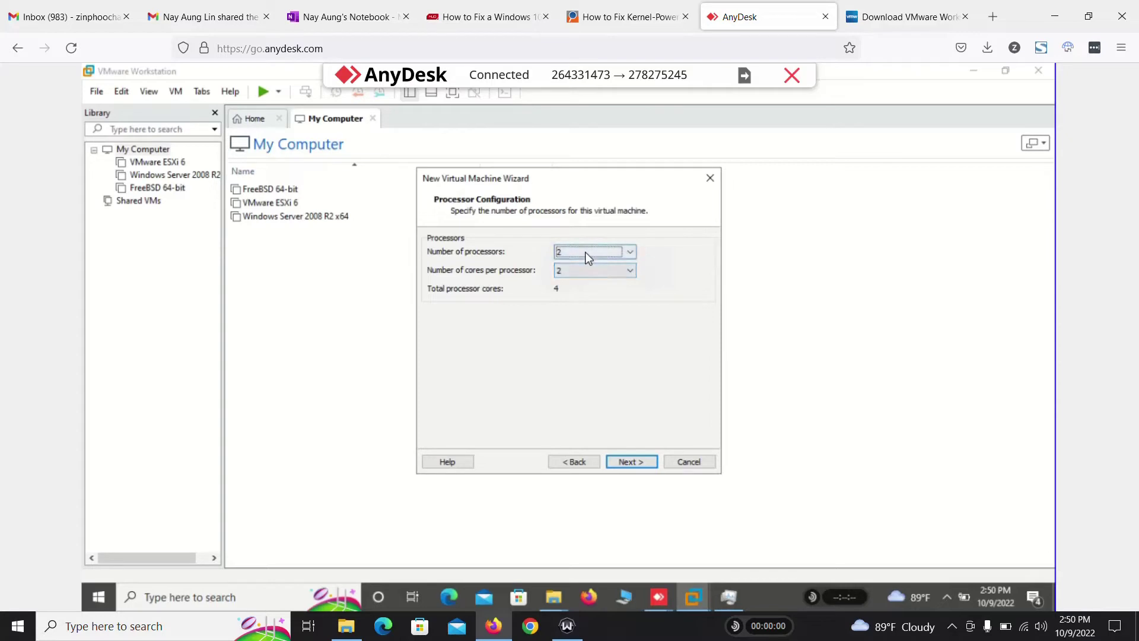
{"action": "left_click", "coordinate": [584, 251]}
{"action": "left_click", "coordinate": [580, 265]}
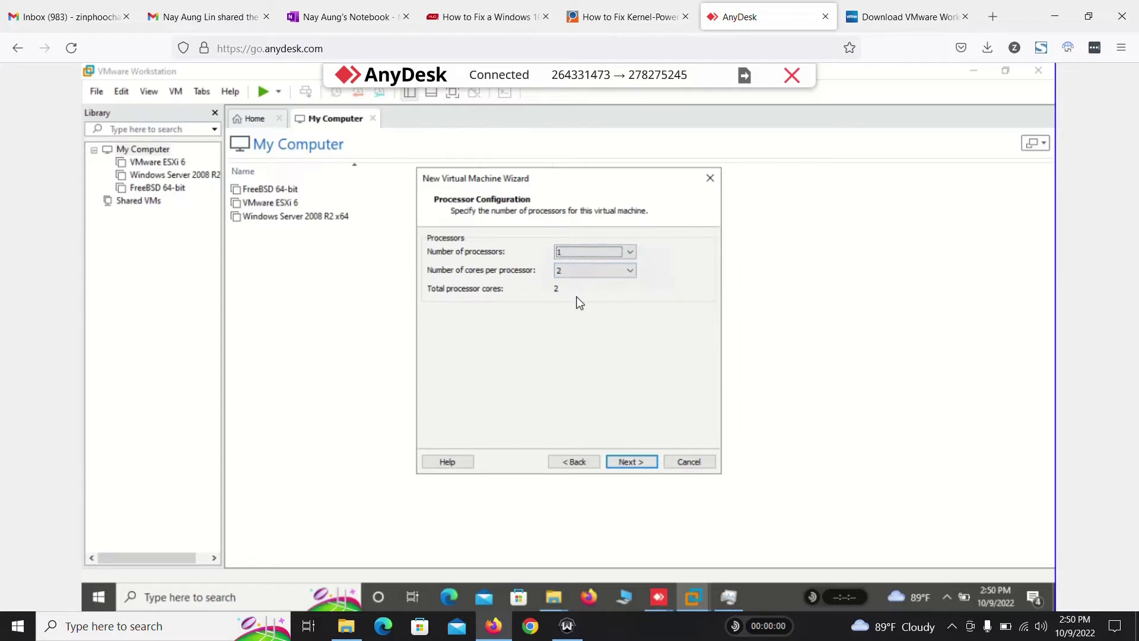
{"action": "left_click", "coordinate": [344, 16]}
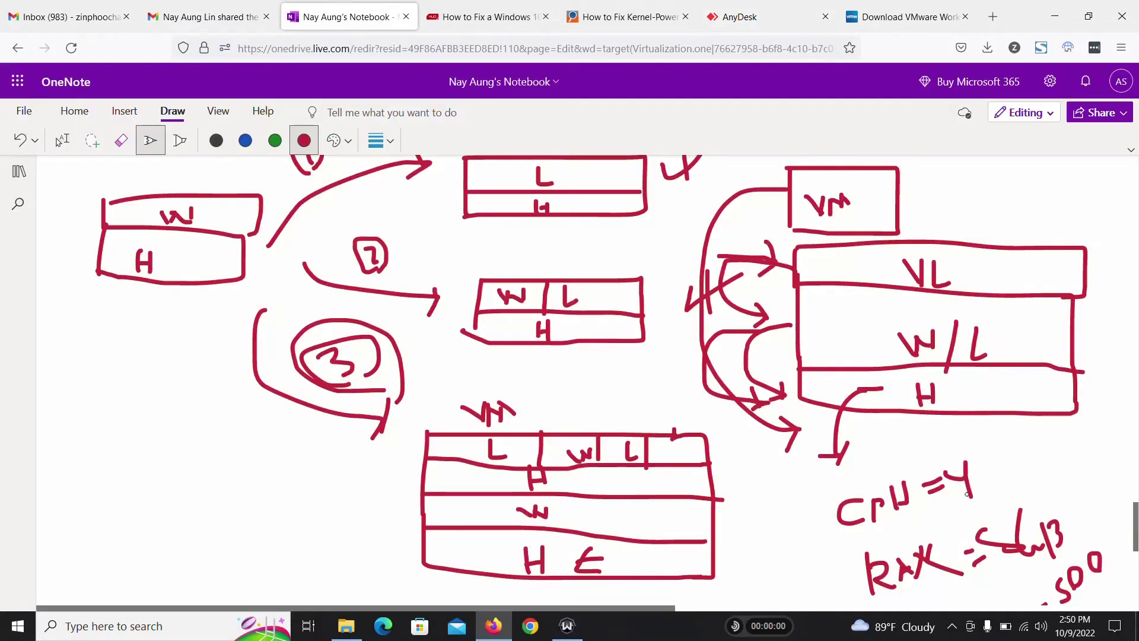
Step: Draw a red curved arrow from the CPU = 4 note up around the right-hand boxes to the VM box
{"action": "mouse_move", "coordinate": [982, 475]}
{"action": "left_mouse_down"}
{"action": "mouse_move", "coordinate": [1002, 471]}
{"action": "mouse_move", "coordinate": [976, 173]}
{"action": "mouse_move", "coordinate": [920, 207]}
{"action": "mouse_move", "coordinate": [949, 207]}
{"action": "left_mouse_up"}
{"action": "scroll", "coordinate": [948, 207], "scroll_direction": "up", "scroll_amount": 3}
{"action": "mouse_move", "coordinate": [878, 282]}
{"action": "left_mouse_down"}
{"action": "mouse_move", "coordinate": [880, 271]}
{"action": "mouse_move", "coordinate": [913, 300]}
{"action": "left_mouse_up"}
{"action": "scroll", "coordinate": [981, 344], "scroll_direction": "down", "scroll_amount": 1}
{"action": "scroll", "coordinate": [981, 319], "scroll_direction": "down", "scroll_amount": 2}
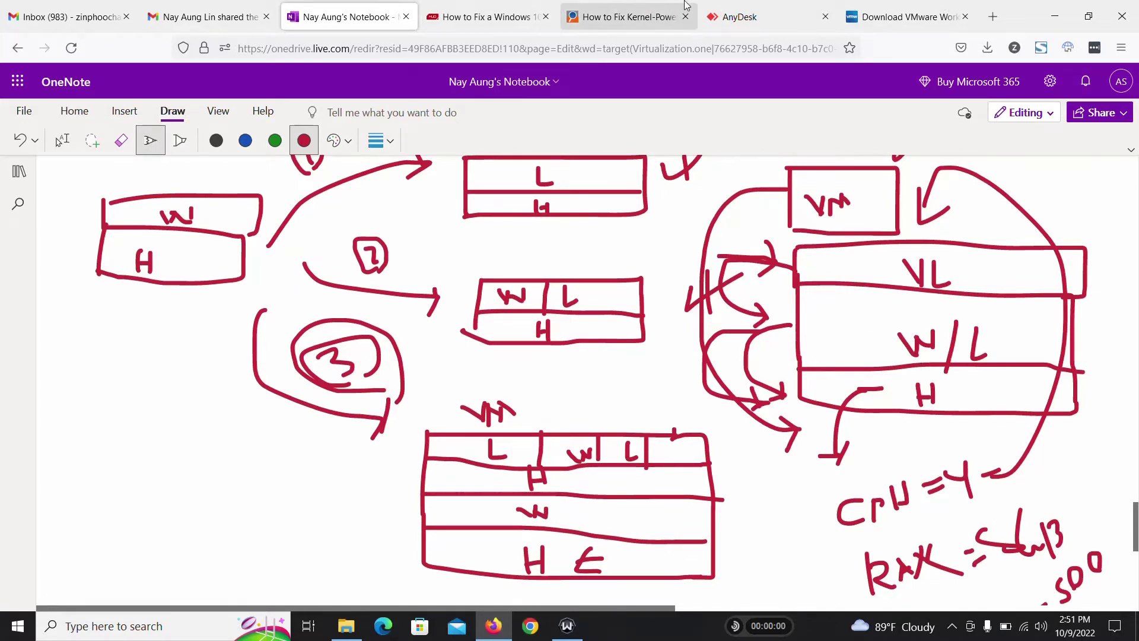
{"action": "left_click", "coordinate": [741, 16]}
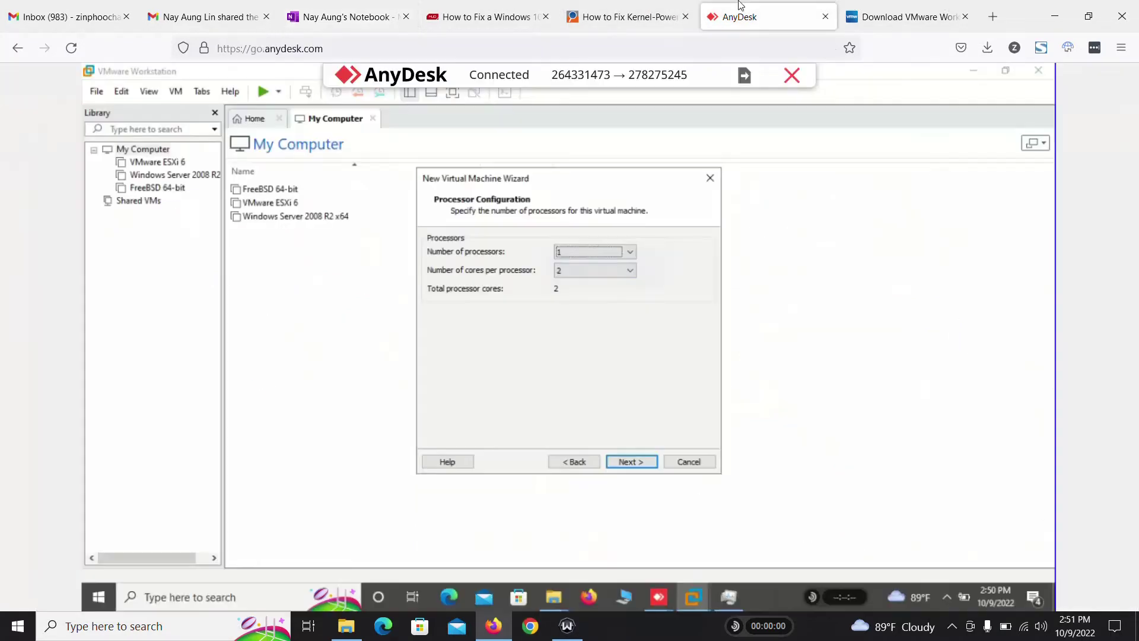
Step: Accept the processor settings, give the VM 4388 MB of memory, and advance to Network Type
{"action": "left_click", "coordinate": [628, 462]}
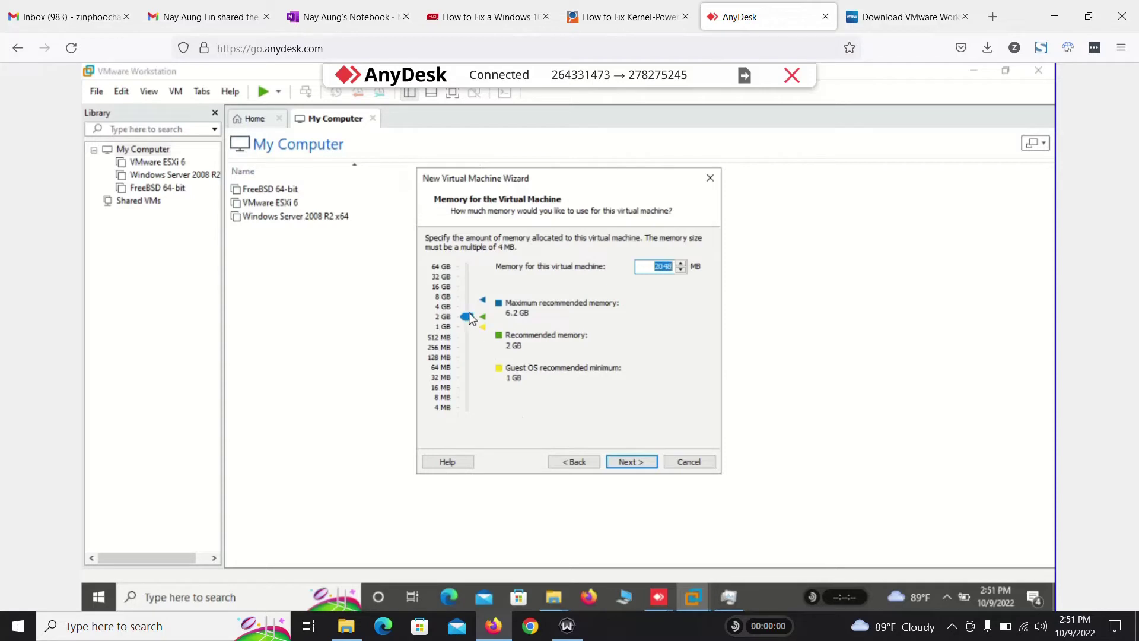
{"action": "left_click_drag", "start_coordinate": [468, 316], "coordinate": [466, 308]}
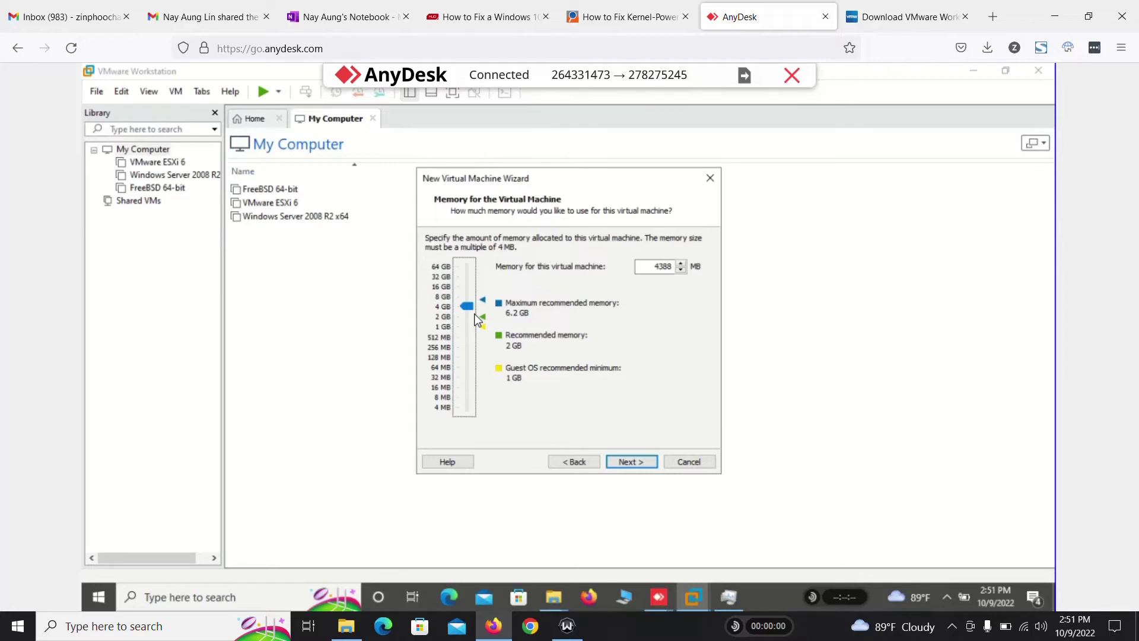
{"action": "left_click", "coordinate": [630, 461]}
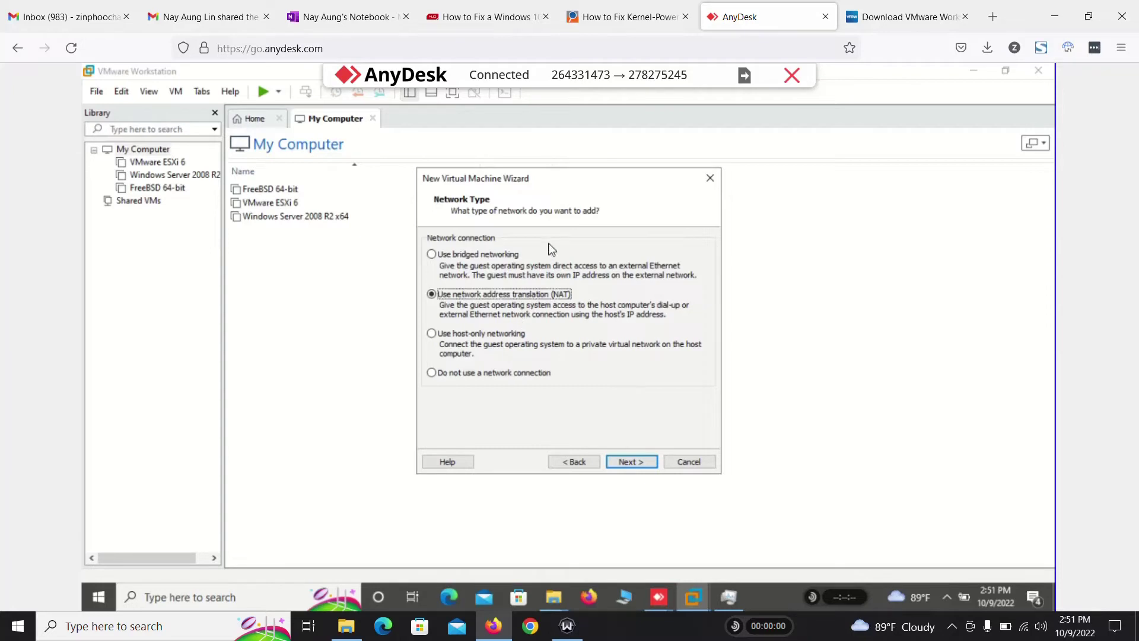
Step: Add a handwritten line under HDD = 500 and a large curved arrow from CPU = 4 toward it
{"action": "left_click", "coordinate": [344, 17]}
{"action": "scroll", "coordinate": [588, 380], "scroll_direction": "down", "scroll_amount": 2}
{"action": "scroll", "coordinate": [914, 458], "scroll_direction": "down", "scroll_amount": 2}
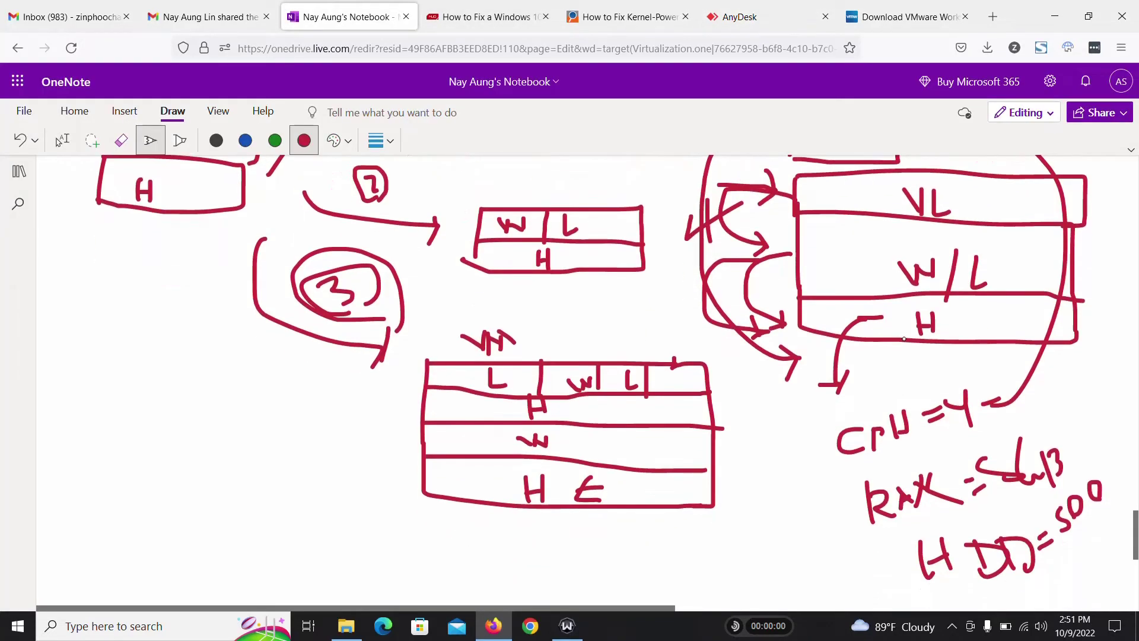
{"action": "mouse_move", "coordinate": [946, 537]}
{"action": "left_mouse_down"}
{"action": "mouse_move", "coordinate": [952, 585]}
{"action": "mouse_move", "coordinate": [952, 563]}
{"action": "mouse_move", "coordinate": [988, 589]}
{"action": "mouse_move", "coordinate": [1019, 572]}
{"action": "mouse_move", "coordinate": [1029, 548]}
{"action": "mouse_move", "coordinate": [1027, 576]}
{"action": "mouse_move", "coordinate": [1039, 567]}
{"action": "left_mouse_up"}
{"action": "mouse_move", "coordinate": [975, 293]}
{"action": "left_mouse_down"}
{"action": "mouse_move", "coordinate": [1061, 537]}
{"action": "mouse_move", "coordinate": [1097, 498]}
{"action": "mouse_move", "coordinate": [1101, 472]}
{"action": "mouse_move", "coordinate": [1121, 471]}
{"action": "left_mouse_up"}
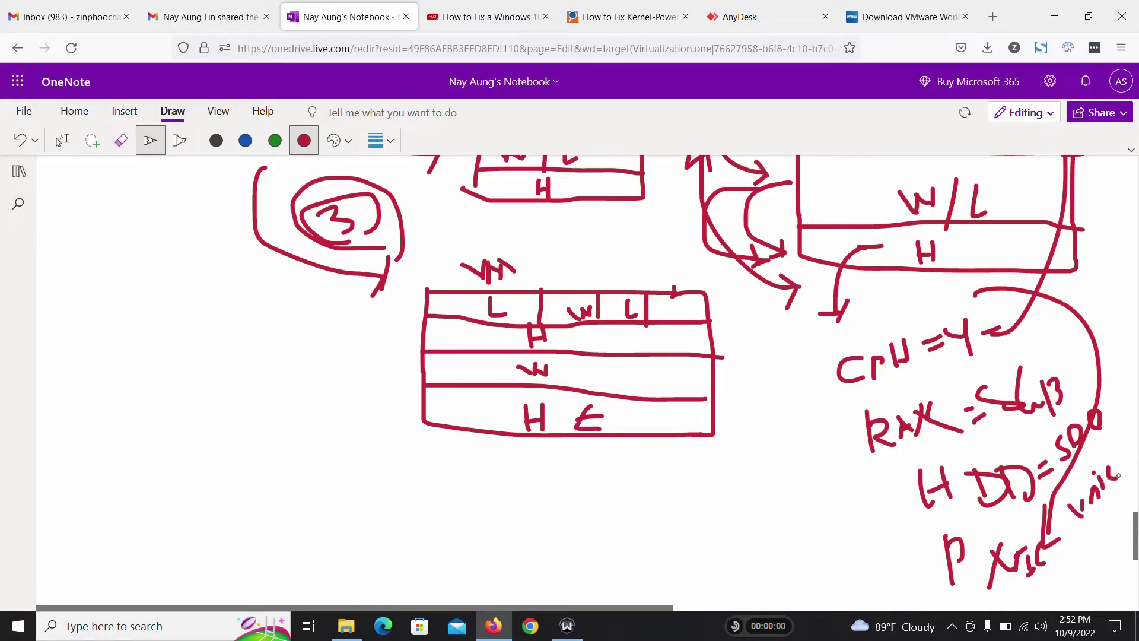
Step: Change the new VM's network type from NAT to bridged networking, then return to OneNote
{"action": "left_click", "coordinate": [763, 24]}
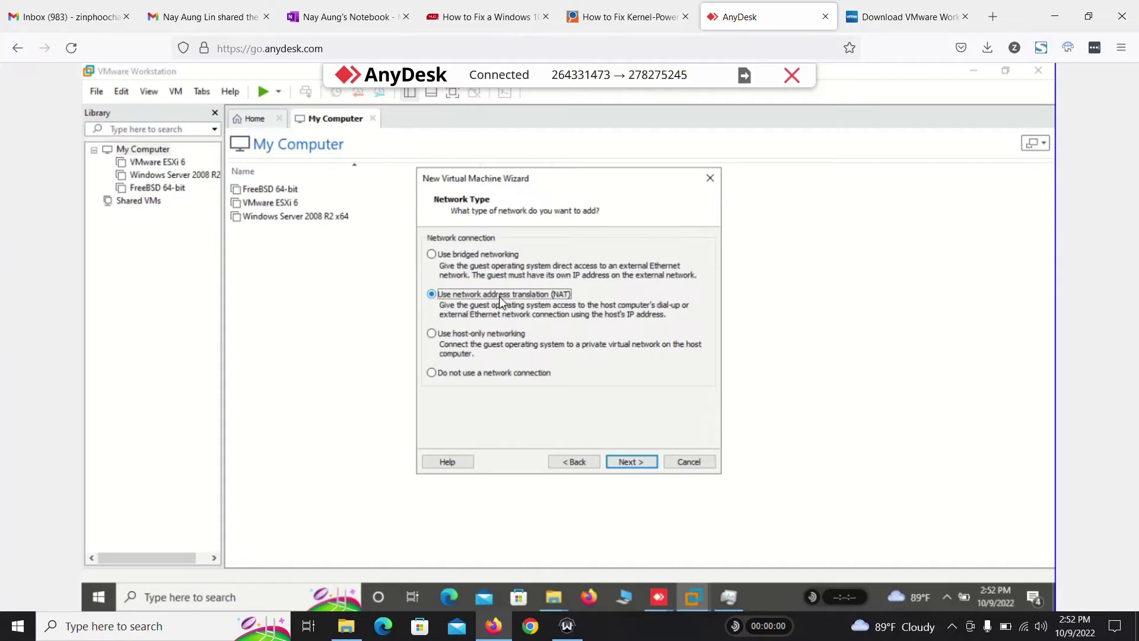
{"action": "left_click", "coordinate": [468, 255]}
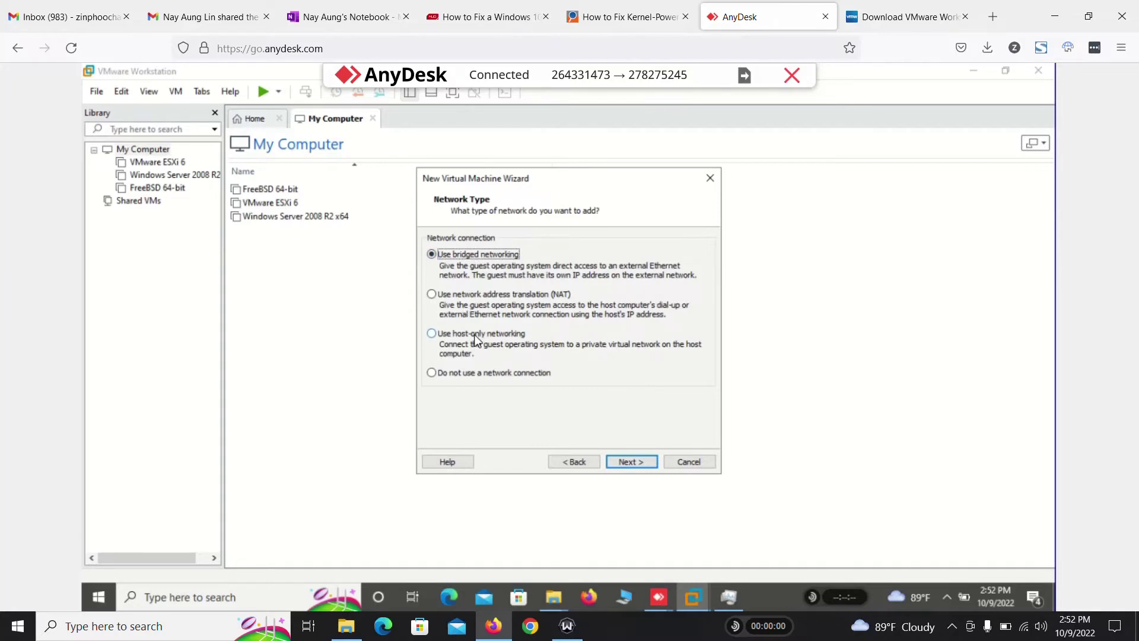
{"action": "left_click", "coordinate": [346, 16]}
Step: Draw a box beside the VM box and handwrite H labels above the diagram
{"action": "scroll", "coordinate": [594, 380], "scroll_direction": "up", "scroll_amount": 3}
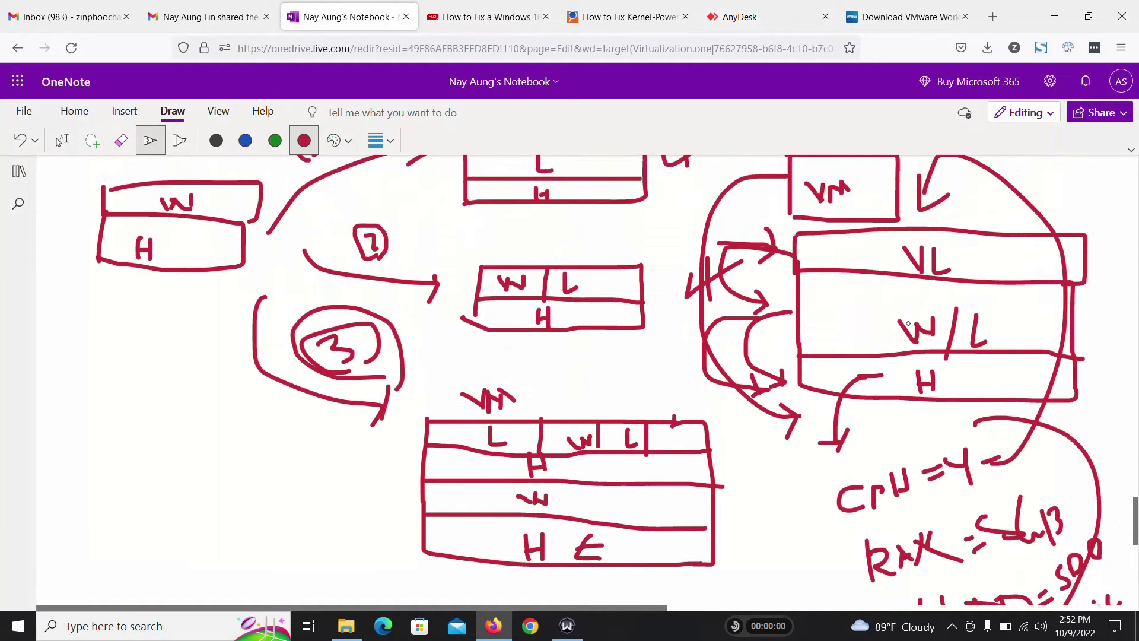
{"action": "mouse_move", "coordinate": [911, 220]}
{"action": "left_mouse_down"}
{"action": "mouse_move", "coordinate": [910, 178]}
{"action": "mouse_move", "coordinate": [999, 202]}
{"action": "mouse_move", "coordinate": [925, 232]}
{"action": "mouse_move", "coordinate": [942, 195]}
{"action": "mouse_move", "coordinate": [952, 209]}
{"action": "mouse_move", "coordinate": [978, 193]}
{"action": "left_mouse_up"}
{"action": "scroll", "coordinate": [930, 282], "scroll_direction": "up", "scroll_amount": 3}
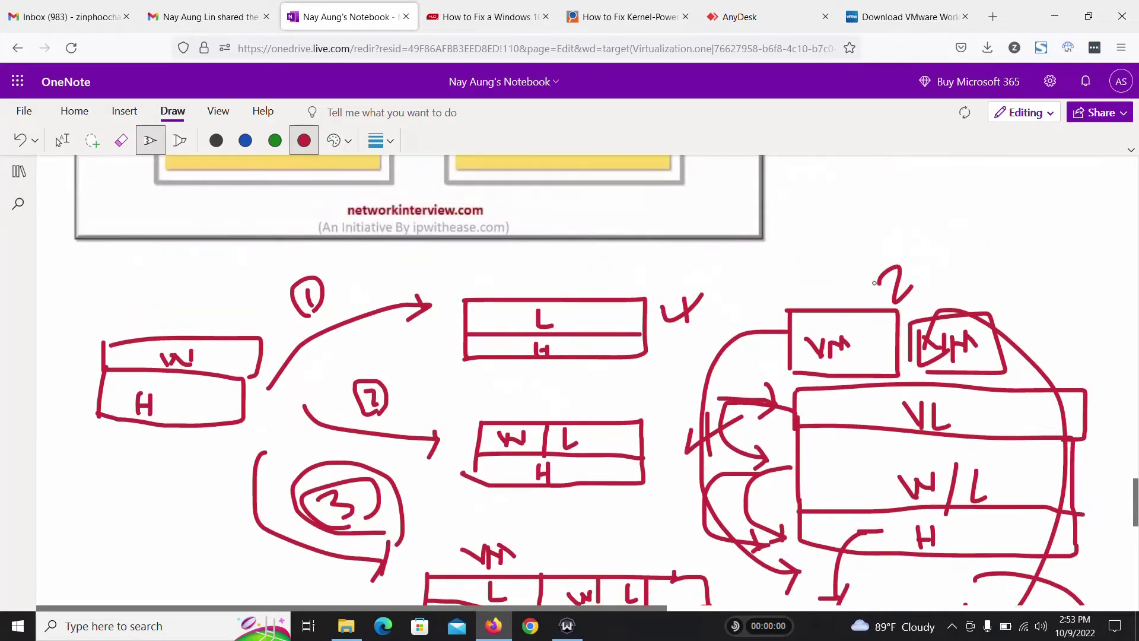
{"action": "mouse_move", "coordinate": [797, 273]}
{"action": "left_mouse_down"}
{"action": "mouse_move", "coordinate": [798, 301]}
{"action": "mouse_move", "coordinate": [813, 299]}
{"action": "mouse_move", "coordinate": [809, 287]}
{"action": "left_mouse_up"}
{"action": "left_click", "coordinate": [959, 272]}
{"action": "left_click_drag", "start_coordinate": [959, 272], "coordinate": [960, 303]}
{"action": "mouse_move", "coordinate": [976, 266]}
{"action": "left_mouse_down"}
{"action": "mouse_move", "coordinate": [977, 296]}
{"action": "mouse_move", "coordinate": [979, 284]}
{"action": "left_mouse_up"}
Step: Draw curved arrows linking the two H labels and a long arrow up to the new box, then open the makeuseof article
{"action": "mouse_move", "coordinate": [793, 237]}
{"action": "left_mouse_down"}
{"action": "mouse_move", "coordinate": [870, 218]}
{"action": "mouse_move", "coordinate": [968, 256]}
{"action": "mouse_move", "coordinate": [994, 254]}
{"action": "left_mouse_up"}
{"action": "mouse_move", "coordinate": [964, 201]}
{"action": "left_mouse_down"}
{"action": "mouse_move", "coordinate": [793, 218]}
{"action": "mouse_move", "coordinate": [814, 215]}
{"action": "left_mouse_up"}
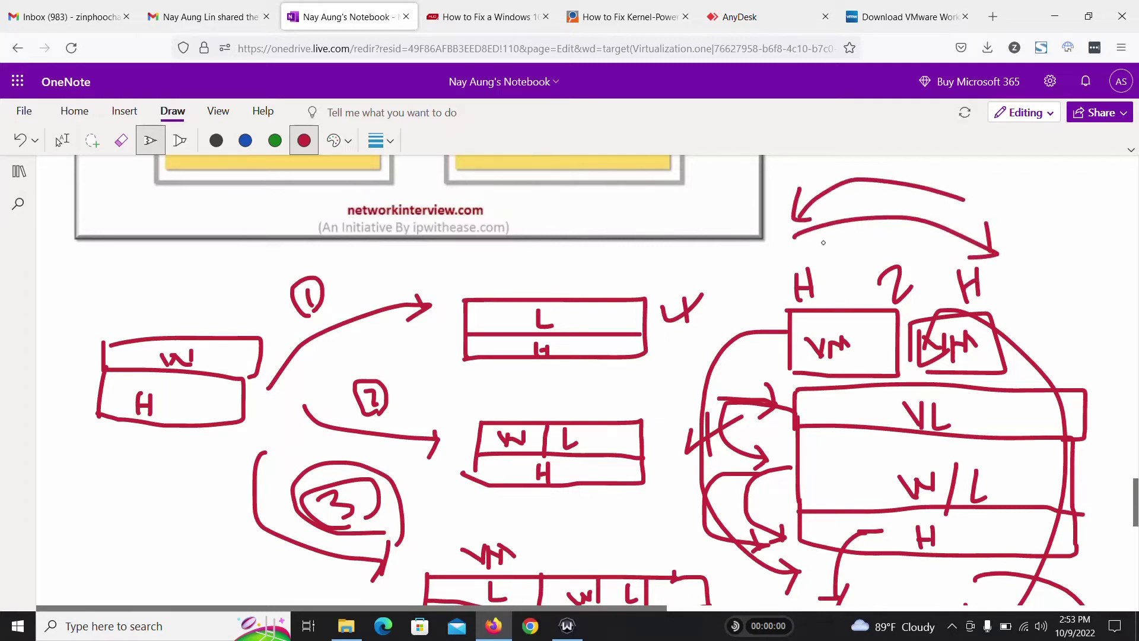
{"action": "scroll", "coordinate": [851, 300], "scroll_direction": "up", "scroll_amount": 3}
{"action": "mouse_move", "coordinate": [970, 262]}
{"action": "left_mouse_down"}
{"action": "mouse_move", "coordinate": [1034, 224]}
{"action": "mouse_move", "coordinate": [1019, 248]}
{"action": "left_mouse_up"}
{"action": "left_click_drag", "start_coordinate": [928, 225], "coordinate": [949, 214]}
{"action": "mouse_move", "coordinate": [936, 252]}
{"action": "left_mouse_down"}
{"action": "mouse_move", "coordinate": [949, 240]}
{"action": "mouse_move", "coordinate": [942, 248]}
{"action": "left_mouse_up"}
{"action": "left_click_drag", "start_coordinate": [859, 402], "coordinate": [923, 268]}
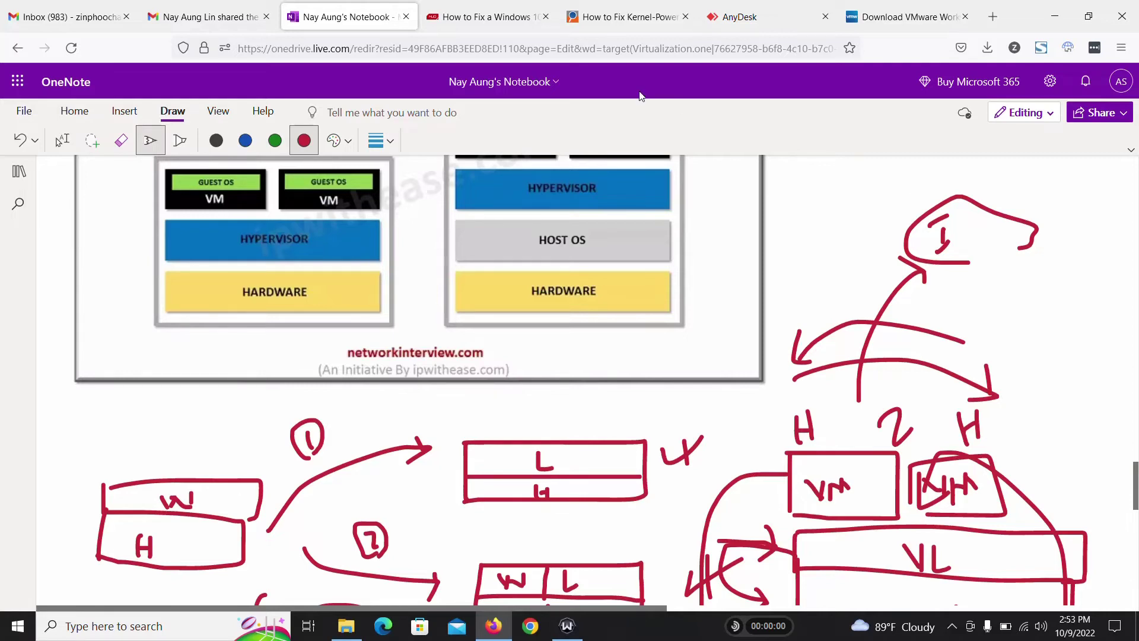
{"action": "left_click", "coordinate": [462, 4]}
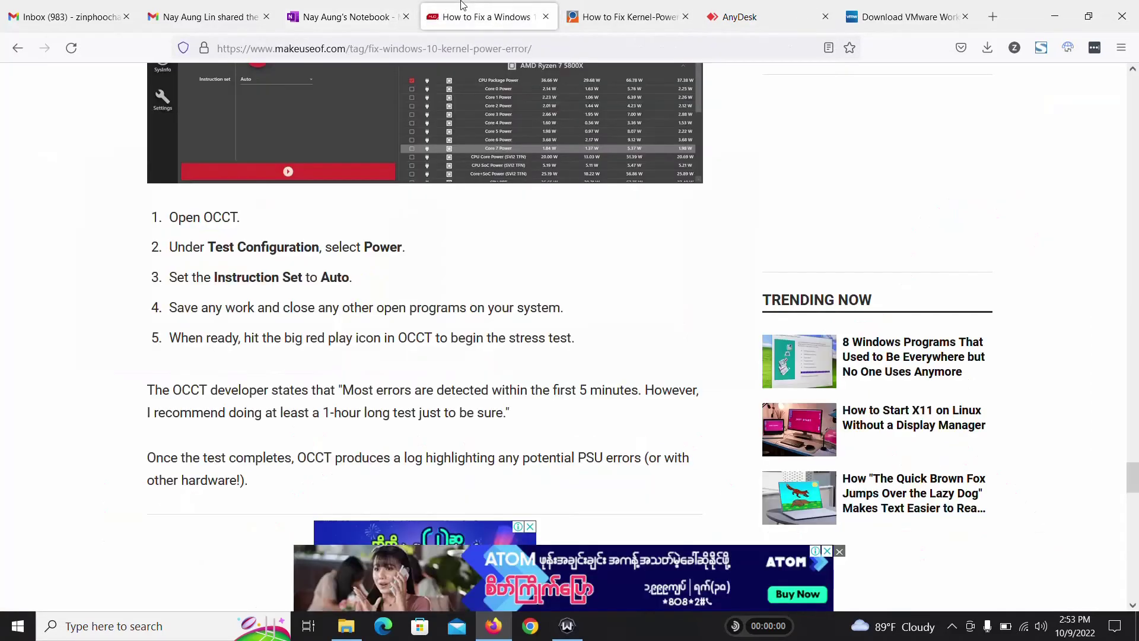
Step: Advance the wizard past bridged networking, keeping LSI Logic controller and SCSI disk type, to Select a Disk
{"action": "left_click", "coordinate": [749, 4]}
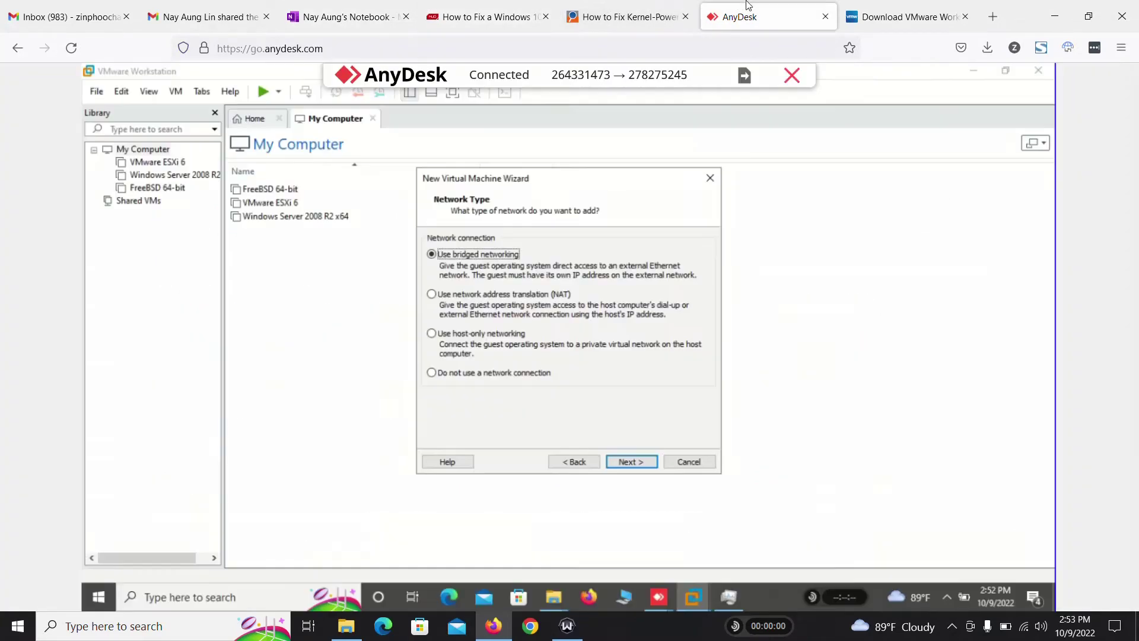
{"action": "left_click", "coordinate": [632, 462]}
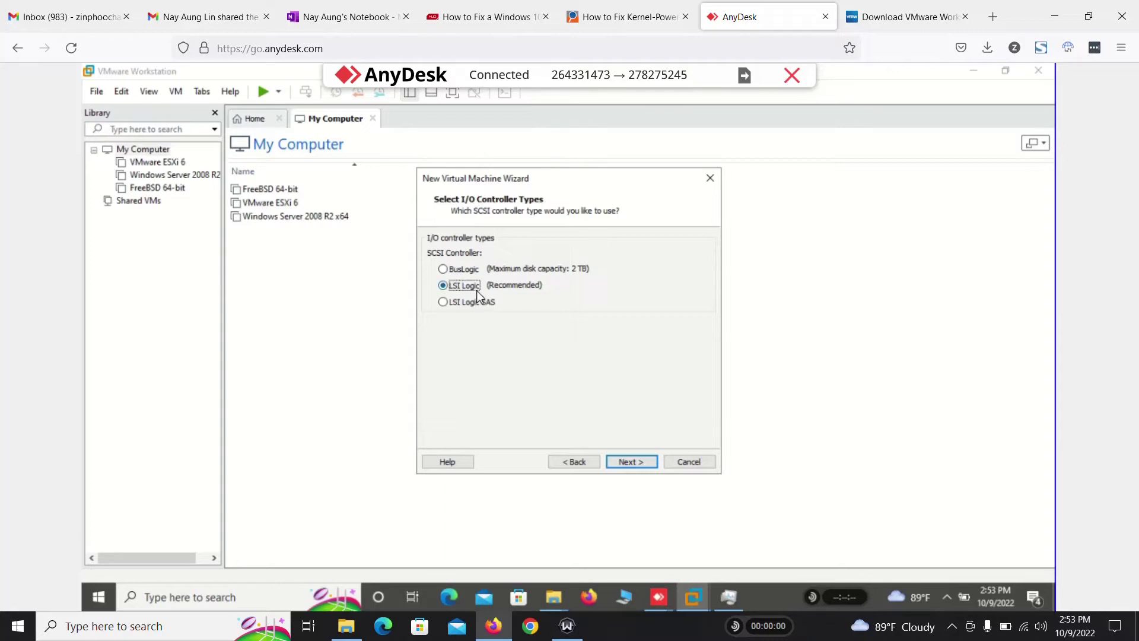
{"action": "left_click", "coordinate": [640, 467]}
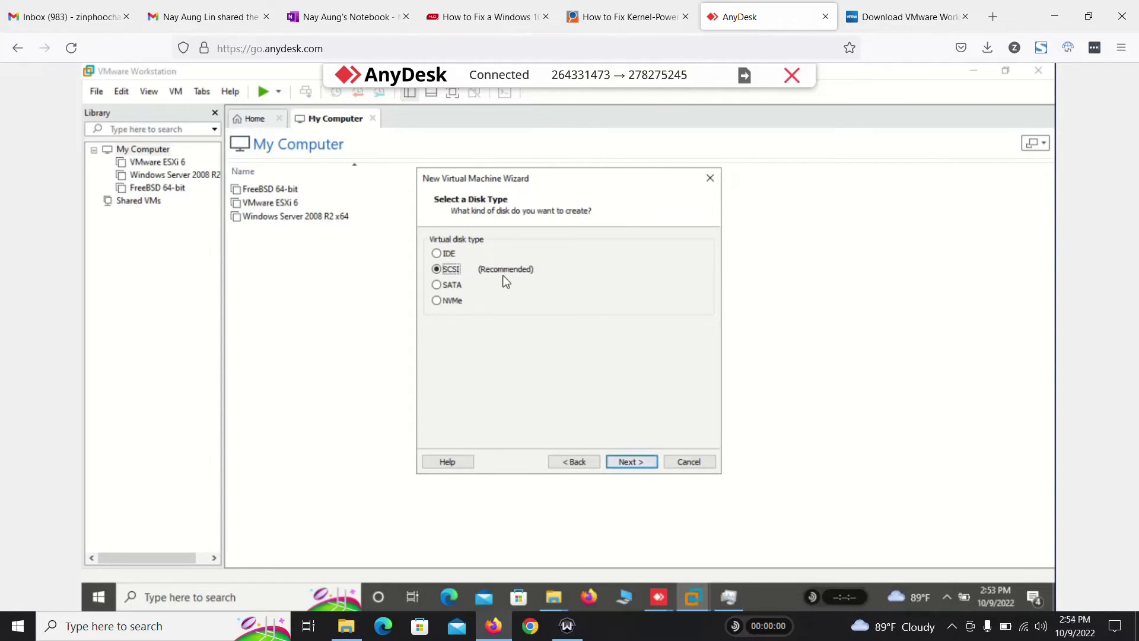
{"action": "left_click", "coordinate": [642, 466]}
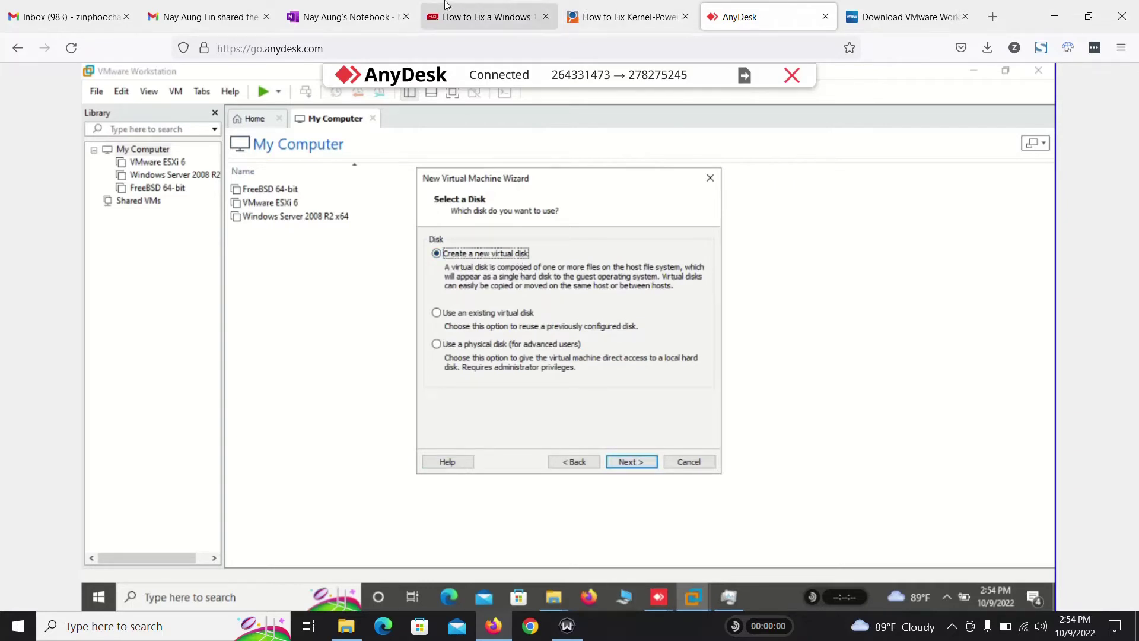
{"action": "left_click", "coordinate": [346, 12]}
Step: Draw a large red box holding a smaller square below the diagram, linked by long curved lines to the VM stack
{"action": "scroll", "coordinate": [931, 511], "scroll_direction": "down", "scroll_amount": 8}
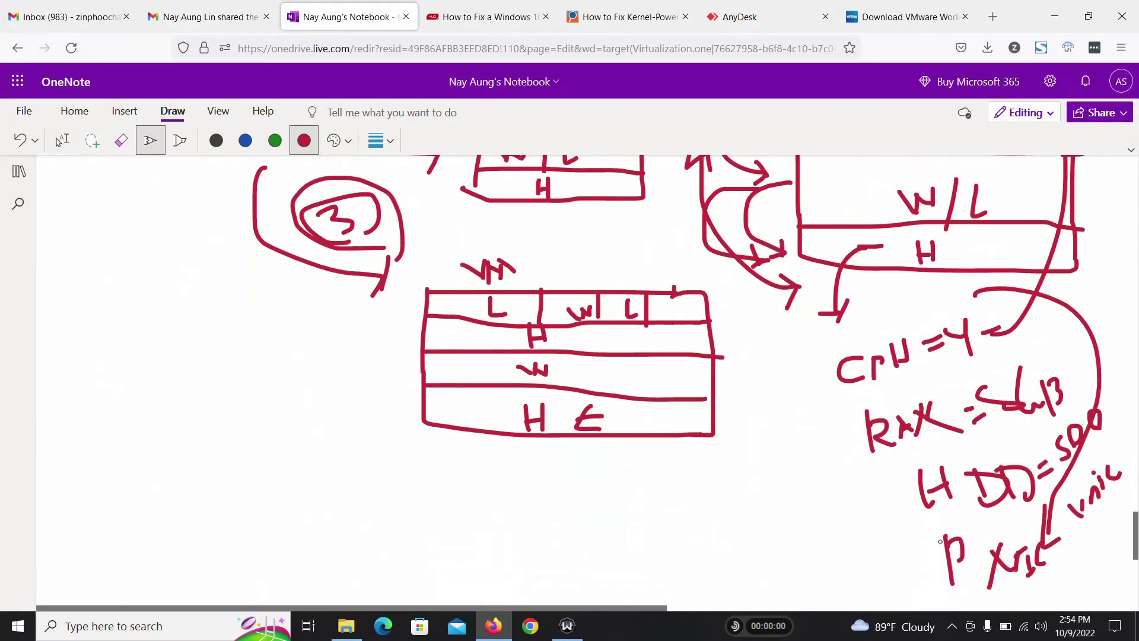
{"action": "mouse_move", "coordinate": [618, 498]}
{"action": "left_mouse_down"}
{"action": "mouse_move", "coordinate": [633, 597]}
{"action": "mouse_move", "coordinate": [809, 468]}
{"action": "mouse_move", "coordinate": [703, 599]}
{"action": "mouse_move", "coordinate": [630, 598]}
{"action": "left_mouse_up"}
{"action": "mouse_move", "coordinate": [630, 522]}
{"action": "left_mouse_down"}
{"action": "mouse_move", "coordinate": [645, 596]}
{"action": "mouse_move", "coordinate": [732, 553]}
{"action": "mouse_move", "coordinate": [741, 595]}
{"action": "mouse_move", "coordinate": [656, 598]}
{"action": "left_mouse_up"}
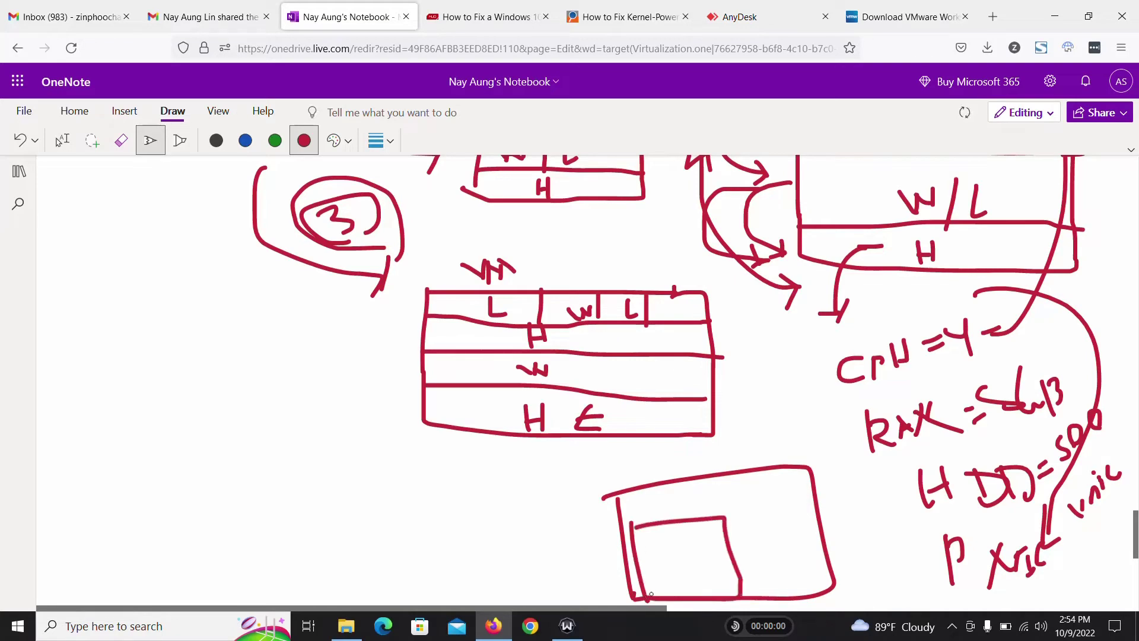
{"action": "scroll", "coordinate": [678, 559], "scroll_direction": "up", "scroll_amount": 3}
{"action": "scroll", "coordinate": [678, 559], "scroll_direction": "down", "scroll_amount": 3}
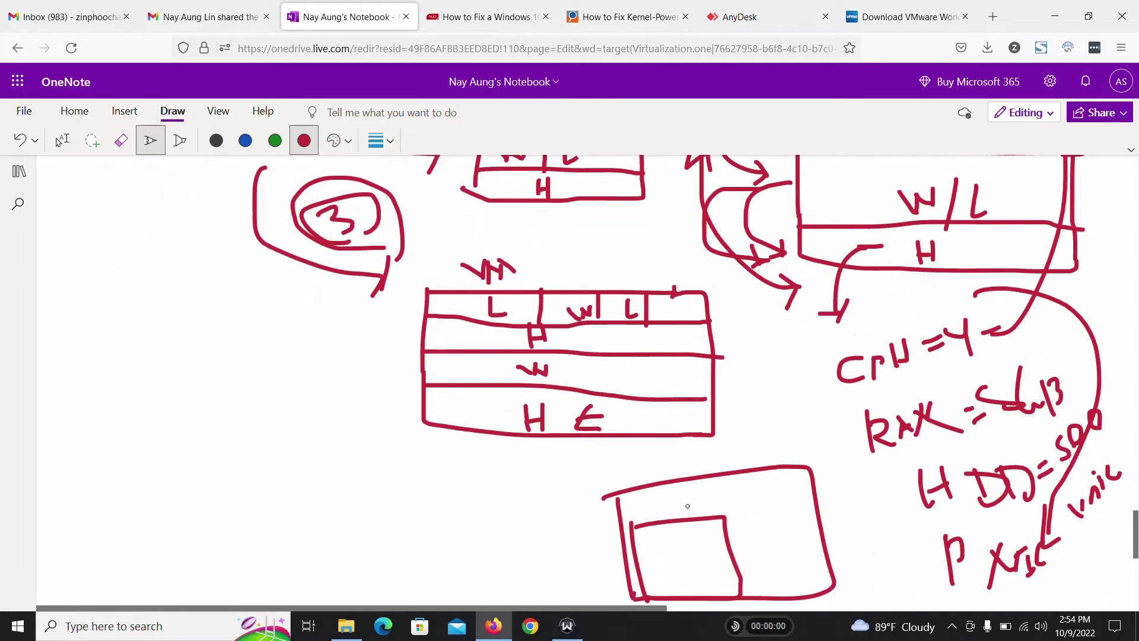
{"action": "left_click_drag", "start_coordinate": [688, 507], "coordinate": [686, 161]}
{"action": "scroll", "coordinate": [686, 161], "scroll_direction": "up", "scroll_amount": 4}
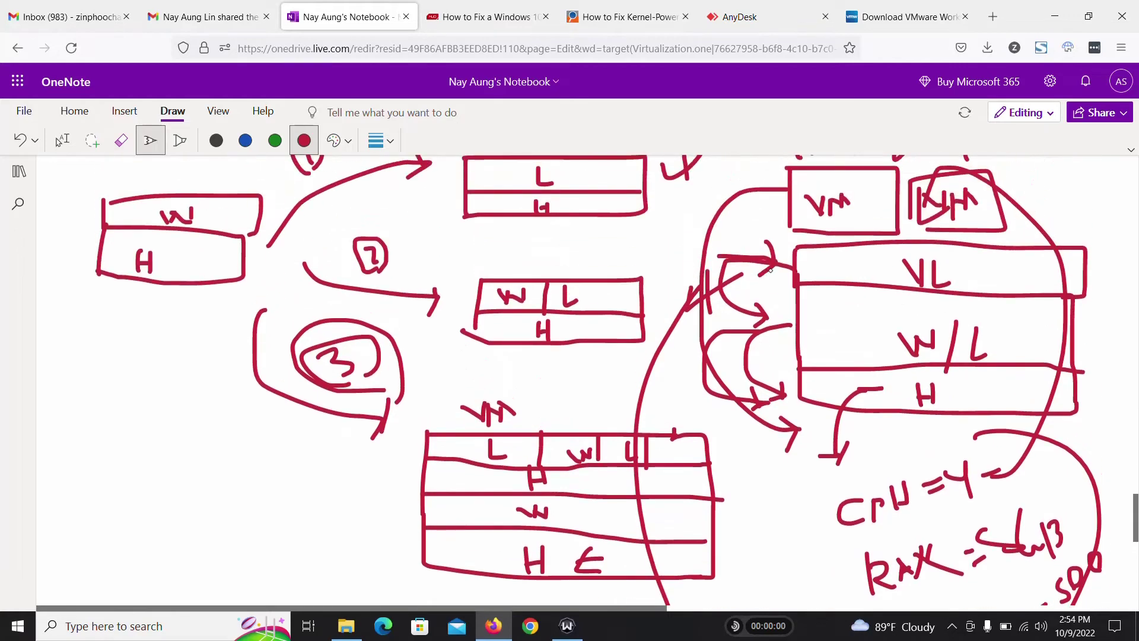
{"action": "mouse_move", "coordinate": [690, 289]}
{"action": "left_mouse_down"}
{"action": "mouse_move", "coordinate": [769, 218]}
{"action": "mouse_move", "coordinate": [768, 246]}
{"action": "mouse_move", "coordinate": [744, 196]}
{"action": "left_mouse_up"}
{"action": "scroll", "coordinate": [745, 432], "scroll_direction": "down", "scroll_amount": 6}
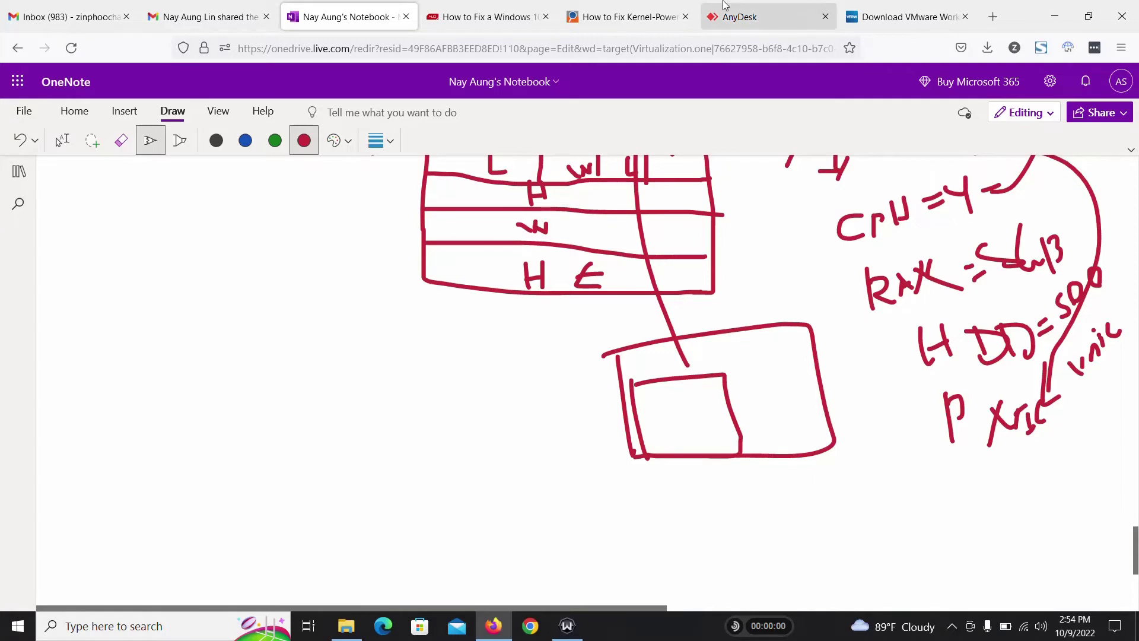
{"action": "left_click", "coordinate": [741, 17]}
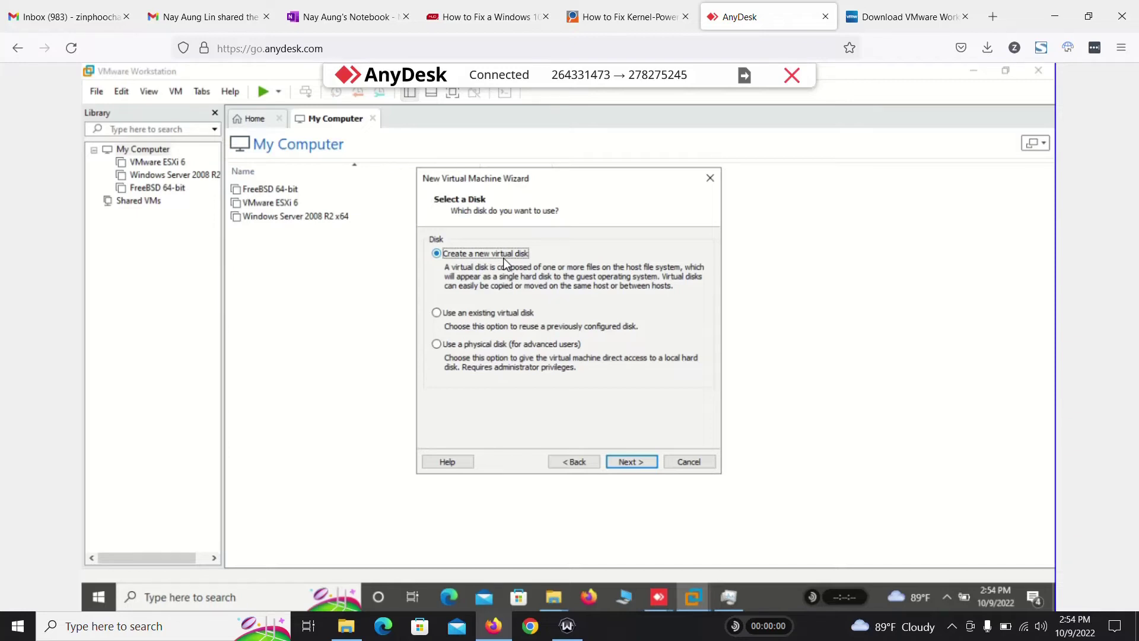
Step: Keep creating a new virtual disk and move into the 20.0 GB Maximum disk size field
{"action": "left_click", "coordinate": [632, 462]}
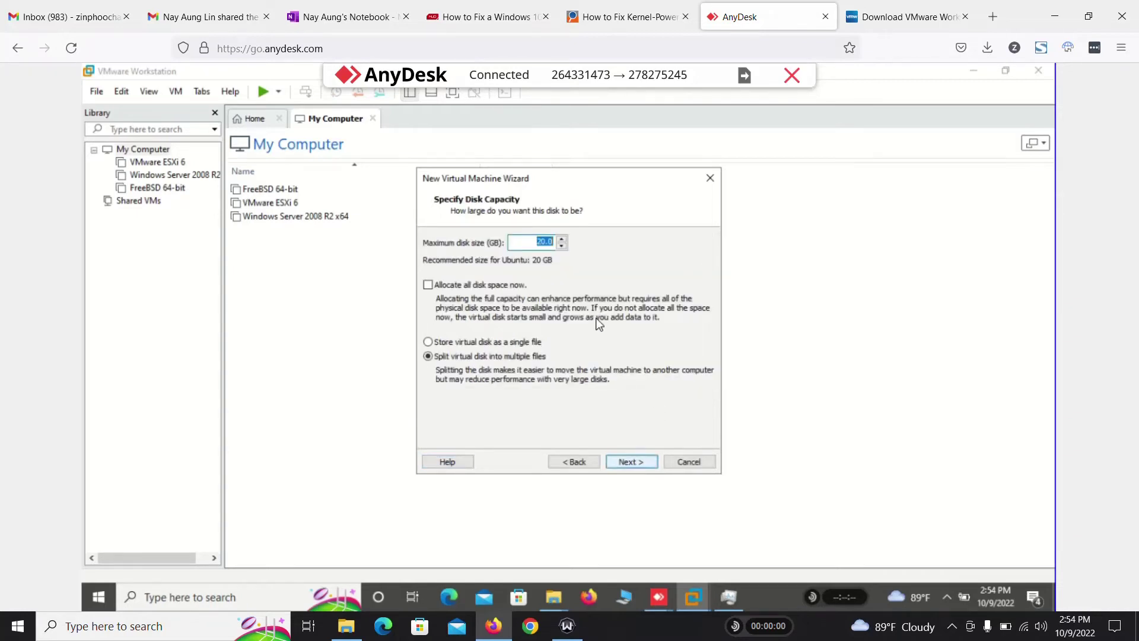
{"action": "left_click", "coordinate": [539, 245]}
{"action": "left_click", "coordinate": [537, 242]}
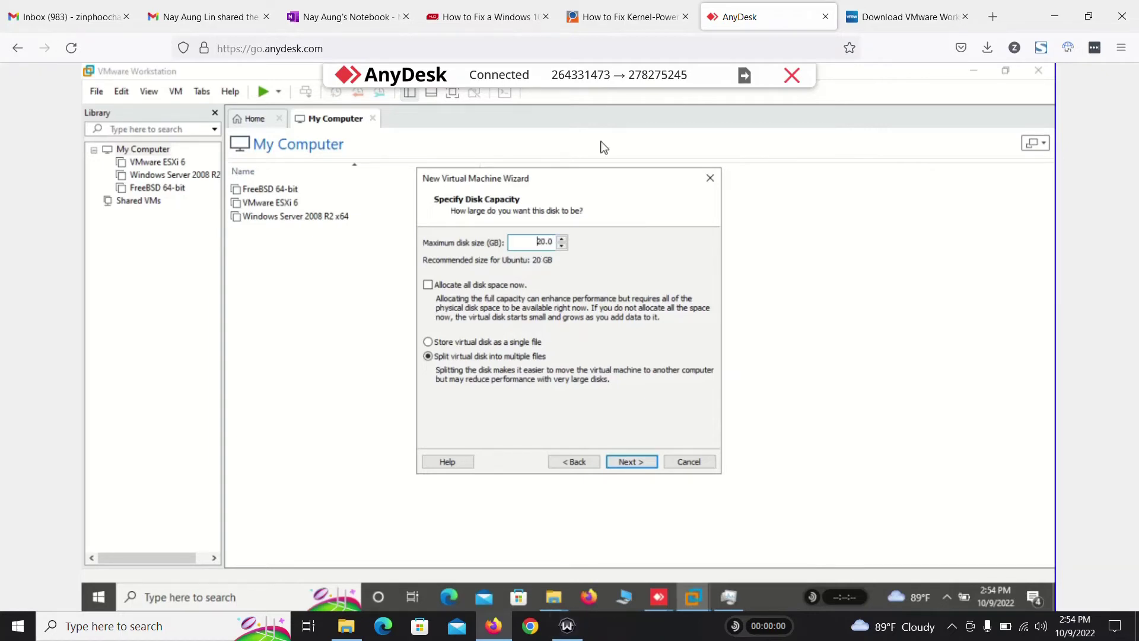
Step: In OneNote, handwrite 20 above the inner box and draw strokes and a squiggle inside it
{"action": "left_click", "coordinate": [347, 16]}
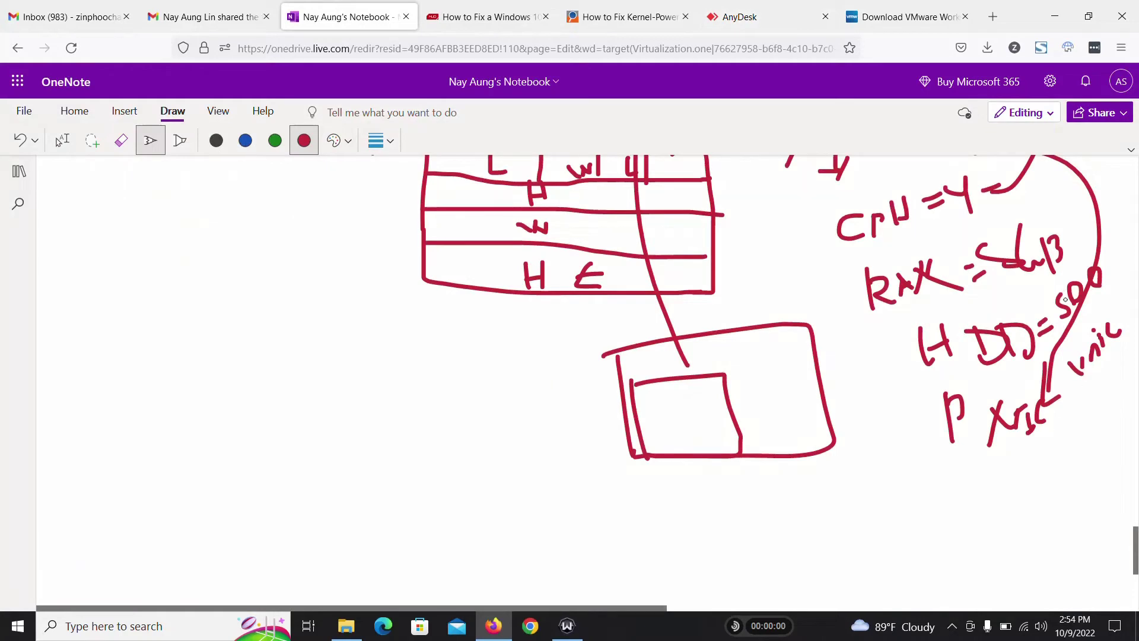
{"action": "scroll", "coordinate": [867, 359], "scroll_direction": "up", "scroll_amount": 2}
{"action": "scroll", "coordinate": [867, 358], "scroll_direction": "down", "scroll_amount": 2}
{"action": "mouse_move", "coordinate": [706, 358]}
{"action": "left_mouse_down"}
{"action": "mouse_move", "coordinate": [731, 370]}
{"action": "mouse_move", "coordinate": [736, 353]}
{"action": "left_mouse_up"}
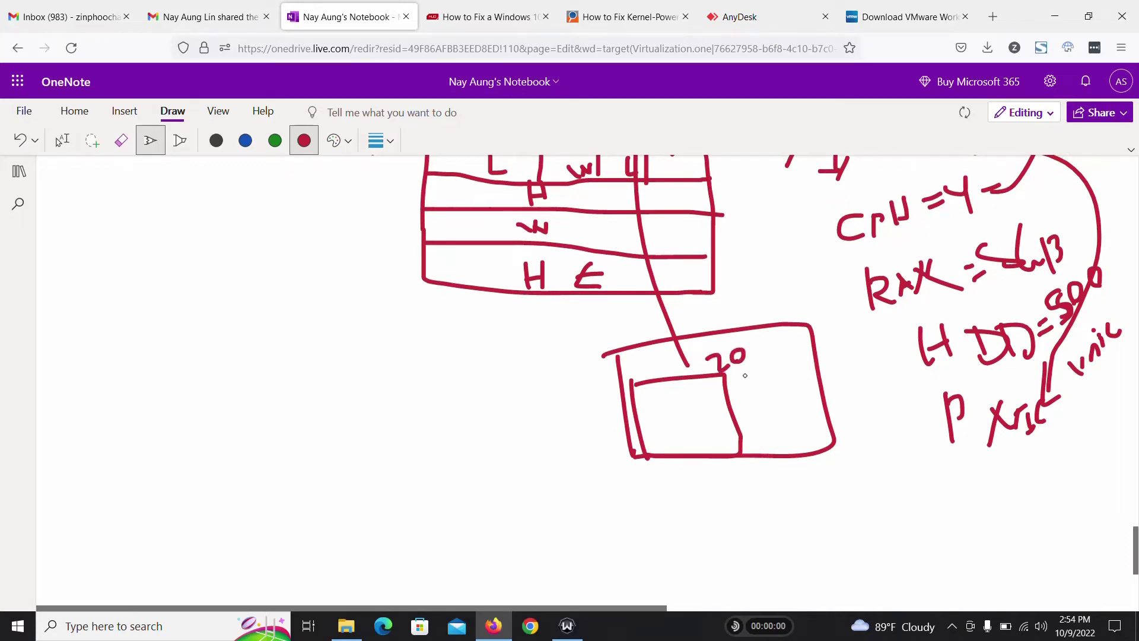
{"action": "scroll", "coordinate": [739, 370], "scroll_direction": "up", "scroll_amount": 4}
{"action": "scroll", "coordinate": [738, 370], "scroll_direction": "up", "scroll_amount": 4}
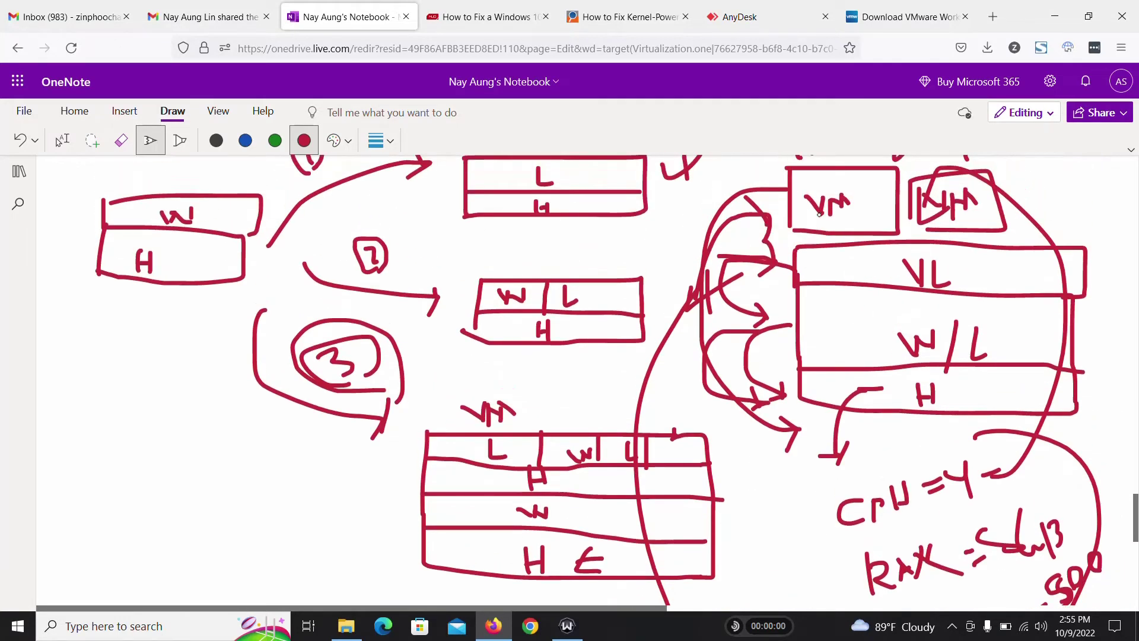
{"action": "scroll", "coordinate": [819, 212], "scroll_direction": "down", "scroll_amount": 4}
{"action": "mouse_move", "coordinate": [640, 511]}
{"action": "left_mouse_down"}
{"action": "mouse_move", "coordinate": [638, 564]}
{"action": "mouse_move", "coordinate": [719, 529]}
{"action": "mouse_move", "coordinate": [739, 571]}
{"action": "mouse_move", "coordinate": [637, 565]}
{"action": "left_mouse_up"}
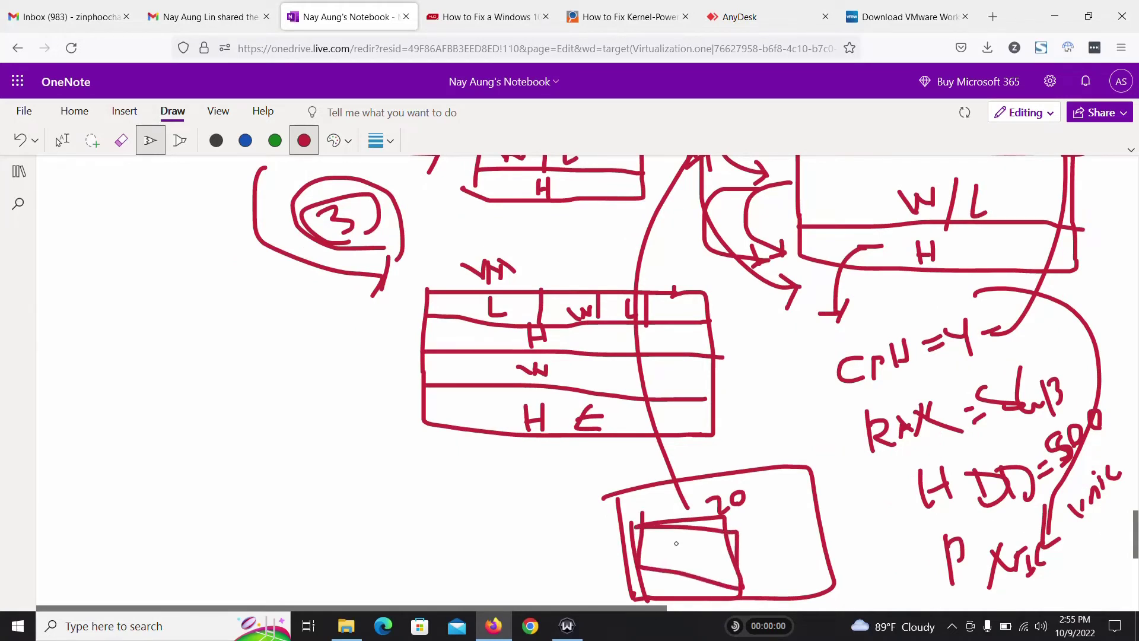
{"action": "mouse_move", "coordinate": [673, 520]}
{"action": "left_mouse_down"}
{"action": "mouse_move", "coordinate": [679, 537]}
{"action": "mouse_move", "coordinate": [689, 528]}
{"action": "left_mouse_up"}
{"action": "scroll", "coordinate": [838, 249], "scroll_direction": "up", "scroll_amount": 7}
{"action": "scroll", "coordinate": [838, 249], "scroll_direction": "up", "scroll_amount": 1}
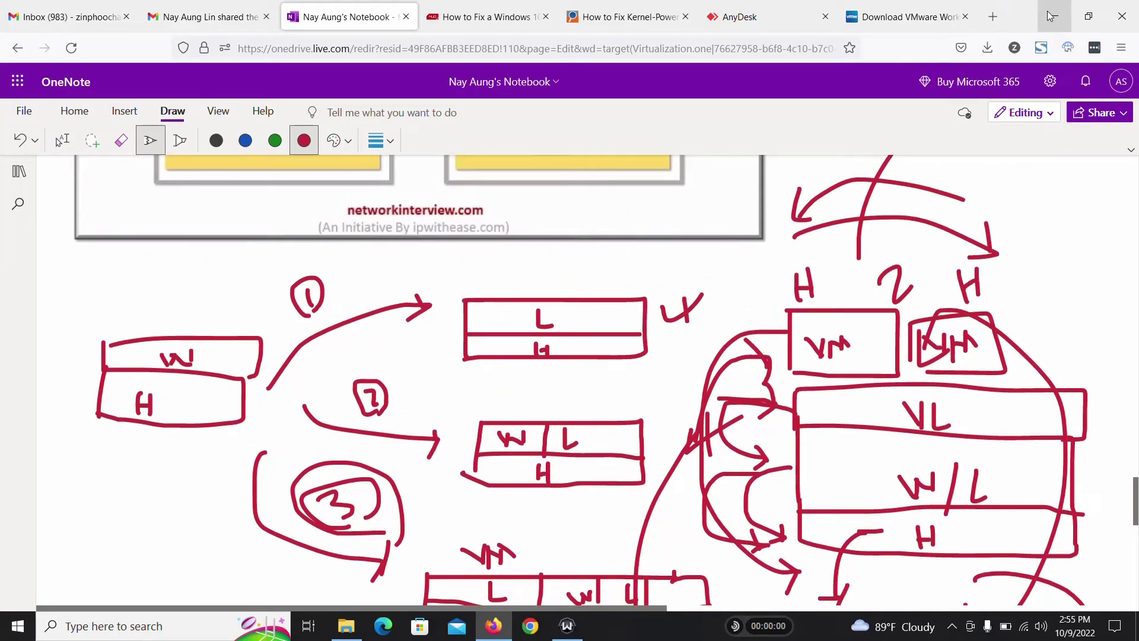
Step: Edit the Maximum disk size value in the VMware wizard to 20 GB
{"action": "left_click", "coordinate": [747, 17]}
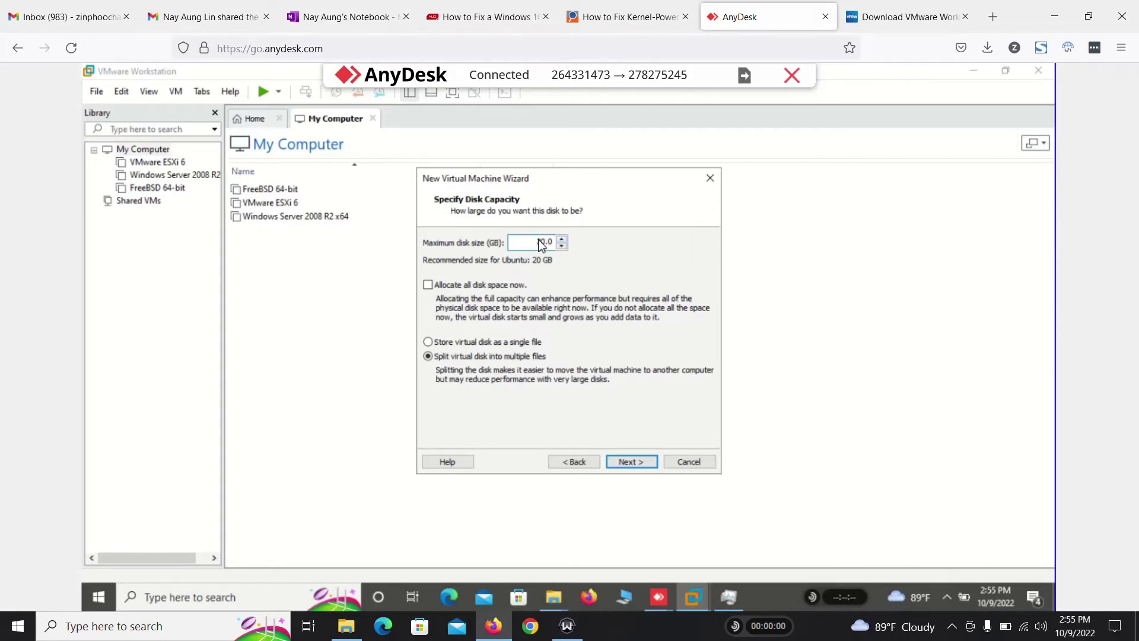
{"action": "left_click_drag", "start_coordinate": [537, 242], "coordinate": [558, 240]}
{"action": "type", "text": "40"}
{"action": "key", "text": "BackSpace"}
{"action": "double_click", "coordinate": [548, 243]}
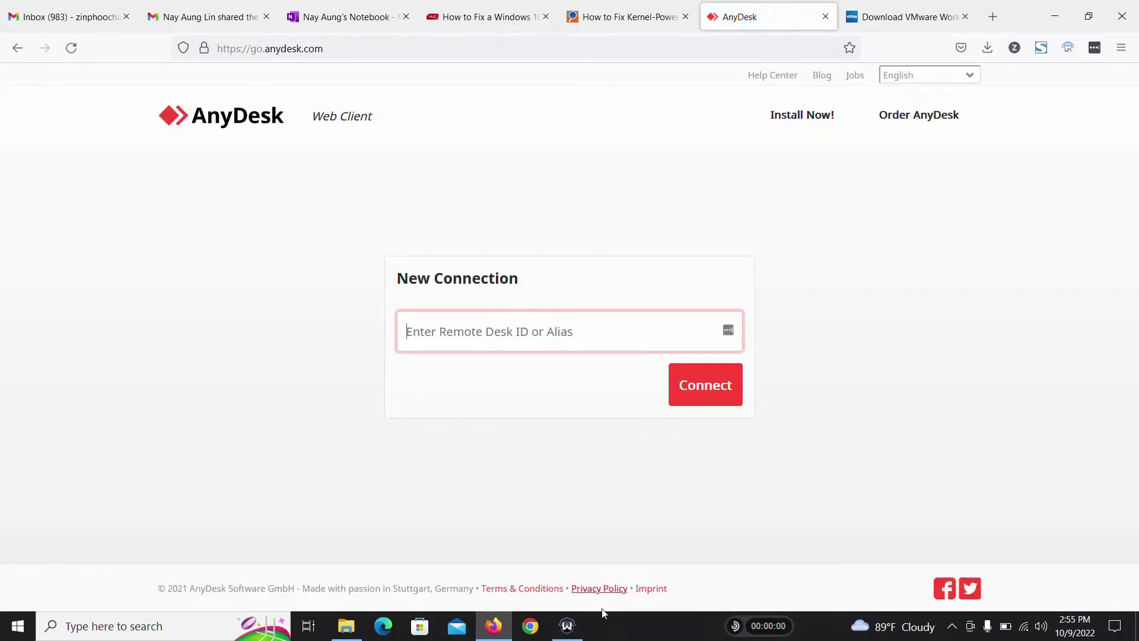
Step: Close the screen recorder's controls and dismiss its information message
{"action": "left_click", "coordinate": [952, 625]}
{"action": "left_click", "coordinate": [926, 596]}
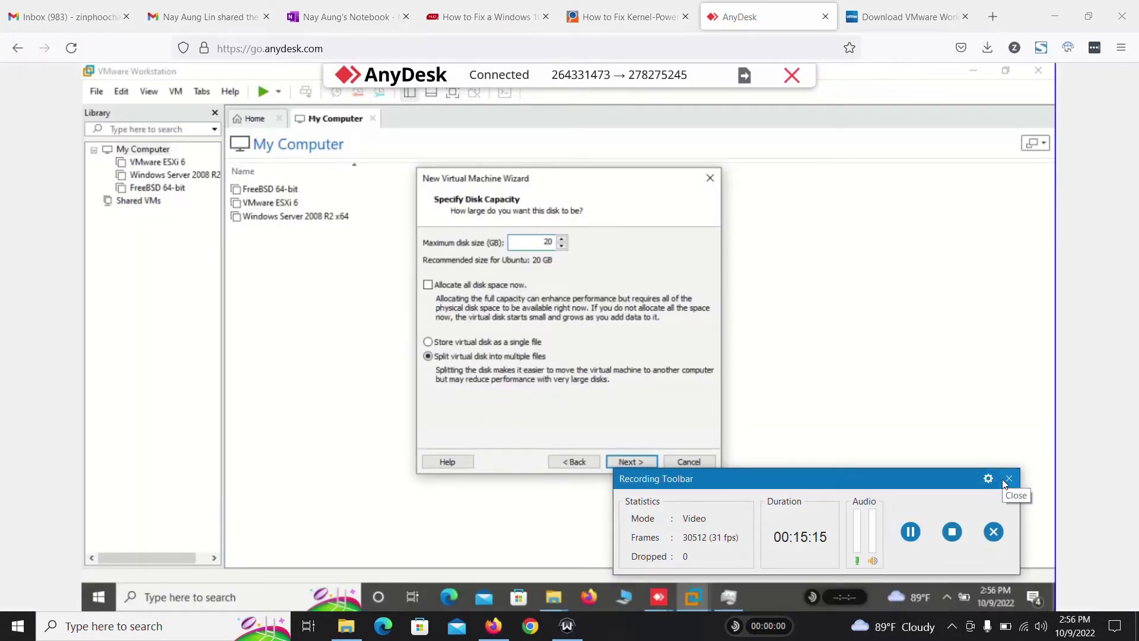
{"action": "left_click", "coordinate": [1006, 478]}
{"action": "left_click", "coordinate": [789, 555]}
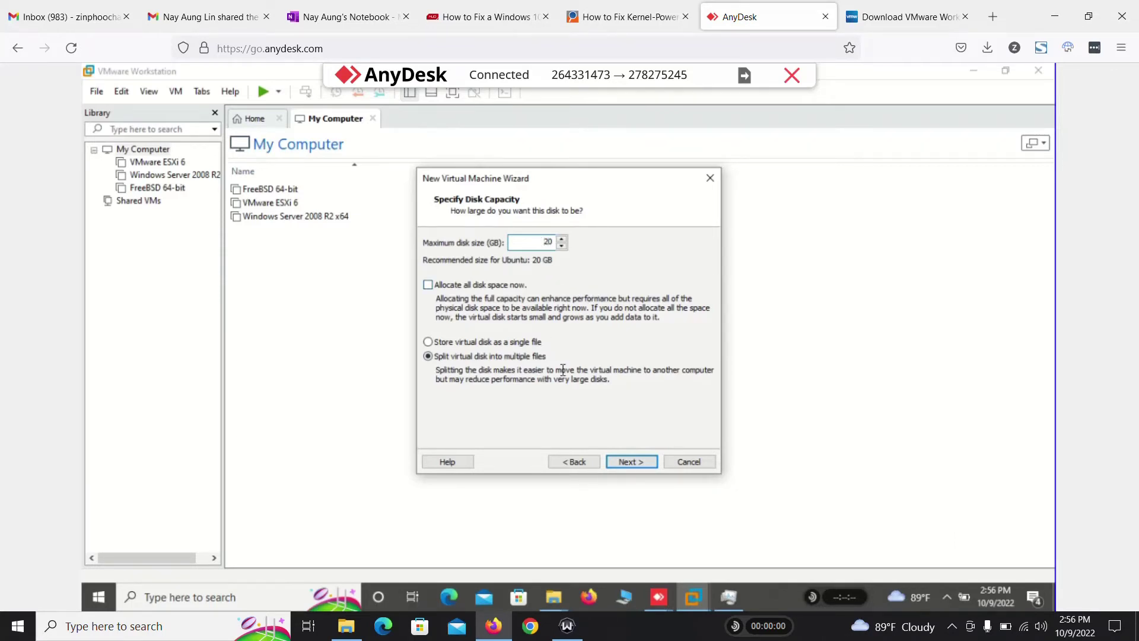
Step: Accept 20 GB, save the disk file as E:\Ubuntu\Ubuntu.vmdk, and advance to the summary
{"action": "left_click", "coordinate": [638, 459]}
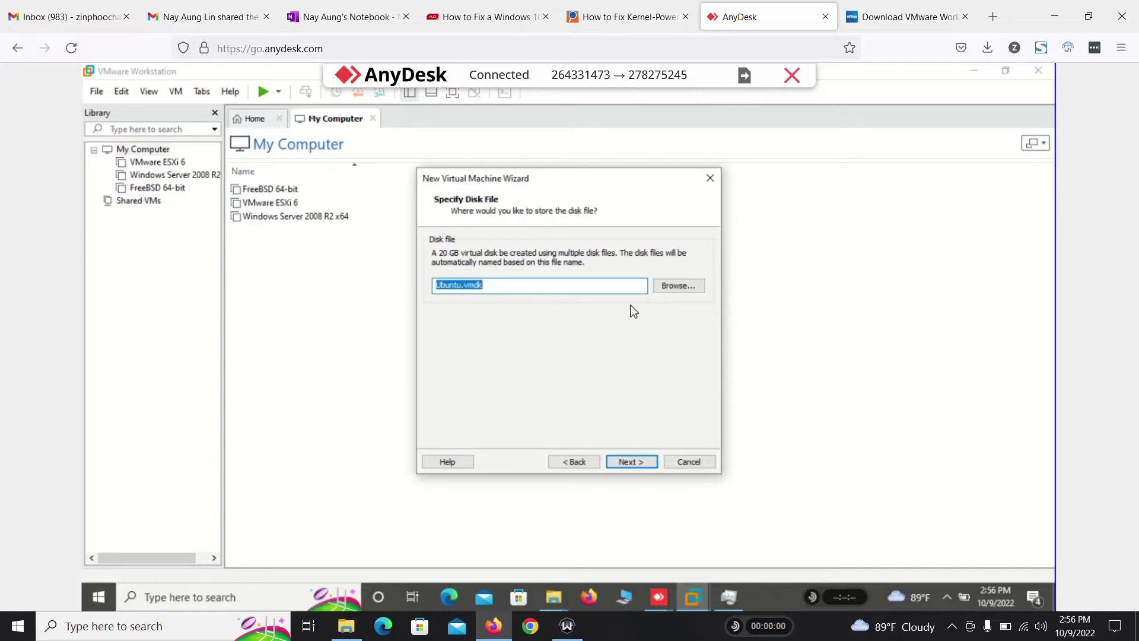
{"action": "left_click", "coordinate": [681, 286]}
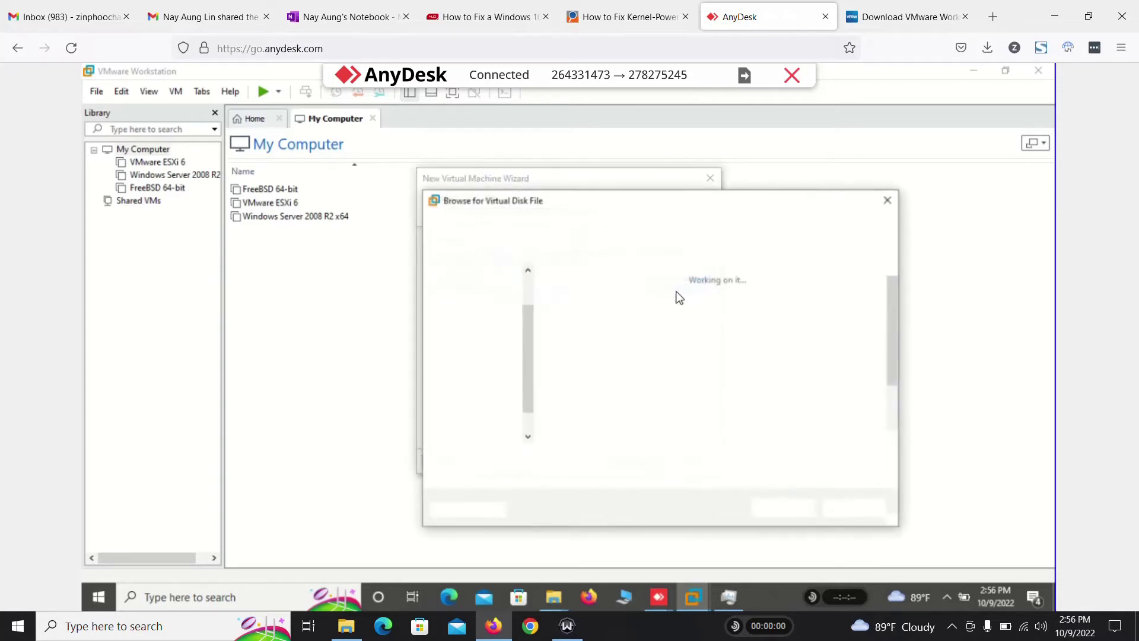
{"action": "scroll", "coordinate": [668, 371], "scroll_direction": "down", "scroll_amount": 2}
{"action": "double_click", "coordinate": [831, 329]}
{"action": "left_click", "coordinate": [796, 512]}
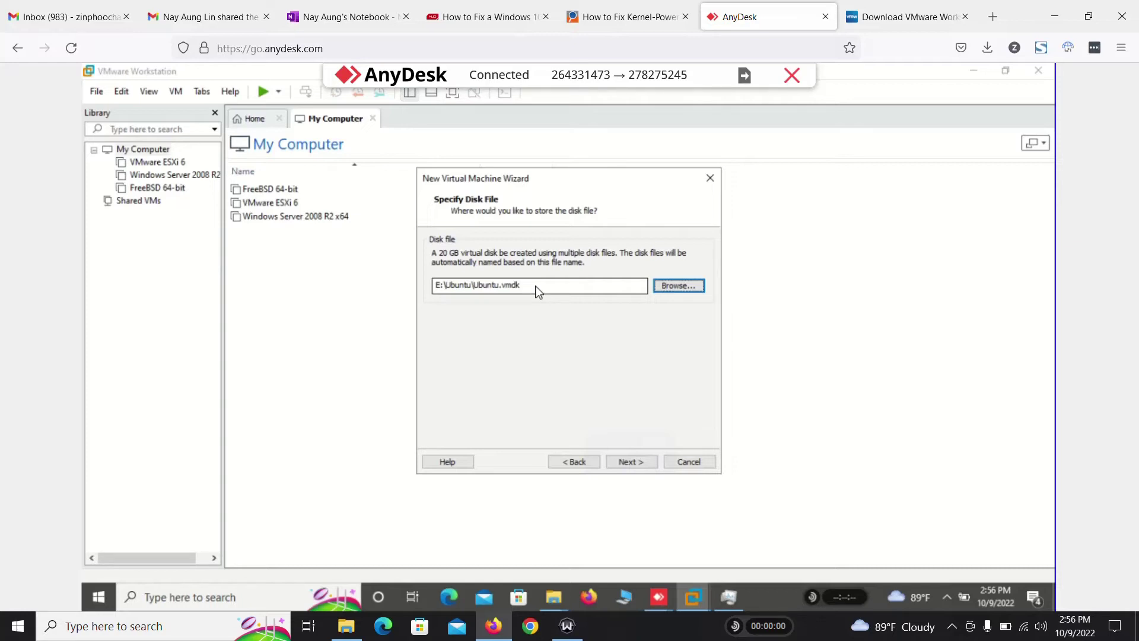
{"action": "left_click", "coordinate": [632, 464]}
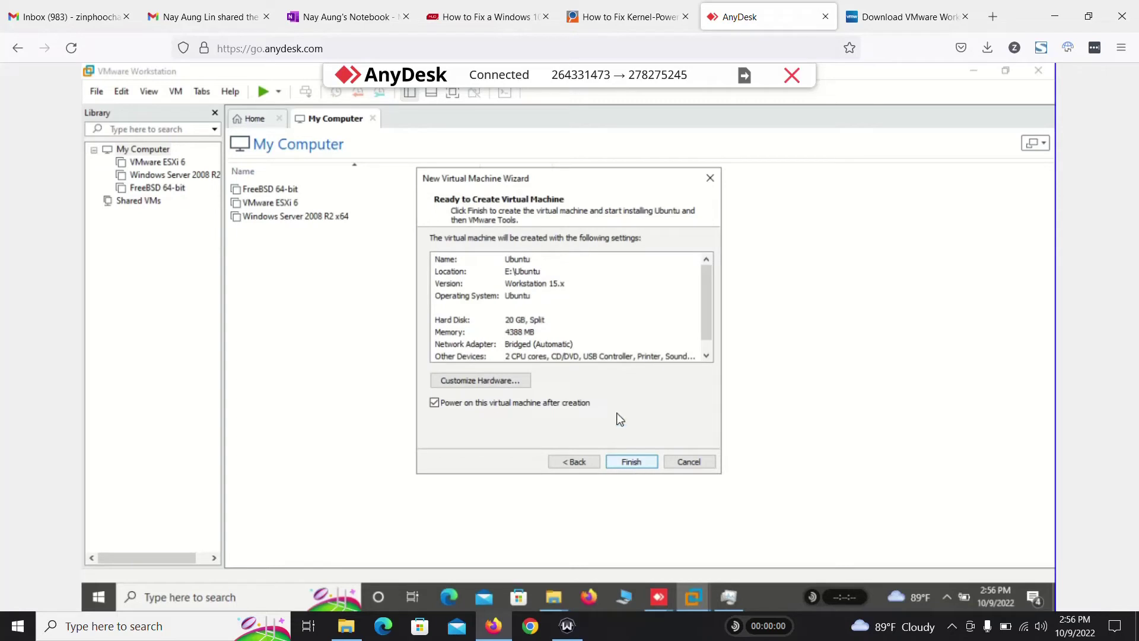
Step: Review the summary's Name, Location, Version, Operating System and Hard Disk entries
{"action": "left_click_drag", "start_coordinate": [708, 312], "coordinate": [531, 267]}
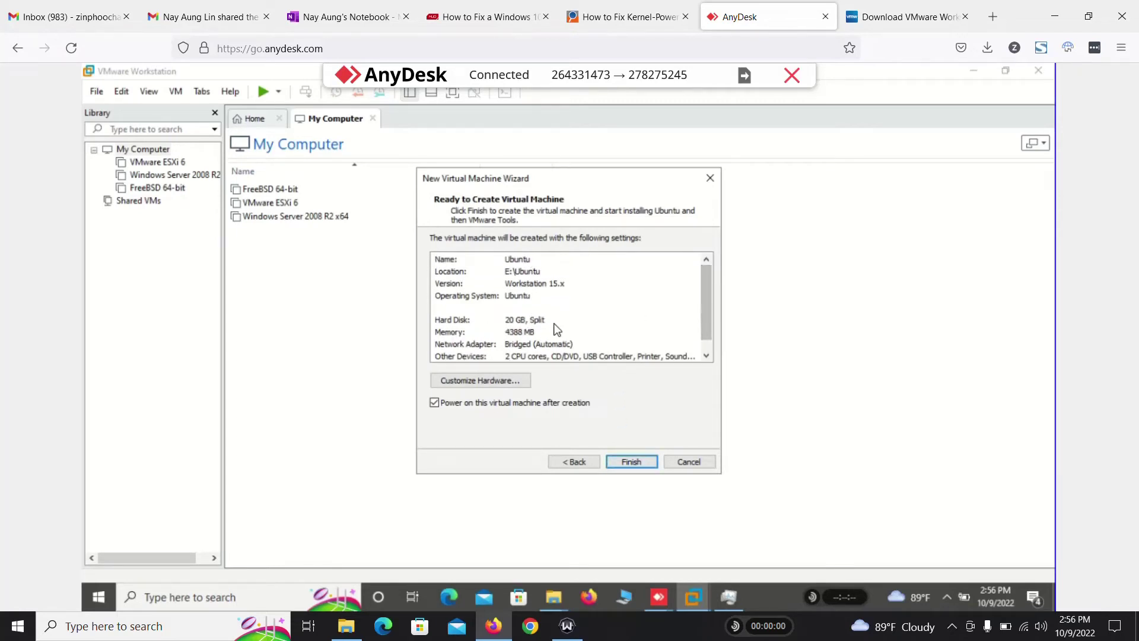
{"action": "left_click", "coordinate": [525, 261]}
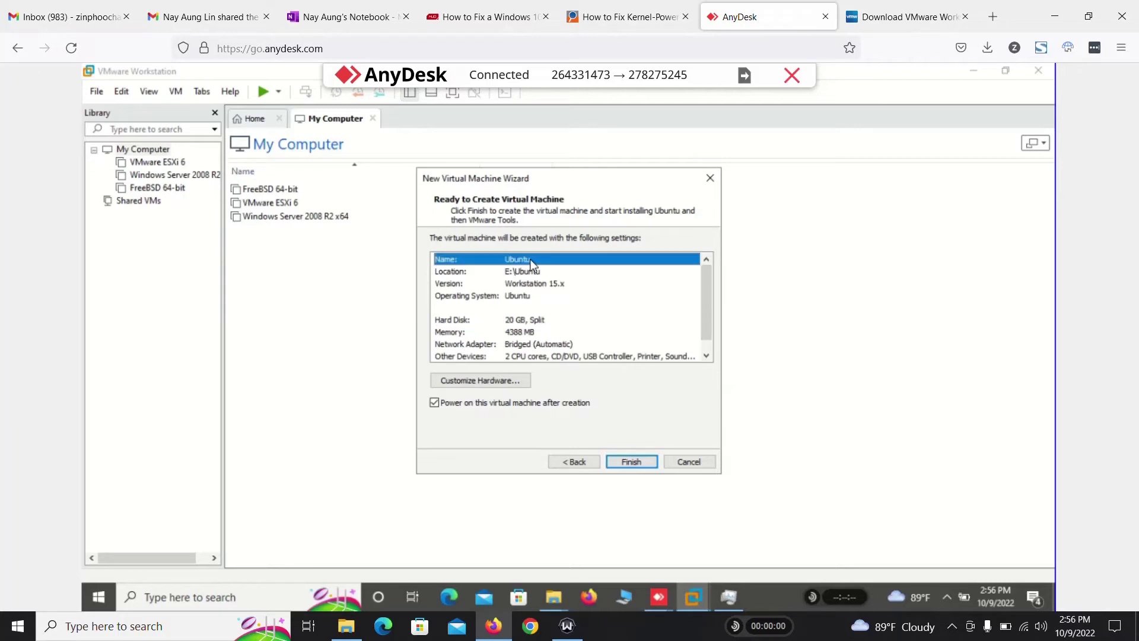
{"action": "left_click", "coordinate": [532, 274]}
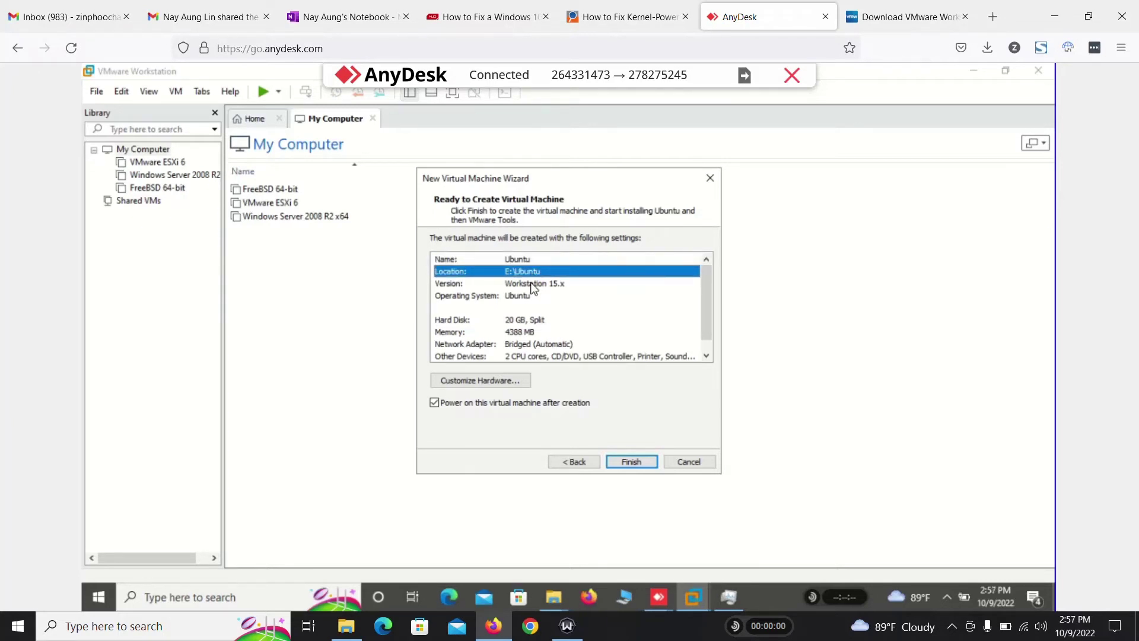
{"action": "left_click", "coordinate": [532, 285]}
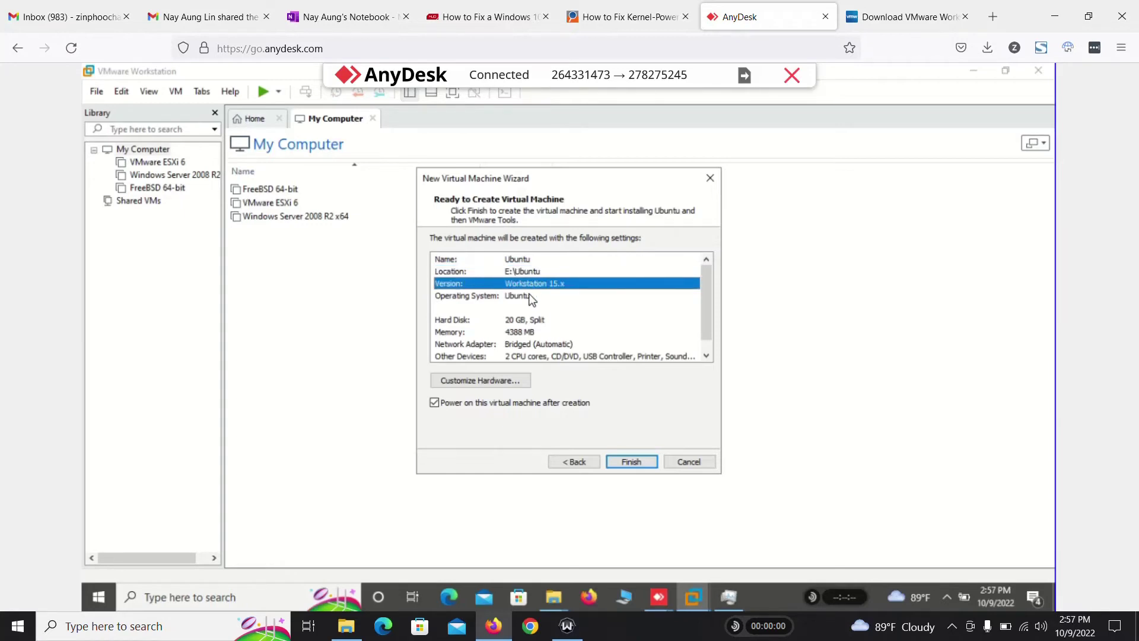
{"action": "left_click", "coordinate": [532, 298]}
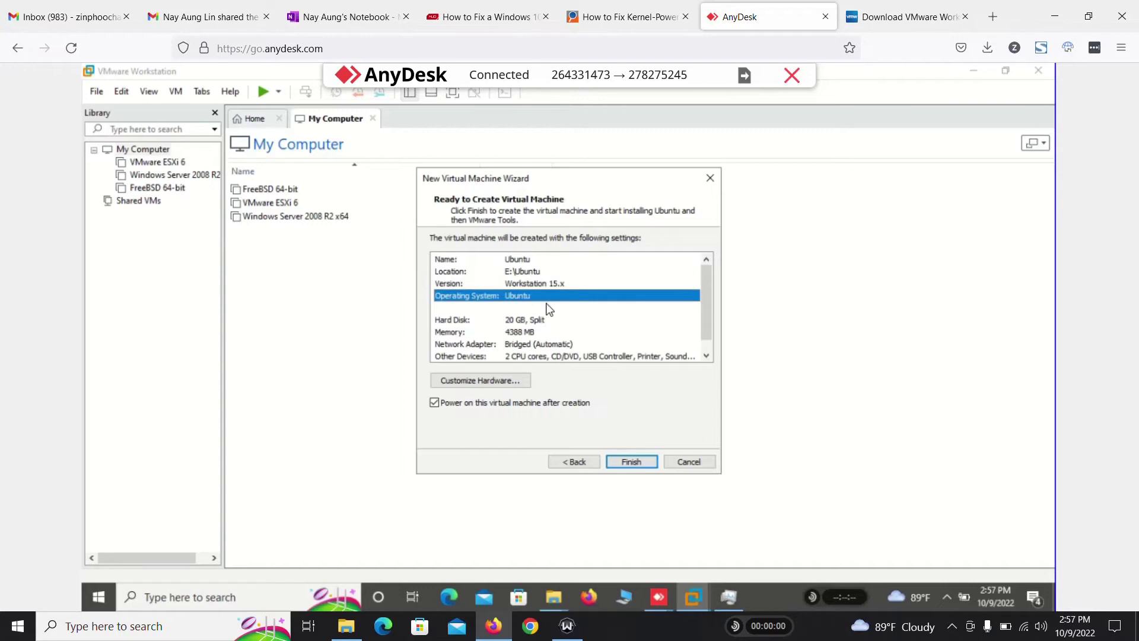
{"action": "left_click", "coordinate": [547, 322]}
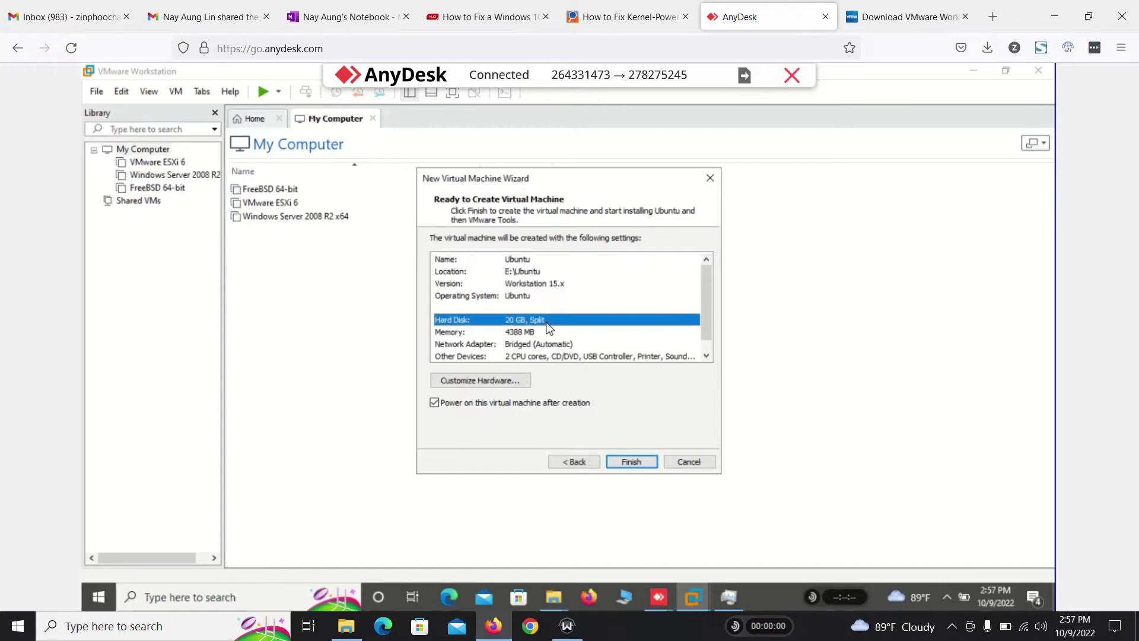
Step: Check the 4388 MB memory and bridged network entries, then Finish creating the Ubuntu VM
{"action": "scroll", "coordinate": [547, 322], "scroll_direction": "down", "scroll_amount": 1}
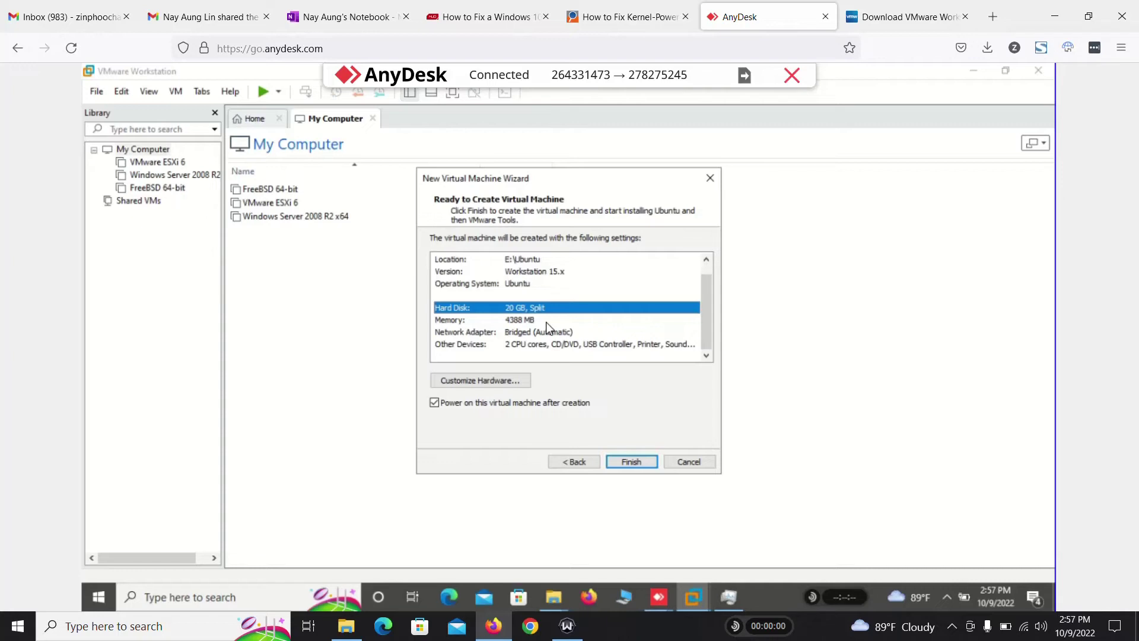
{"action": "left_click", "coordinate": [543, 320]}
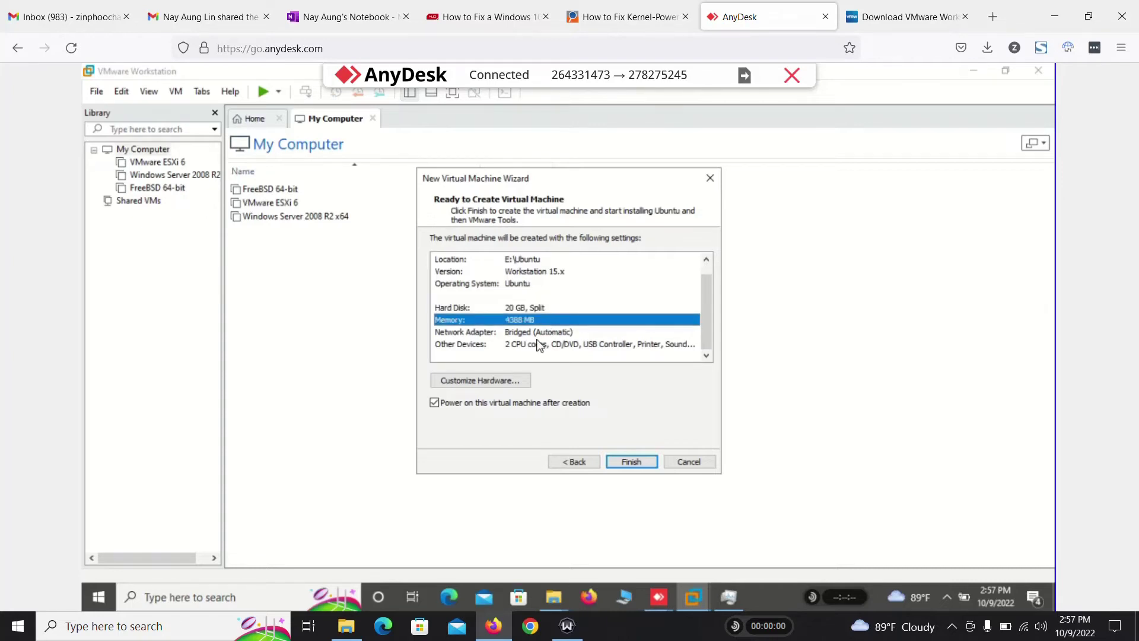
{"action": "left_click", "coordinate": [538, 337]}
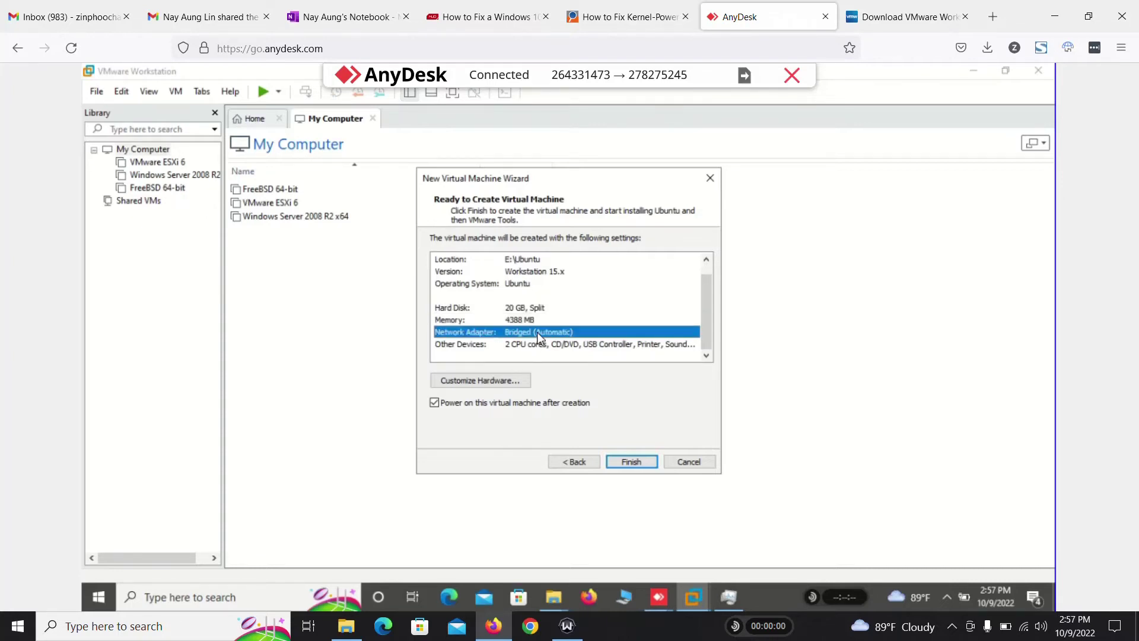
{"action": "left_click", "coordinate": [536, 342]}
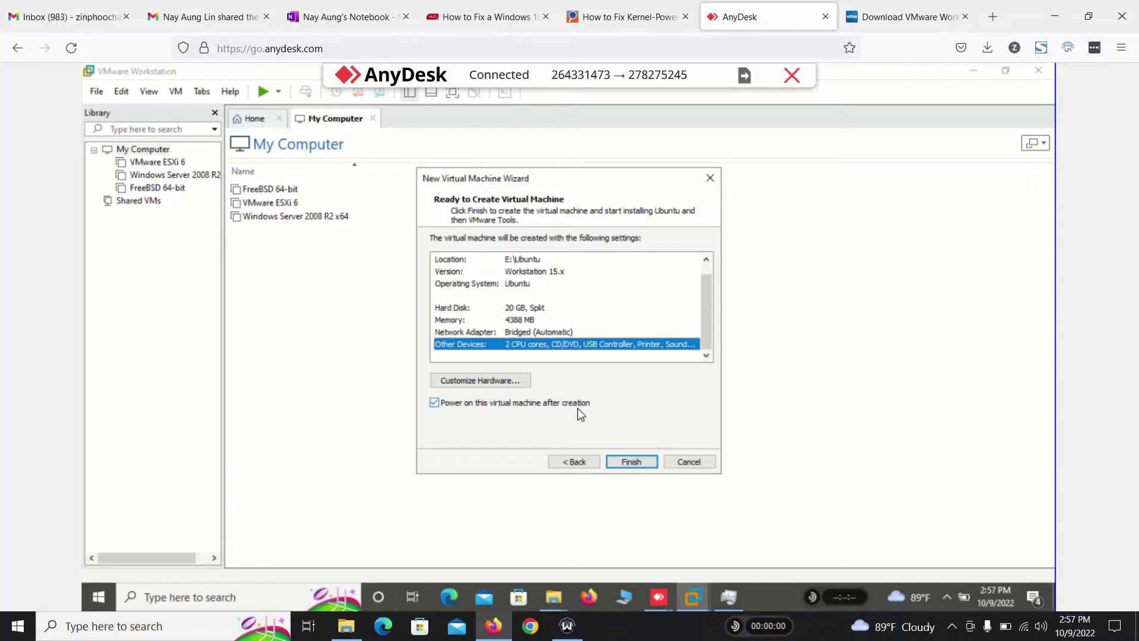
{"action": "left_click", "coordinate": [633, 467]}
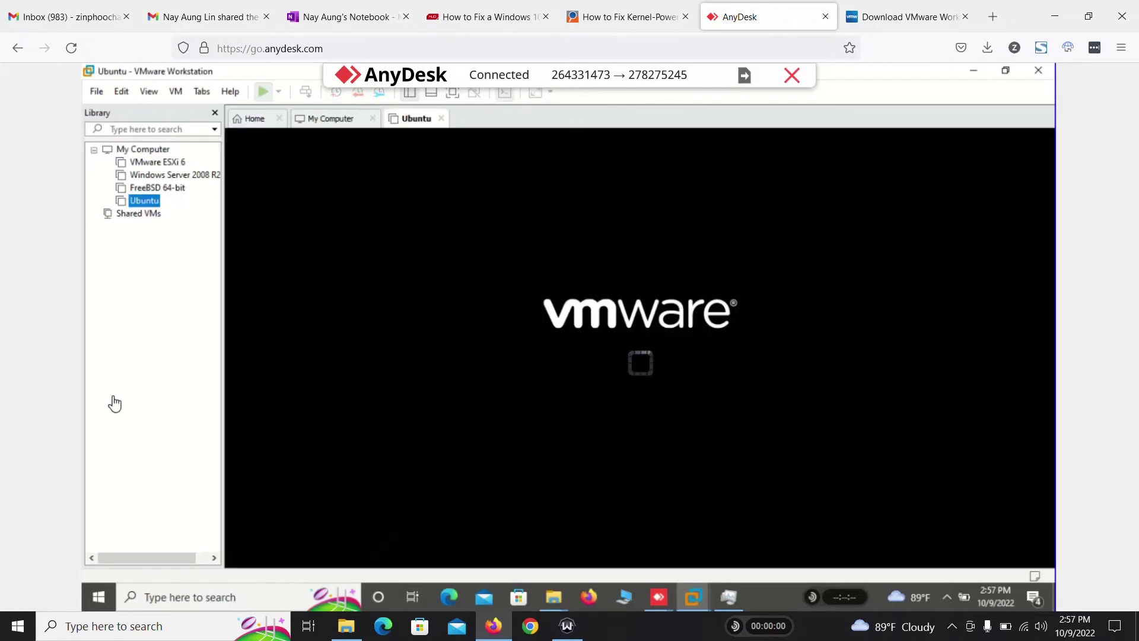
Step: Close the My Computer tab and focus the Ubuntu VM console while Easy Install runs
{"action": "left_click", "coordinate": [368, 118]}
{"action": "left_click", "coordinate": [373, 120]}
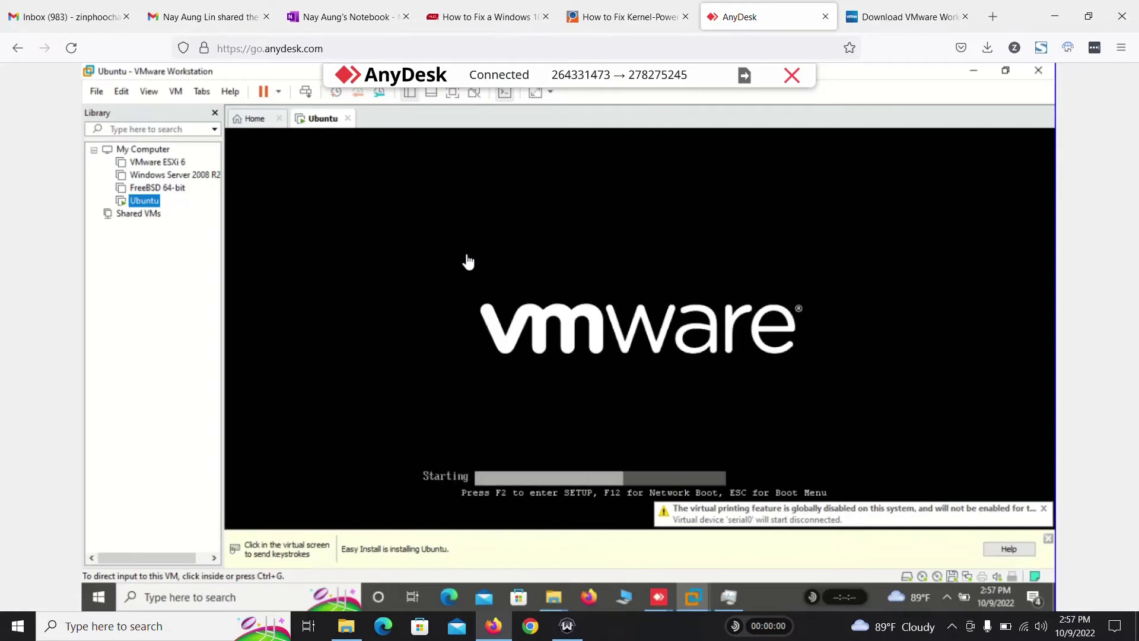
{"action": "left_click", "coordinate": [628, 288]}
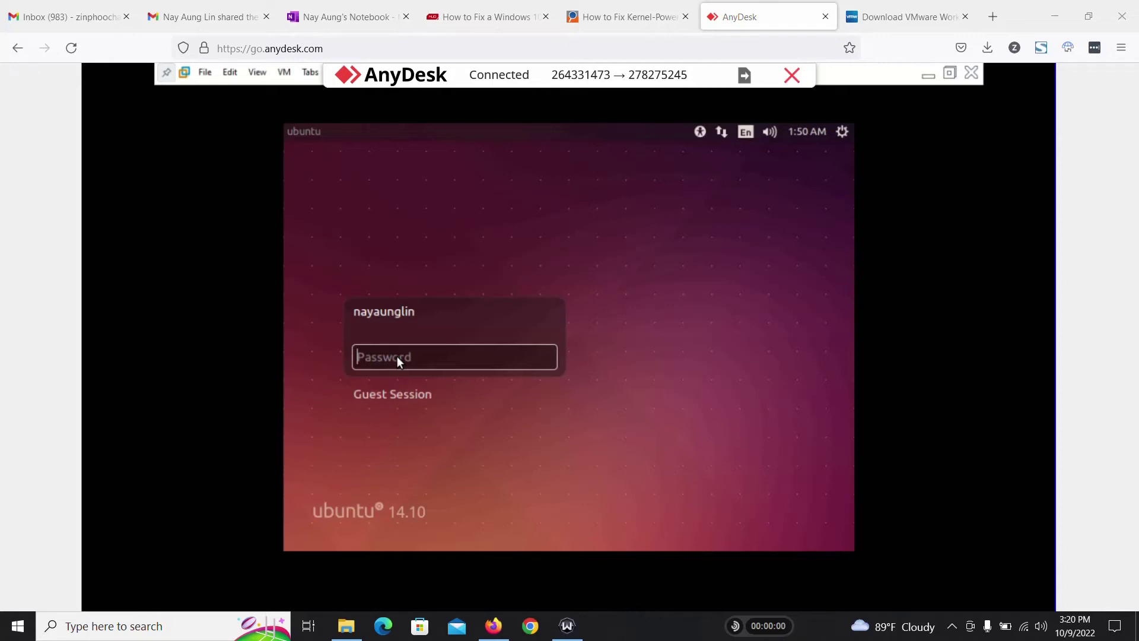
Step: Sign in to Ubuntu with the account password, correcting a mistyped attempt
{"action": "type", "text": "•••••"}
{"action": "key", "text": "BackSpace"}
{"action": "key", "text": "BackSpace"}
{"action": "key", "text": "BackSpace"}
{"action": "key", "text": "BackSpace"}
{"action": "key", "text": "BackSpace"}
{"action": "type", "text": "••••••••••"}
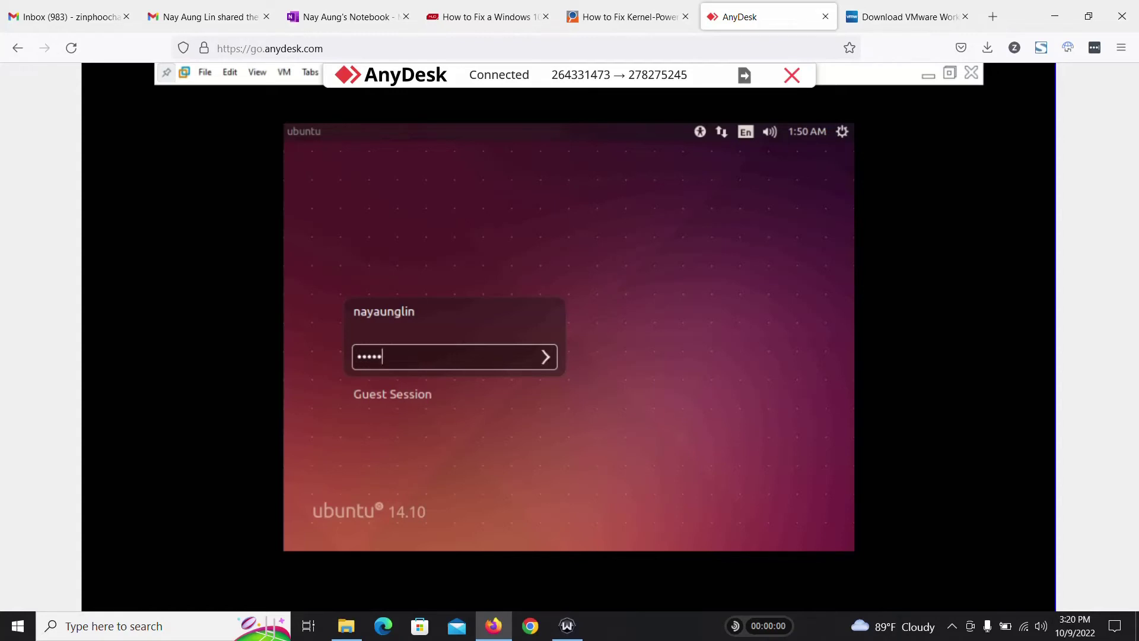
{"action": "key", "text": "Return"}
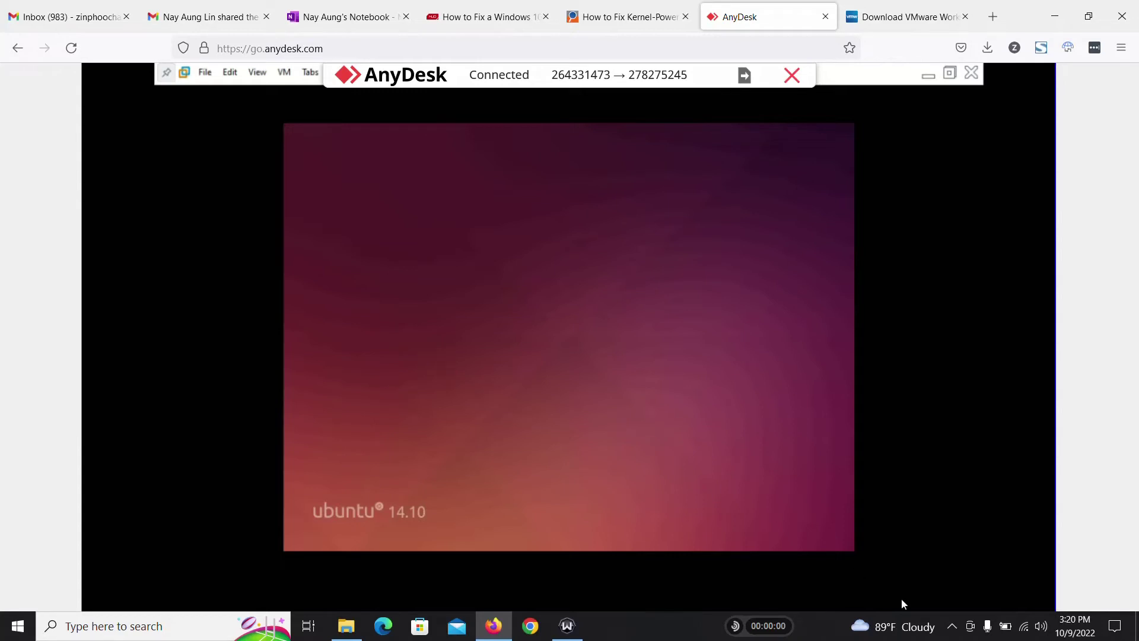
{"action": "left_click", "coordinate": [951, 626]}
Step: Dismiss the recorder toolbar and Ubuntu's keyboard shortcuts overlay, then minimize the VMware window
{"action": "left_click", "coordinate": [924, 596]}
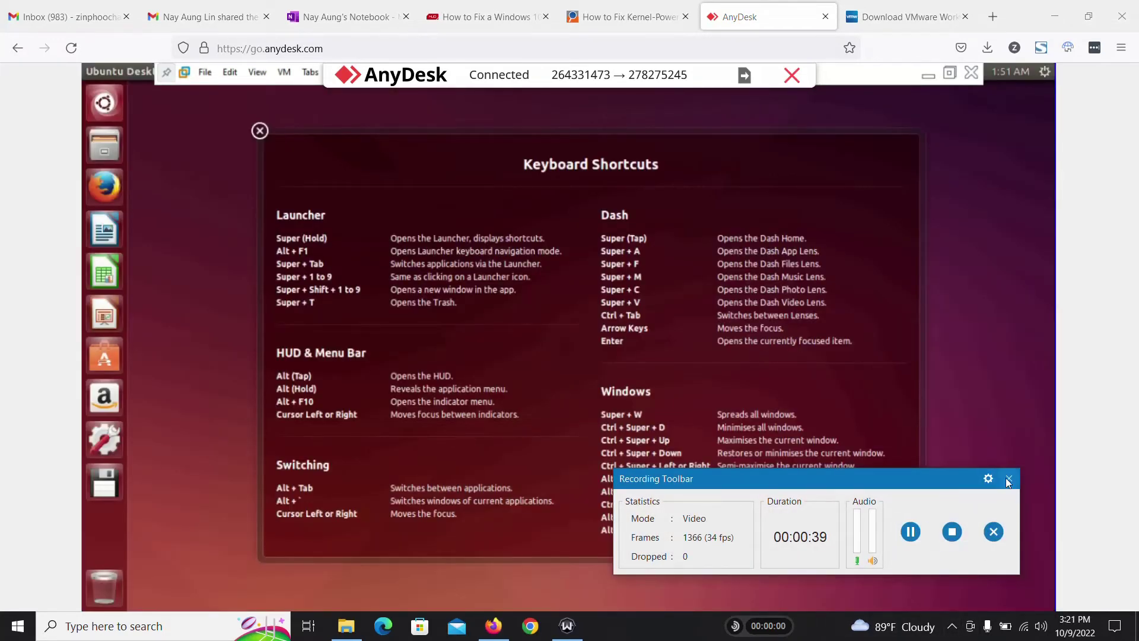
{"action": "left_click", "coordinate": [1008, 478]}
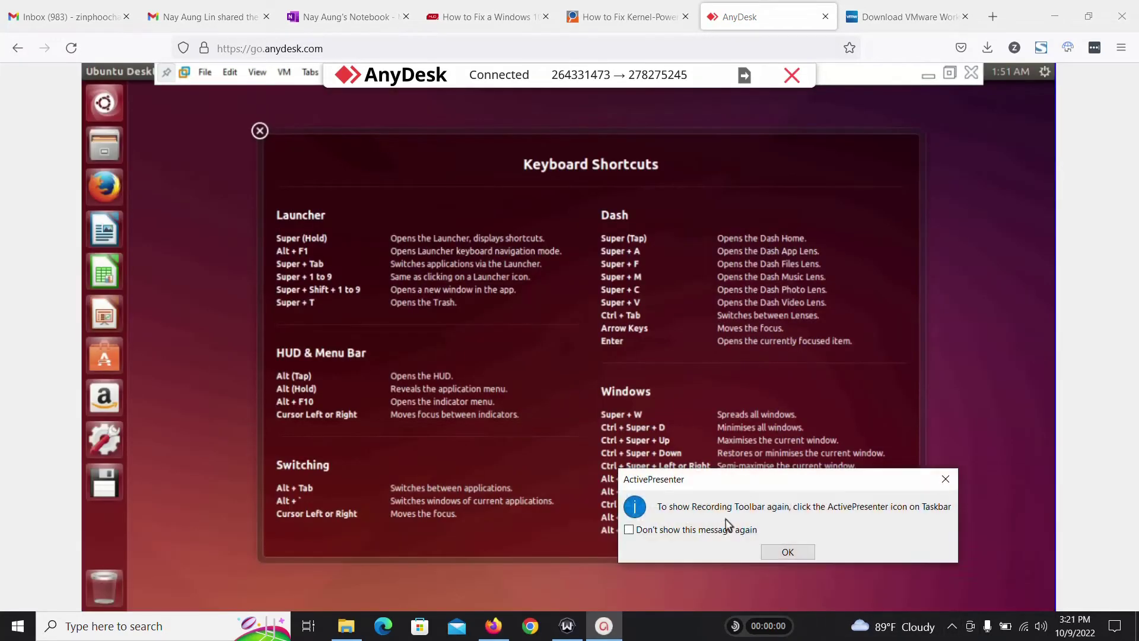
{"action": "left_click", "coordinate": [789, 551]}
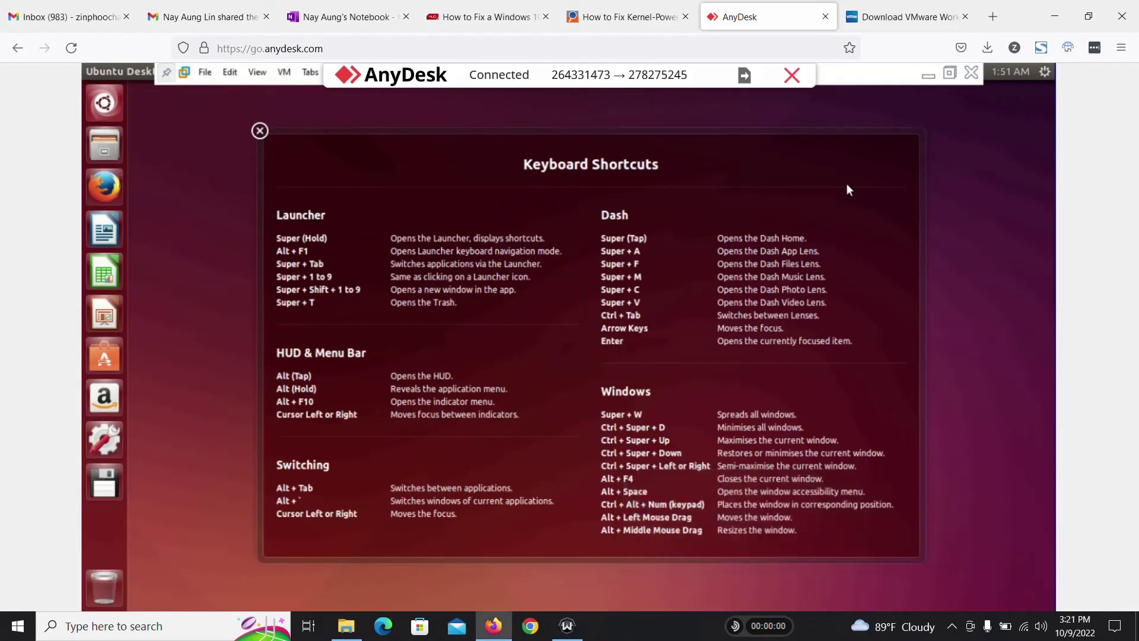
{"action": "left_click", "coordinate": [259, 132]}
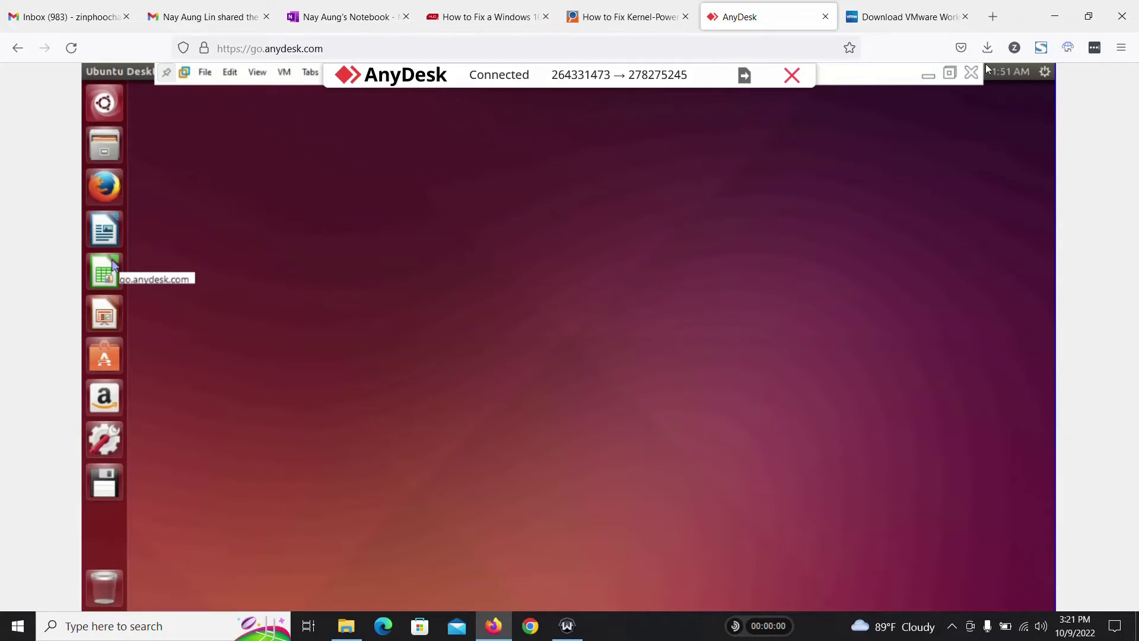
{"action": "left_click", "coordinate": [928, 77]}
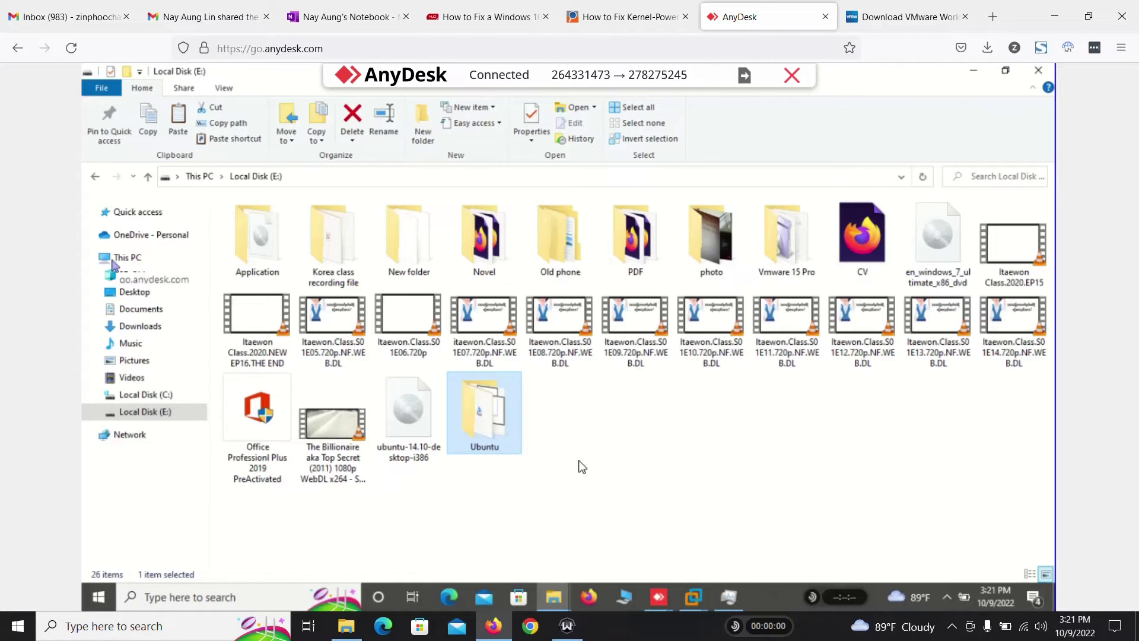
Step: Restore the Ubuntu VM window from its taskbar preview, minimize it, and restore it again
{"action": "mouse_move", "coordinate": [698, 603]}
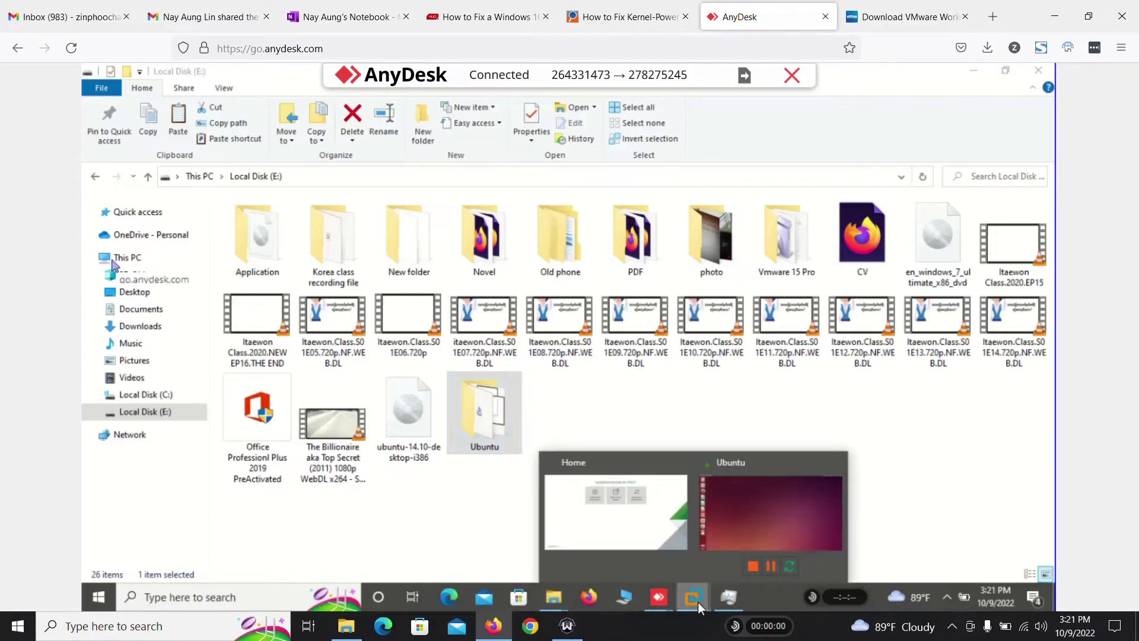
{"action": "left_click", "coordinate": [760, 520]}
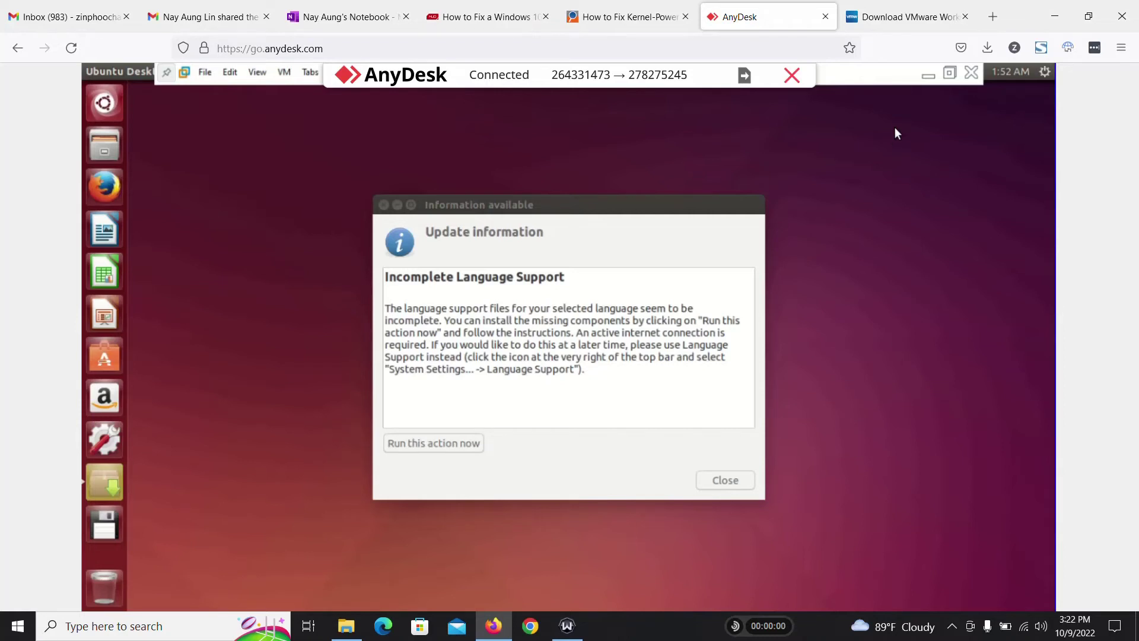
{"action": "left_click", "coordinate": [928, 78]}
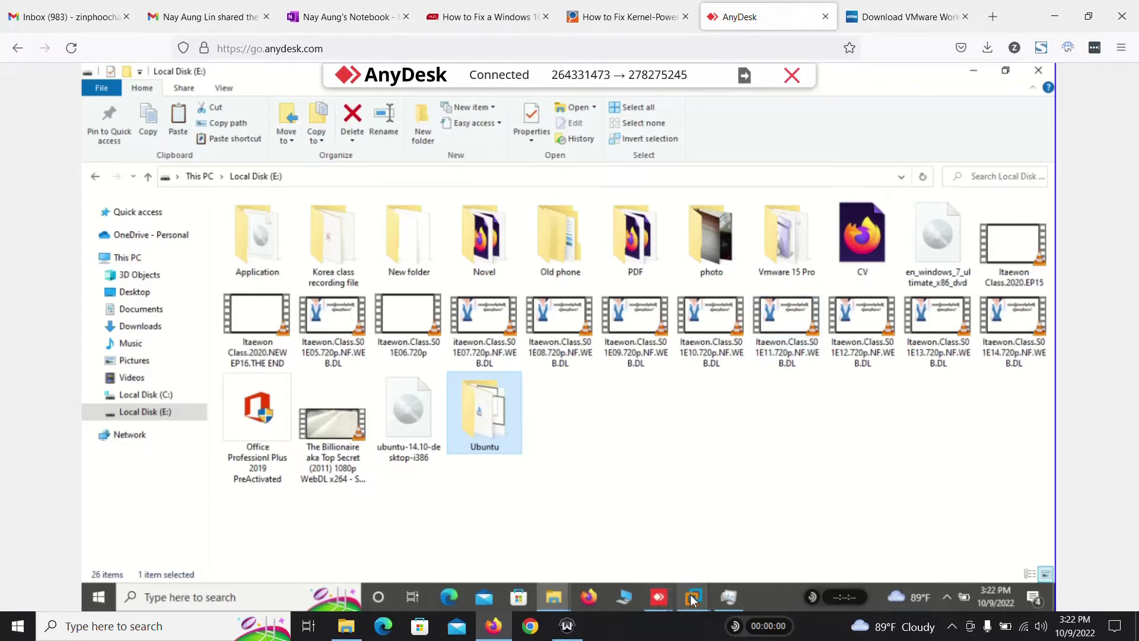
{"action": "mouse_move", "coordinate": [692, 599]}
{"action": "left_click", "coordinate": [803, 518]}
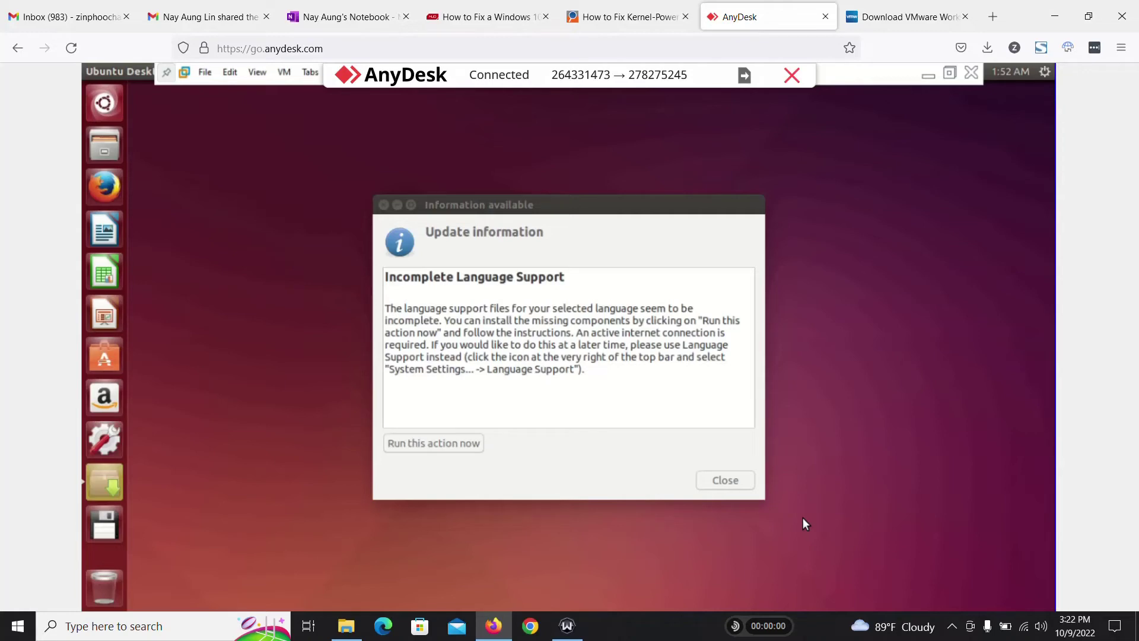
Step: In OneNote, draw a red arrow and loop around the VM box, then return to AnyDesk
{"action": "left_click", "coordinate": [310, 15]}
{"action": "scroll", "coordinate": [618, 343], "scroll_direction": "down", "scroll_amount": 3}
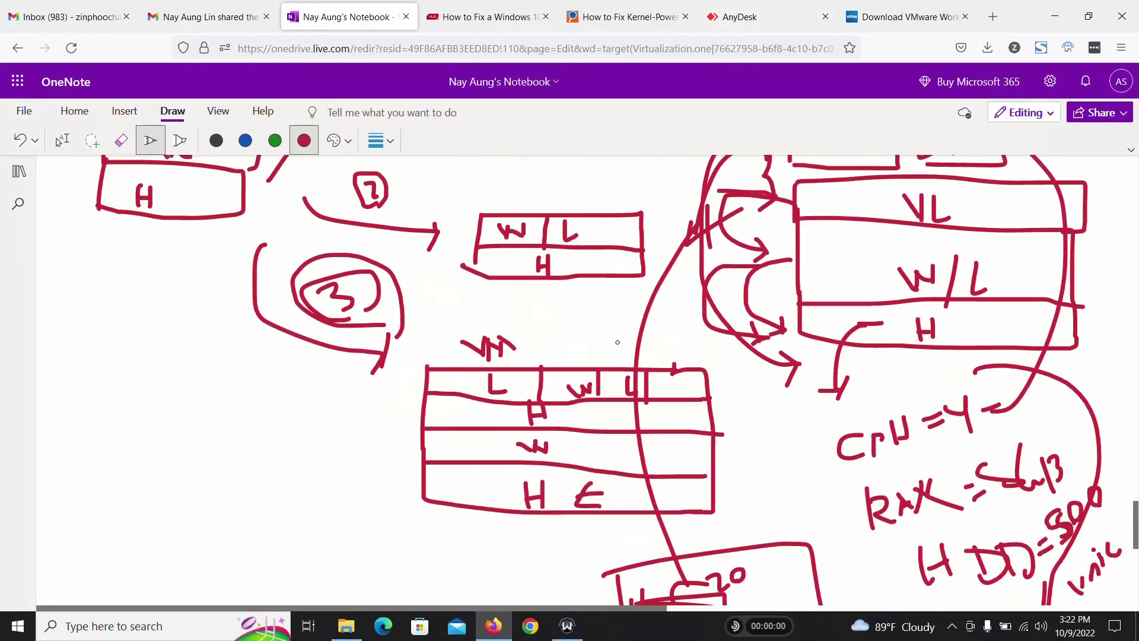
{"action": "scroll", "coordinate": [617, 342], "scroll_direction": "up", "scroll_amount": 2}
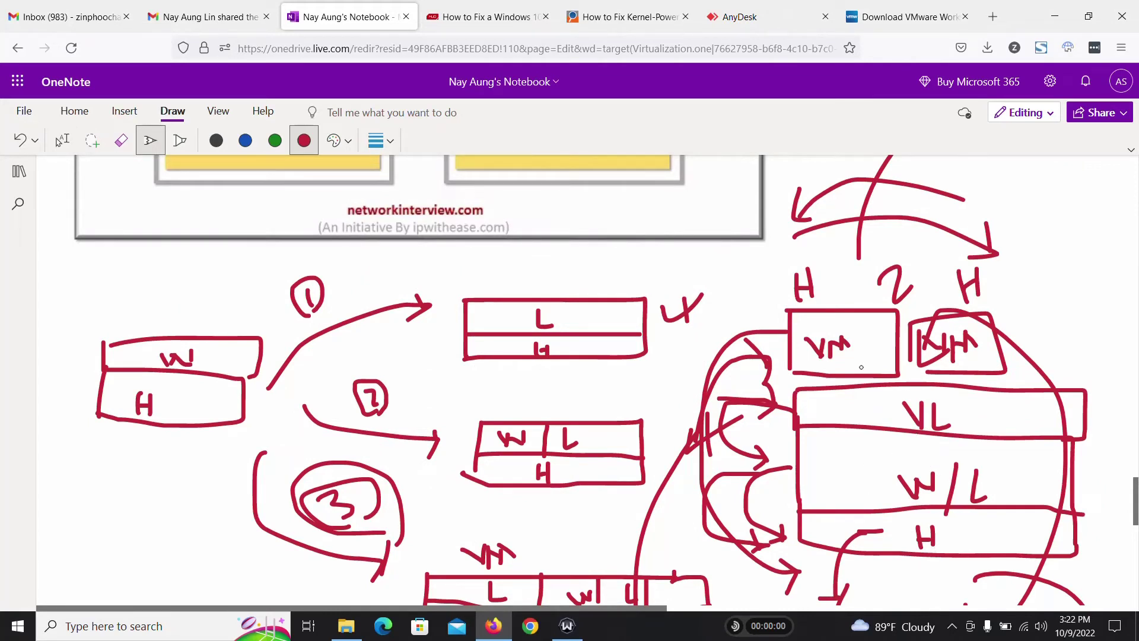
{"action": "mouse_move", "coordinate": [815, 327]}
{"action": "left_mouse_down"}
{"action": "mouse_move", "coordinate": [863, 363]}
{"action": "mouse_move", "coordinate": [867, 351]}
{"action": "mouse_move", "coordinate": [861, 367]}
{"action": "left_mouse_up"}
{"action": "mouse_move", "coordinate": [872, 362]}
{"action": "left_mouse_down"}
{"action": "mouse_move", "coordinate": [778, 373]}
{"action": "mouse_move", "coordinate": [863, 305]}
{"action": "mouse_move", "coordinate": [878, 381]}
{"action": "mouse_move", "coordinate": [859, 389]}
{"action": "left_mouse_up"}
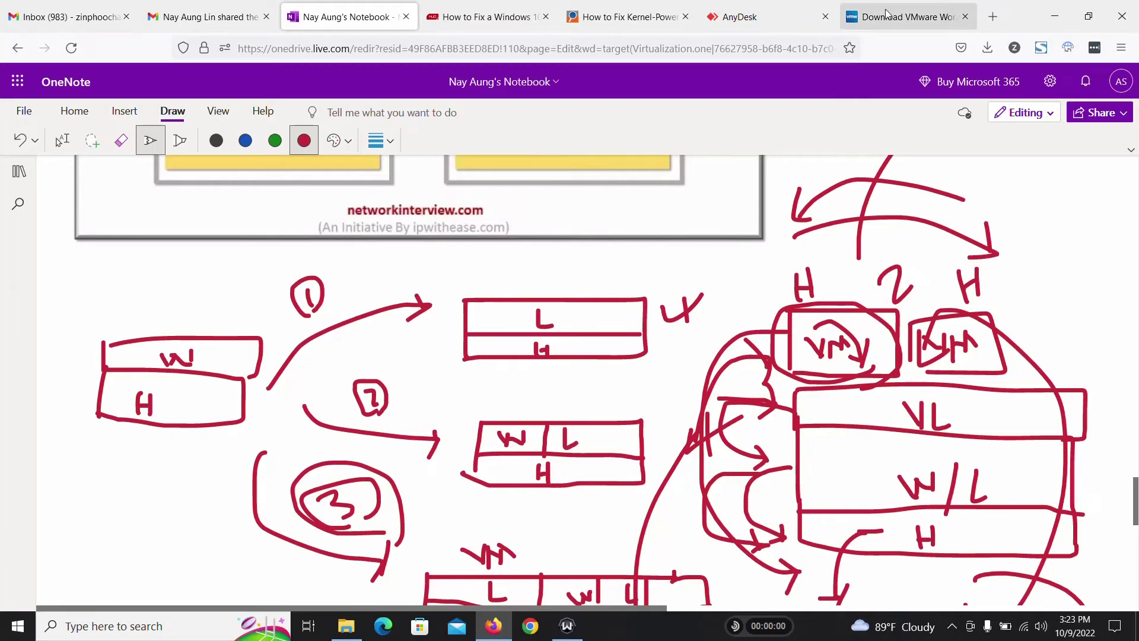
{"action": "left_click", "coordinate": [770, 7]}
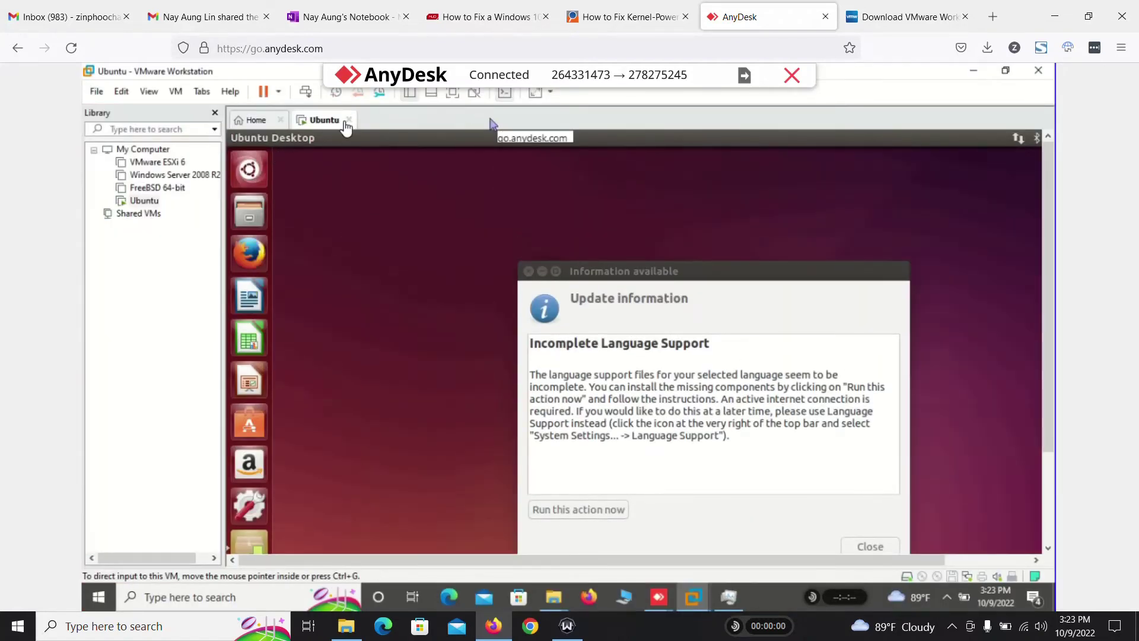
Step: Shut down the Ubuntu guest from its Power menu and confirm Power Off
{"action": "right_click", "coordinate": [146, 204]}
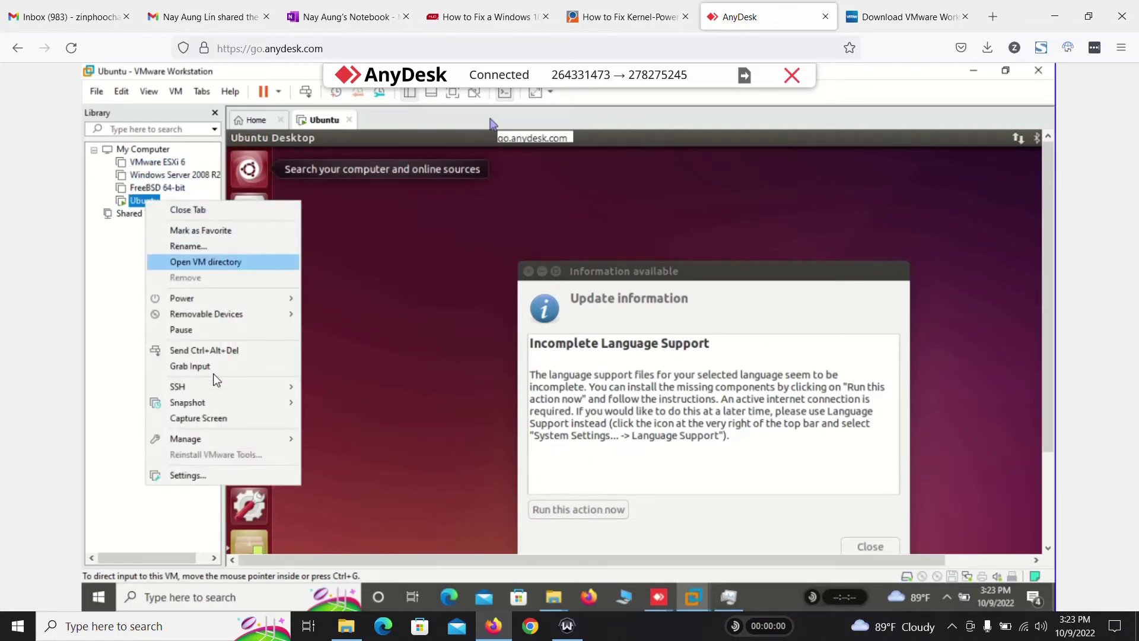
{"action": "mouse_move", "coordinate": [228, 296]}
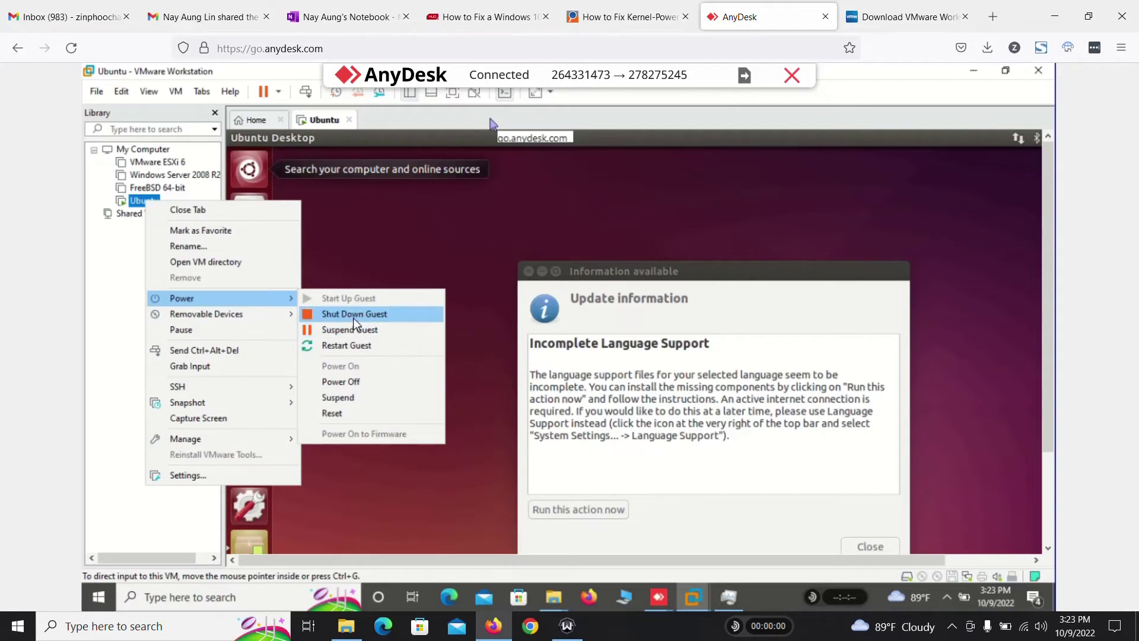
{"action": "left_click", "coordinate": [350, 382]}
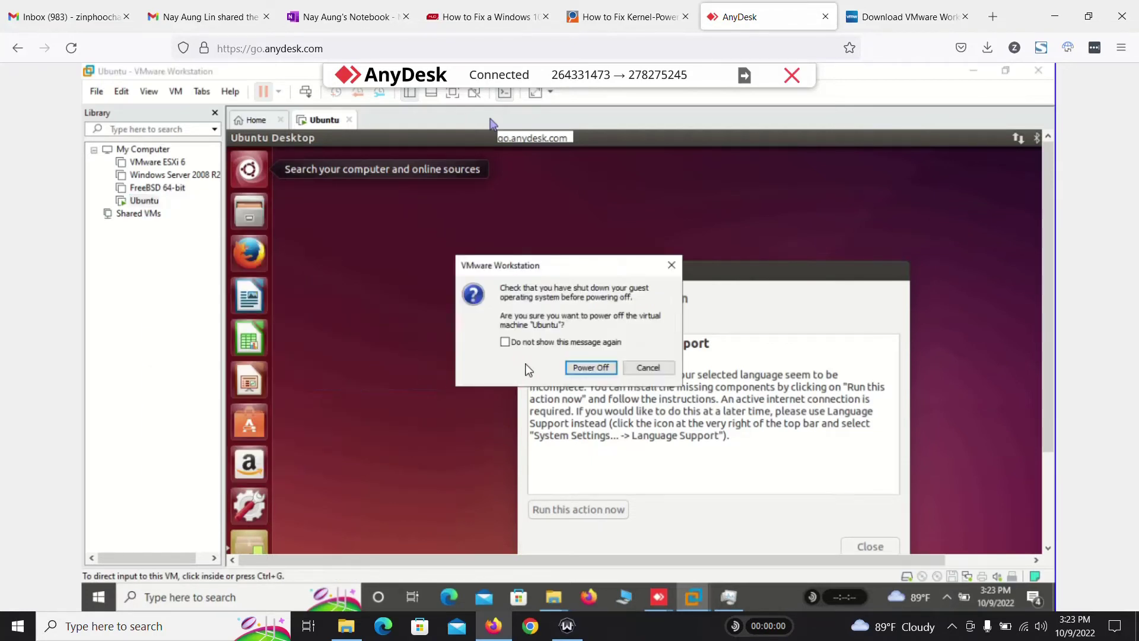
{"action": "left_click", "coordinate": [579, 369]}
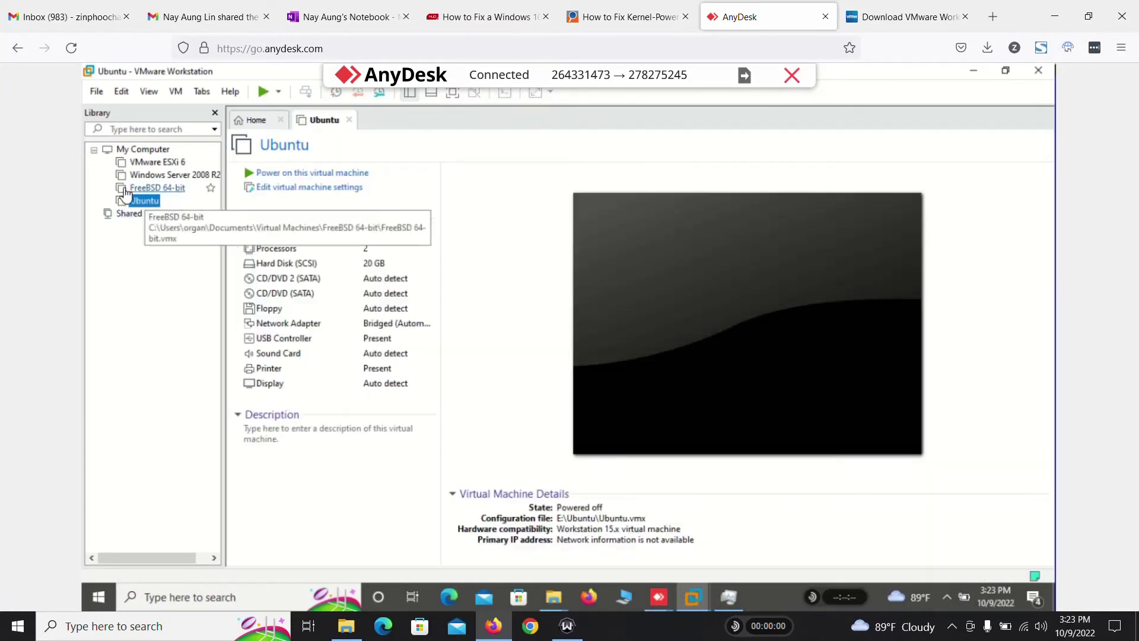
Step: Start a new custom virtual machine and accept the default hardware compatibility
{"action": "right_click", "coordinate": [140, 156]}
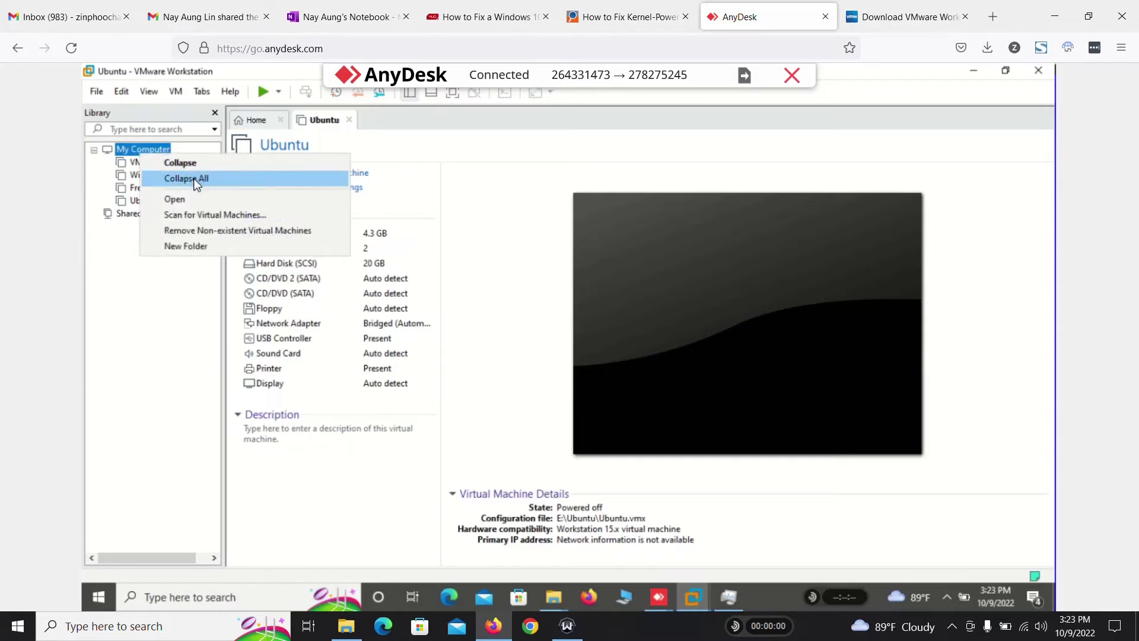
{"action": "left_click", "coordinate": [103, 112]}
{"action": "left_click", "coordinate": [96, 92]}
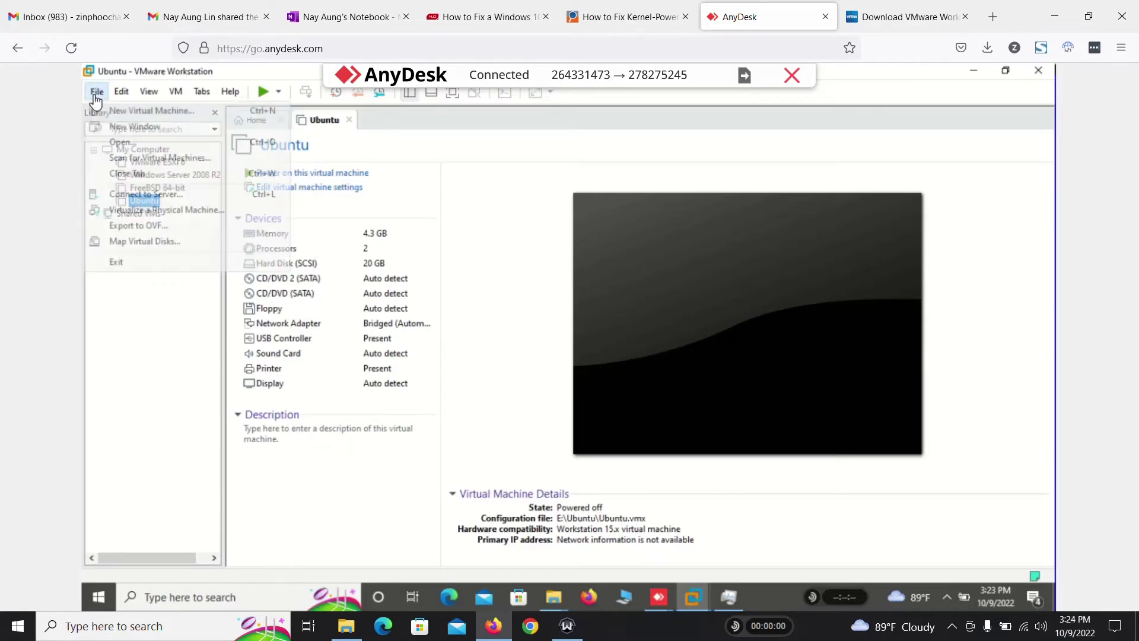
{"action": "left_click", "coordinate": [130, 111]}
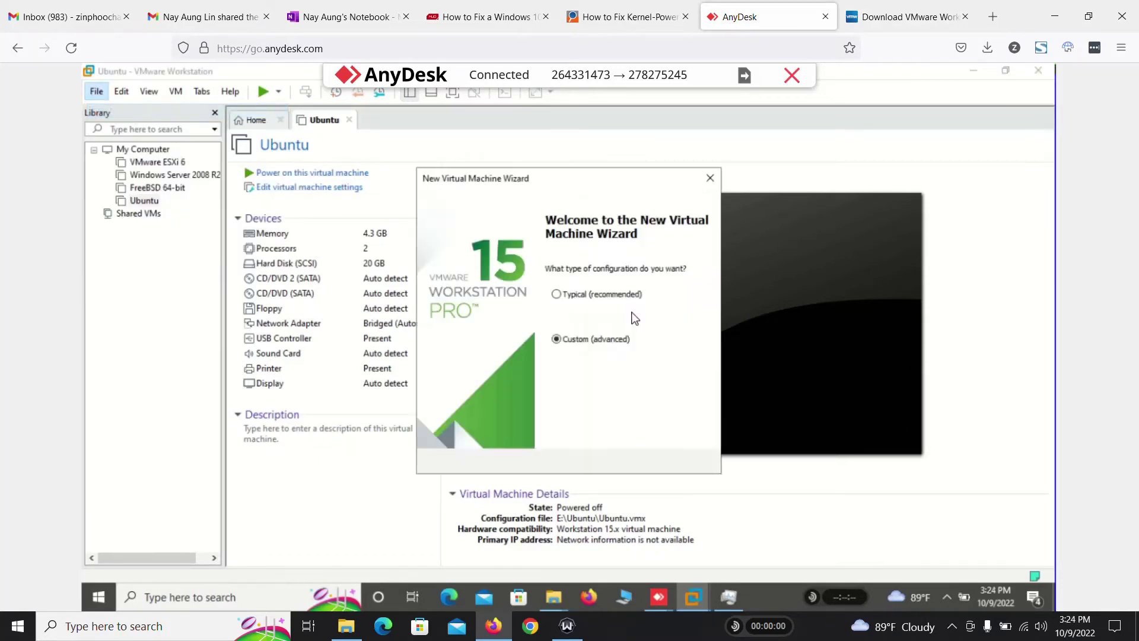
{"action": "left_click", "coordinate": [630, 462]}
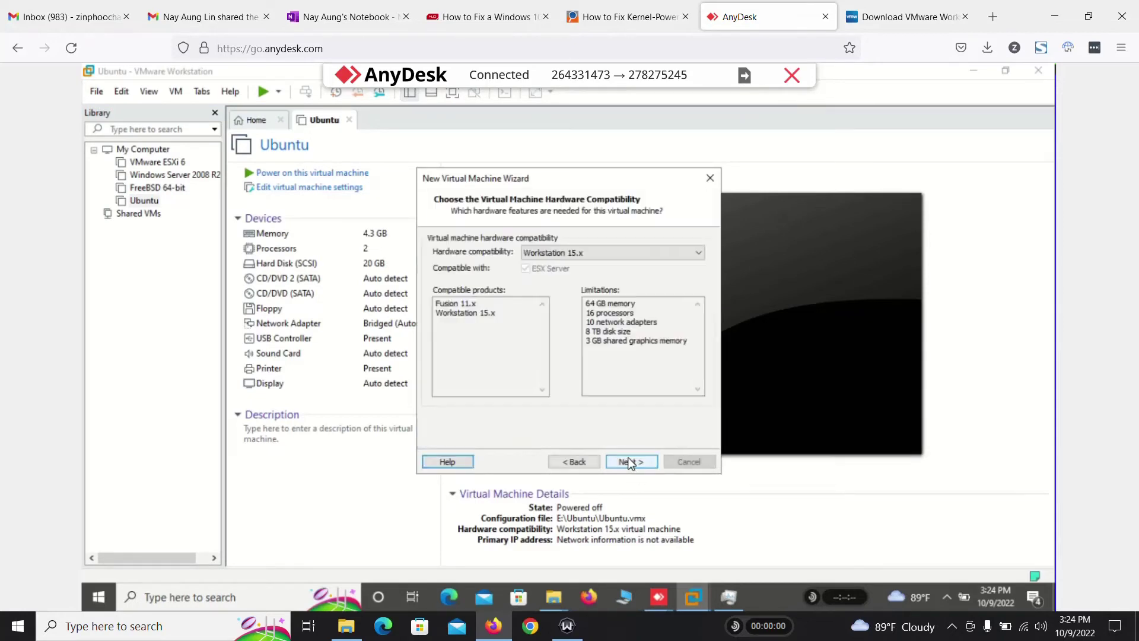
{"action": "left_click", "coordinate": [630, 462]}
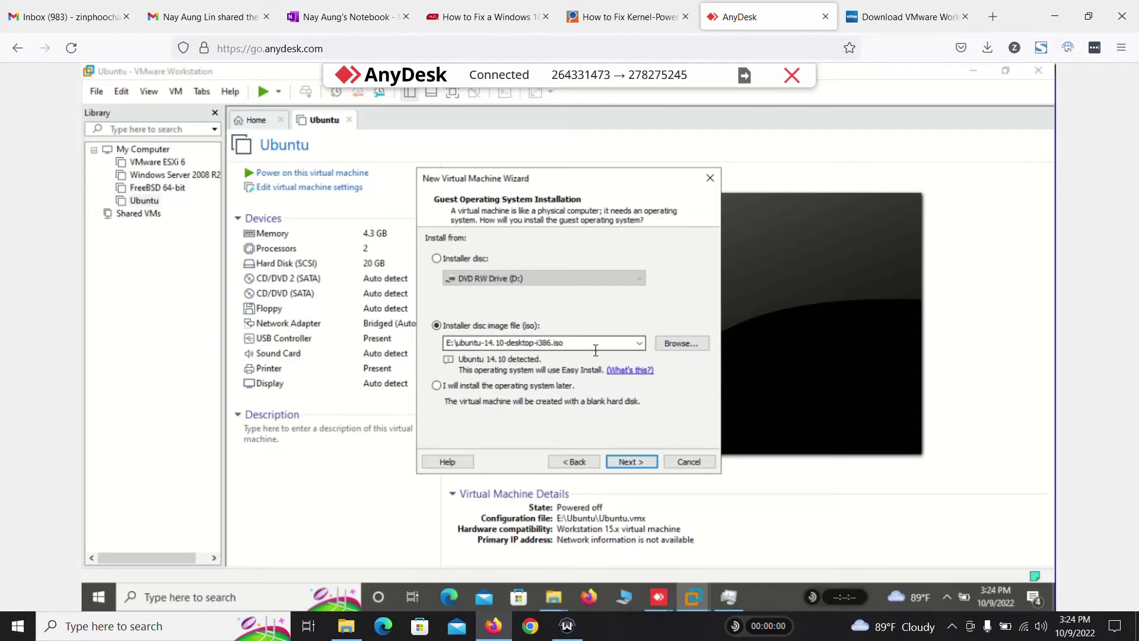
Step: Browse Local Disk (E:) and pick the en_windows_7_ultimate_x86_dvd ISO
{"action": "left_click", "coordinate": [688, 345]}
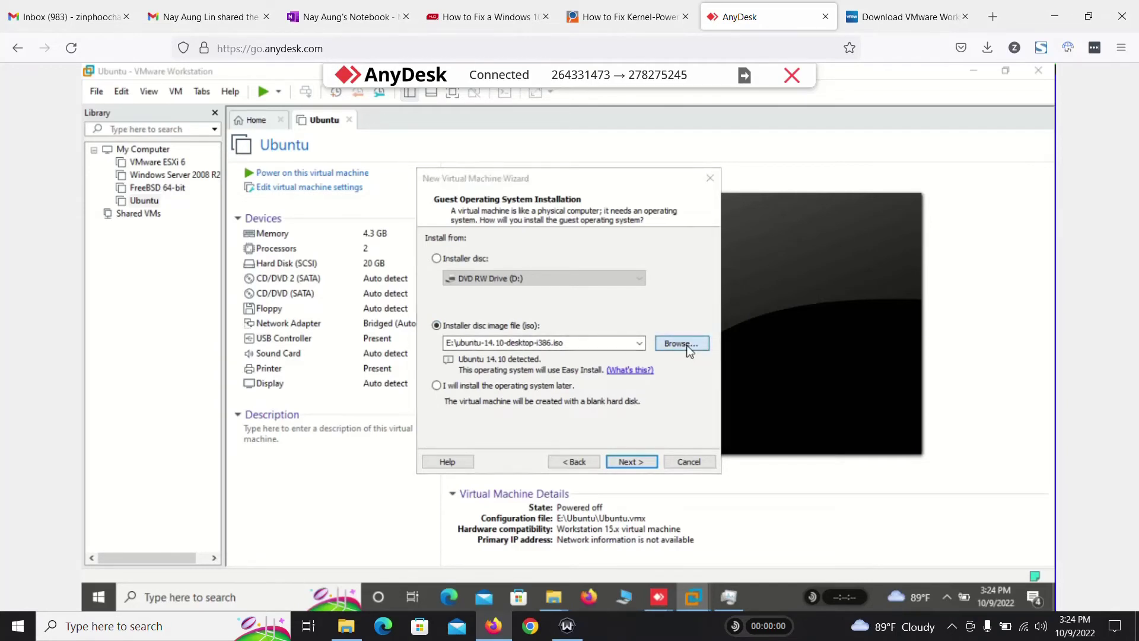
{"action": "scroll", "coordinate": [692, 367], "scroll_direction": "down", "scroll_amount": 1}
{"action": "left_click", "coordinate": [685, 435]}
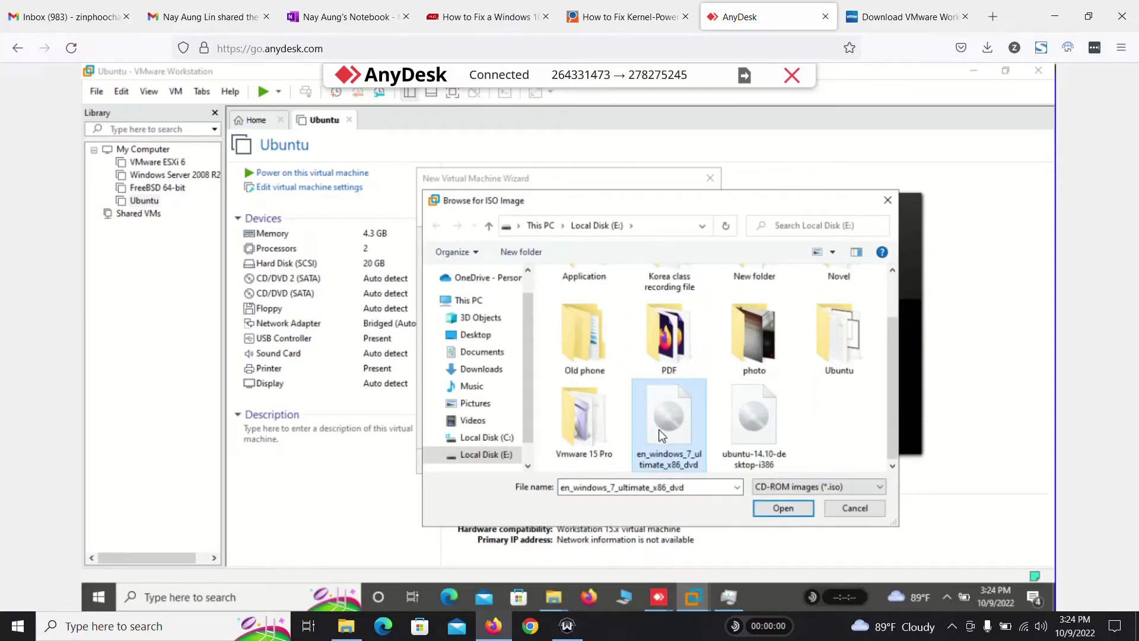
Step: Use the Windows 7 ISO as installer and suppress the missing product-key warning
{"action": "left_click", "coordinate": [782, 508]}
{"action": "left_click", "coordinate": [630, 462]}
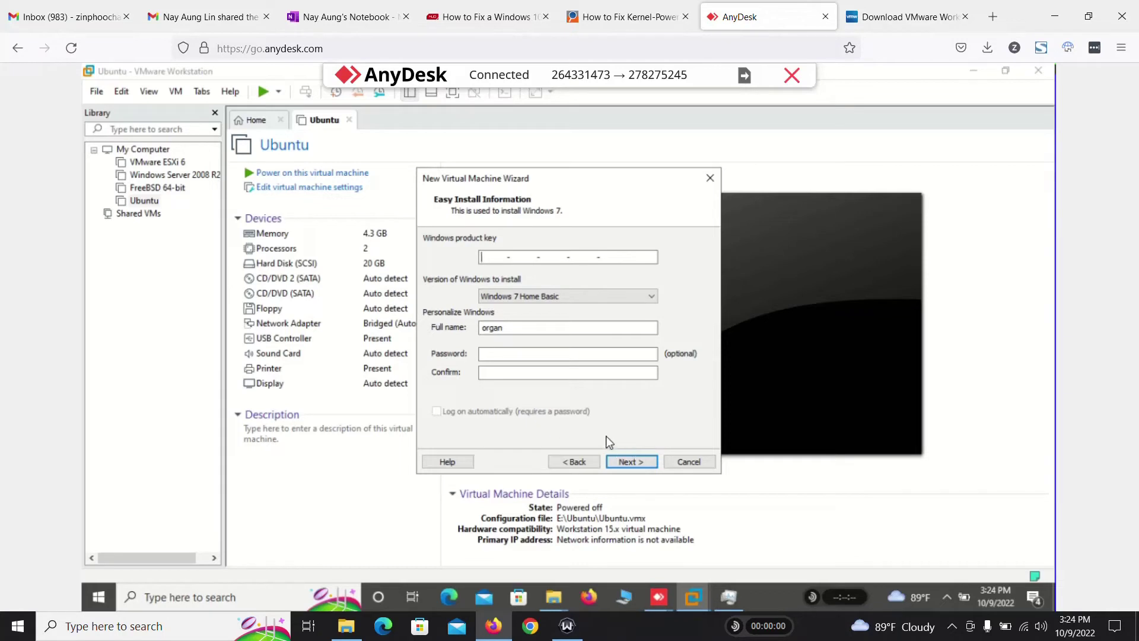
{"action": "left_click", "coordinate": [632, 461]}
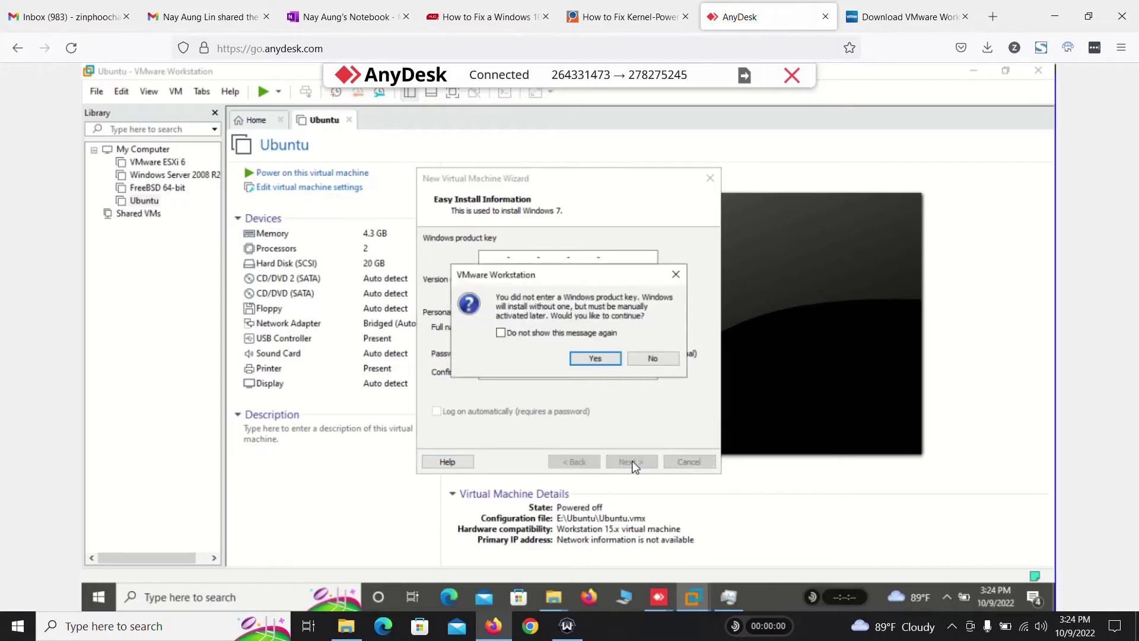
{"action": "left_click", "coordinate": [561, 333]}
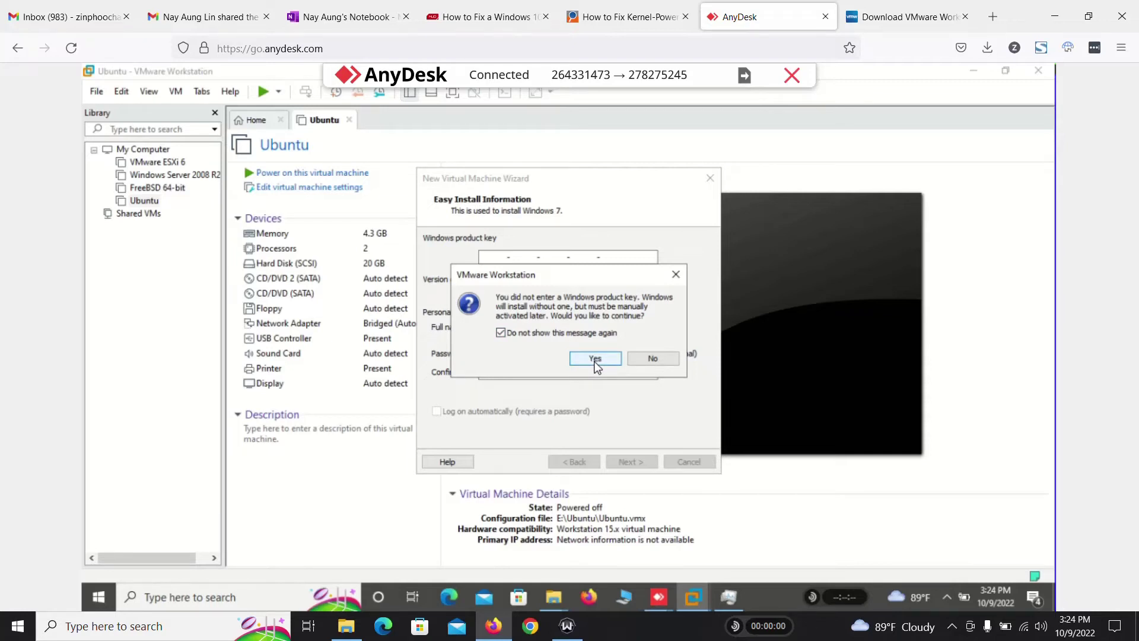
Step: Replace the easy-install full name with the account holder's name
{"action": "left_click", "coordinate": [652, 358]}
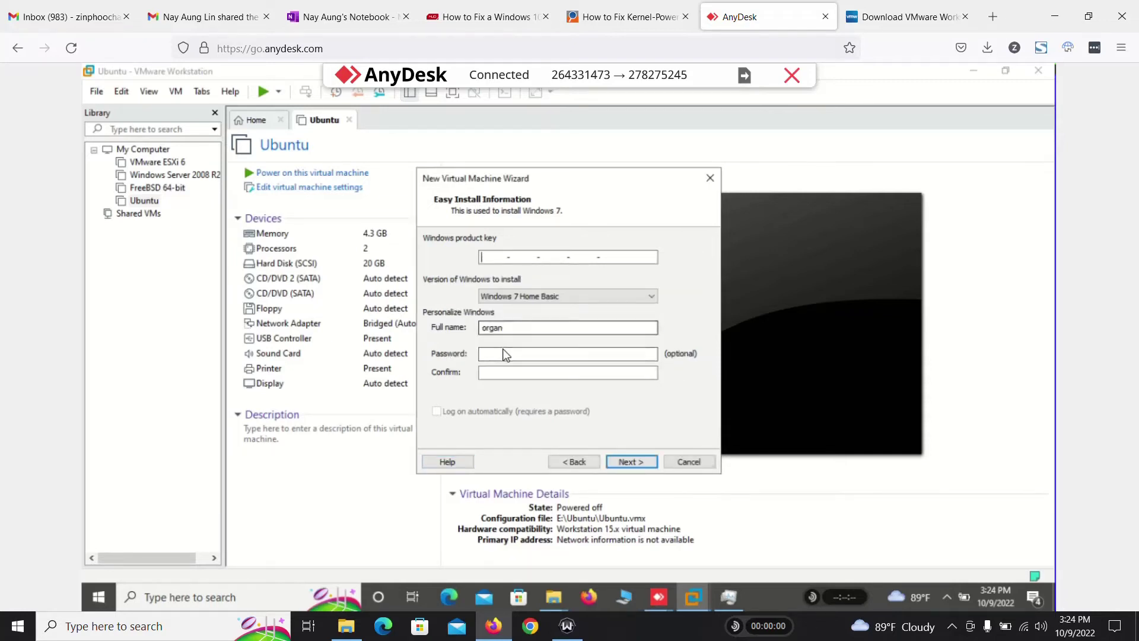
{"action": "left_click", "coordinate": [511, 328]}
{"action": "key", "text": "ctrl+a"}
{"action": "type", "text": "n"}
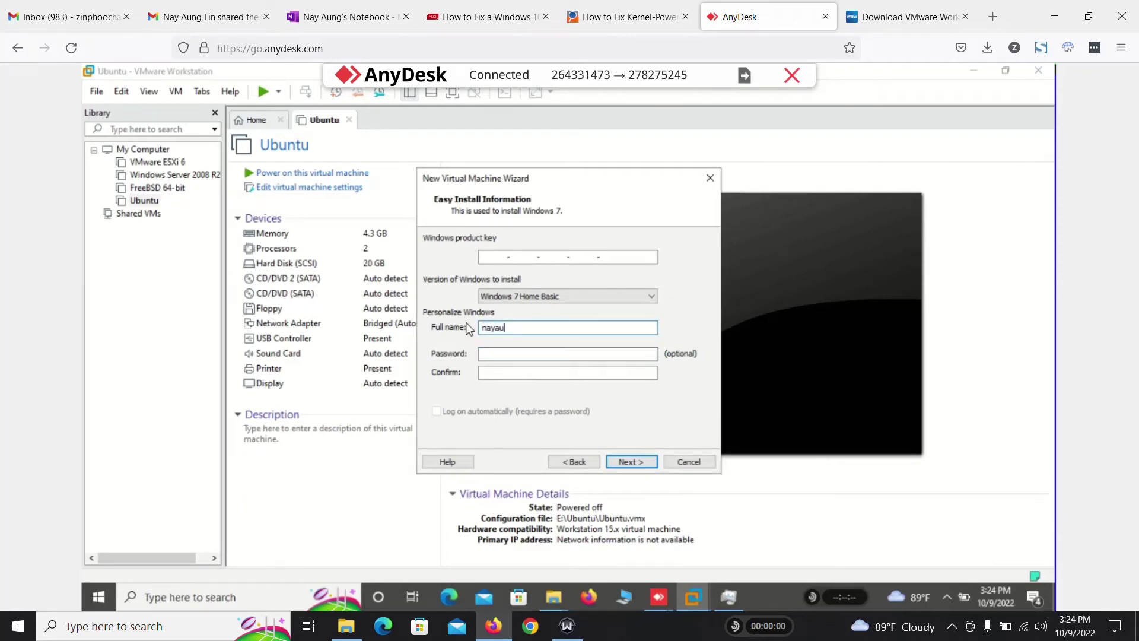
{"action": "type", "text": "••"}
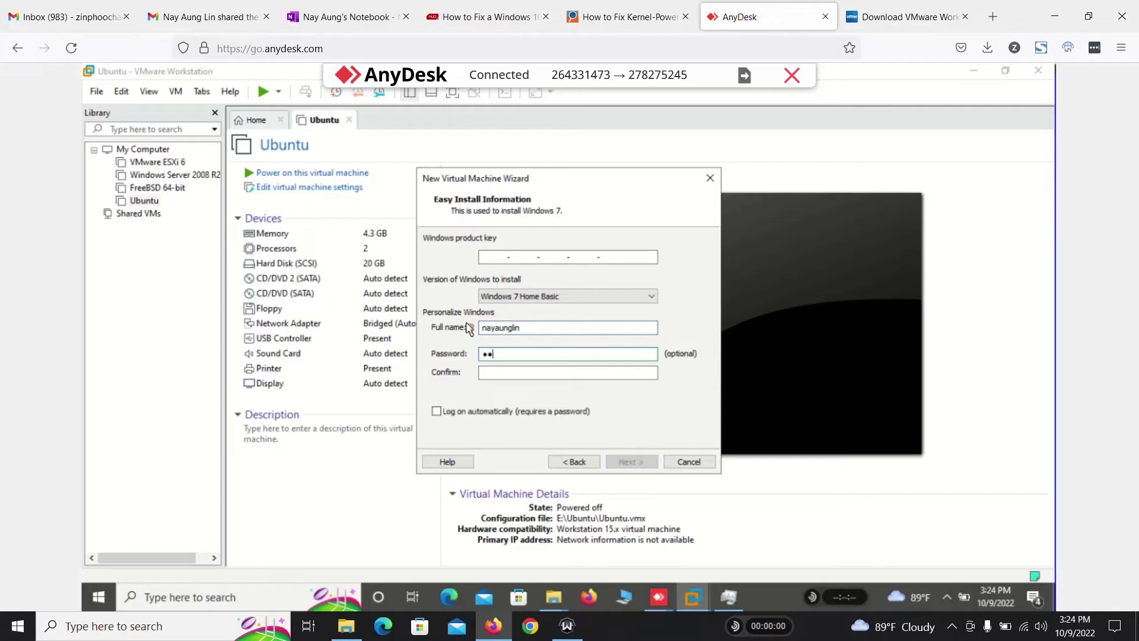
{"action": "type", "text": "••••••••••"}
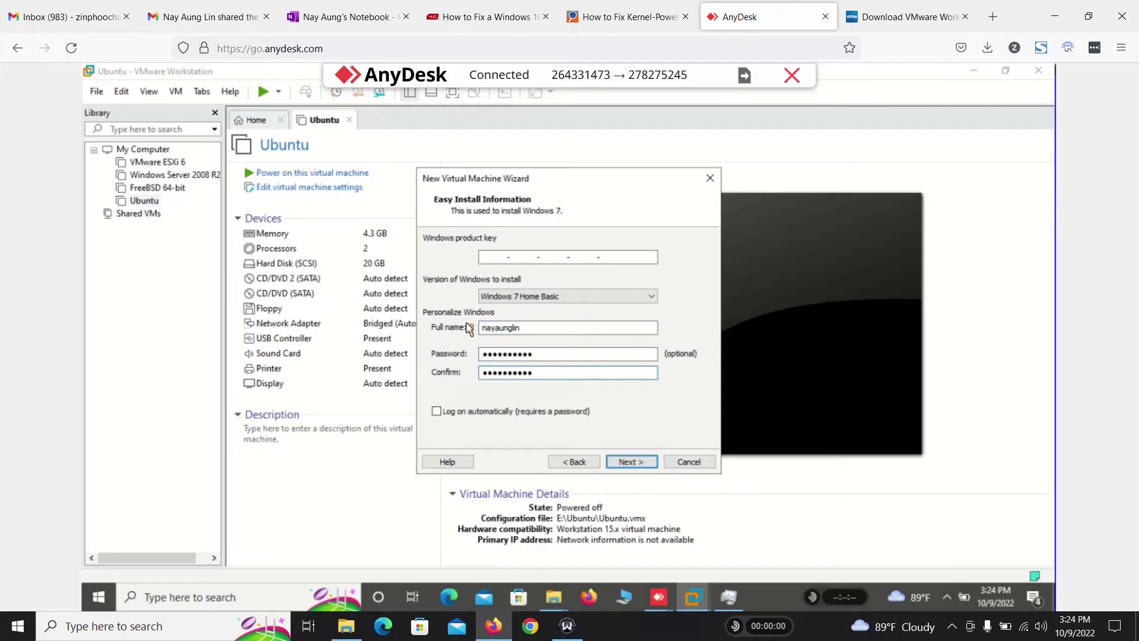
{"action": "left_click", "coordinate": [620, 459]}
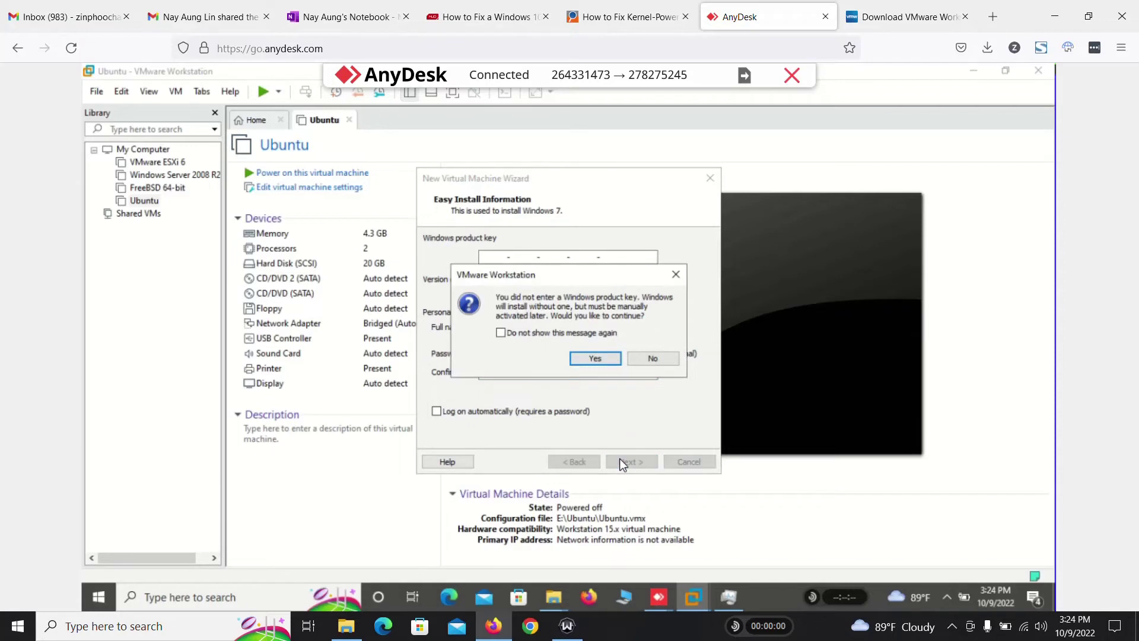
Step: Enable automatic logon and proceed without a Windows product key
{"action": "left_click", "coordinate": [651, 359]}
{"action": "left_click", "coordinate": [568, 411]}
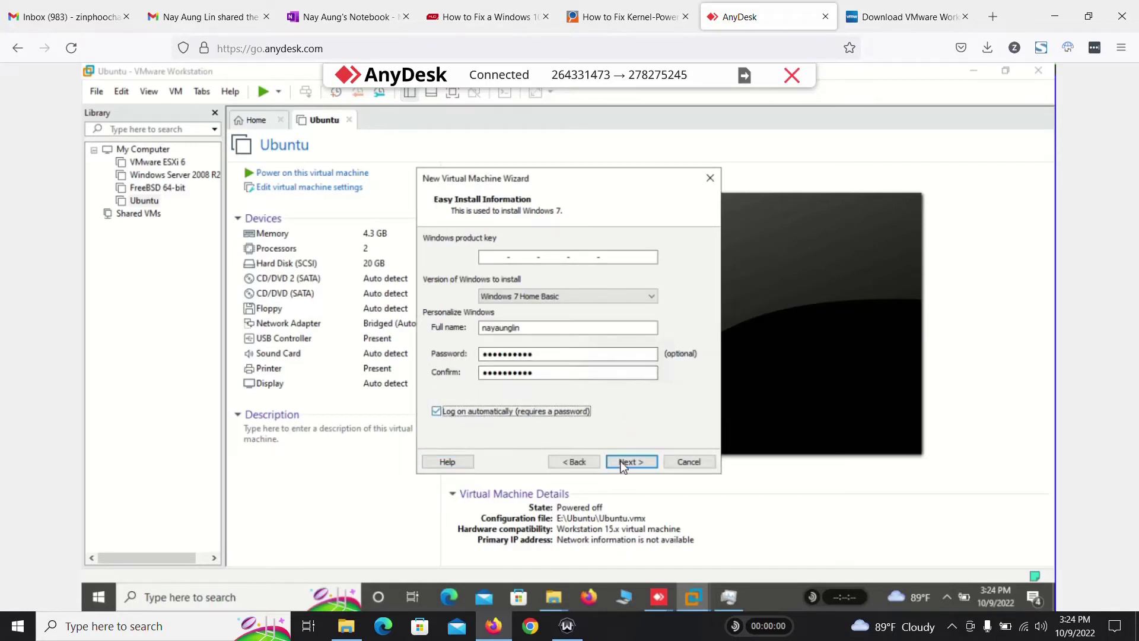
{"action": "left_click", "coordinate": [624, 460]}
{"action": "left_click", "coordinate": [595, 358]}
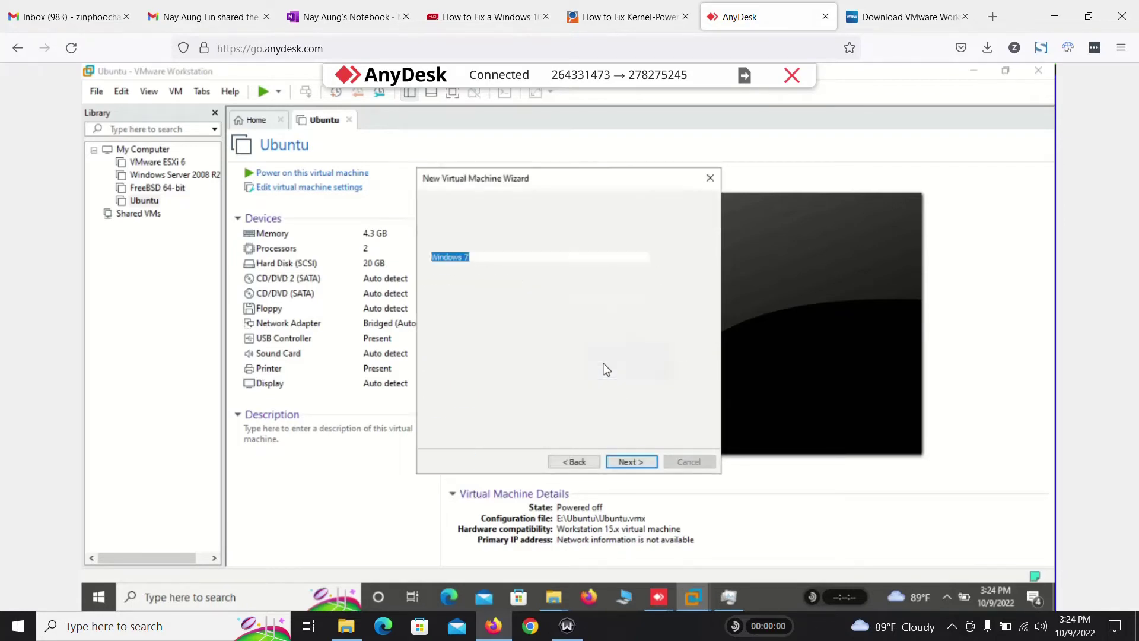
Step: Leave the VM named Windows 7 and bring the Local Disk (E:) Explorer window forward
{"action": "left_click", "coordinate": [482, 256]}
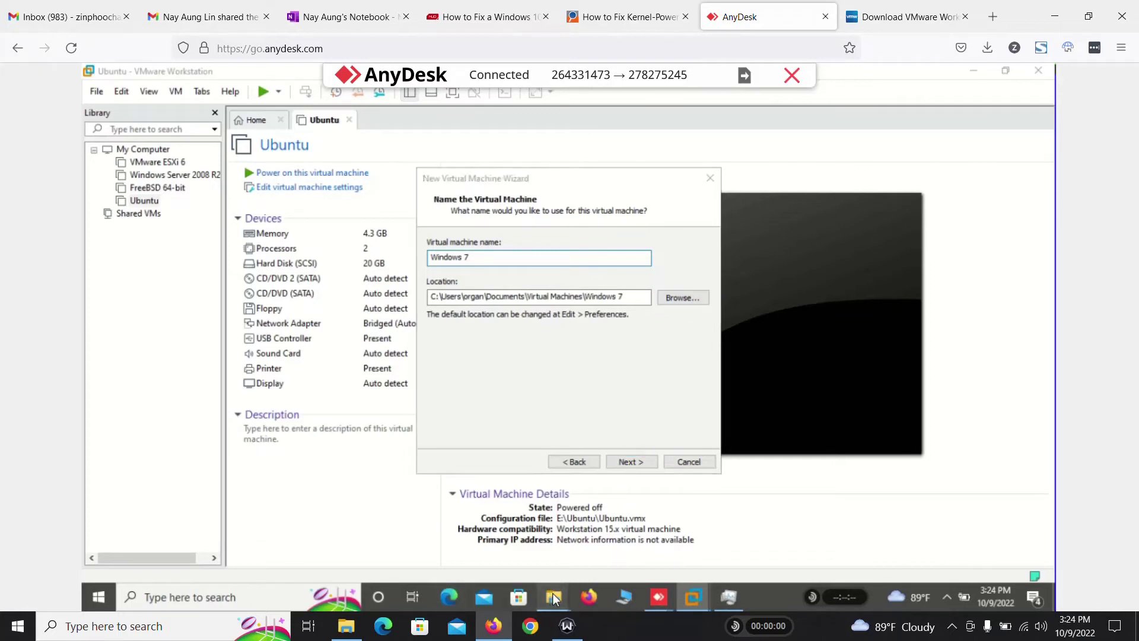
{"action": "mouse_move", "coordinate": [553, 595]}
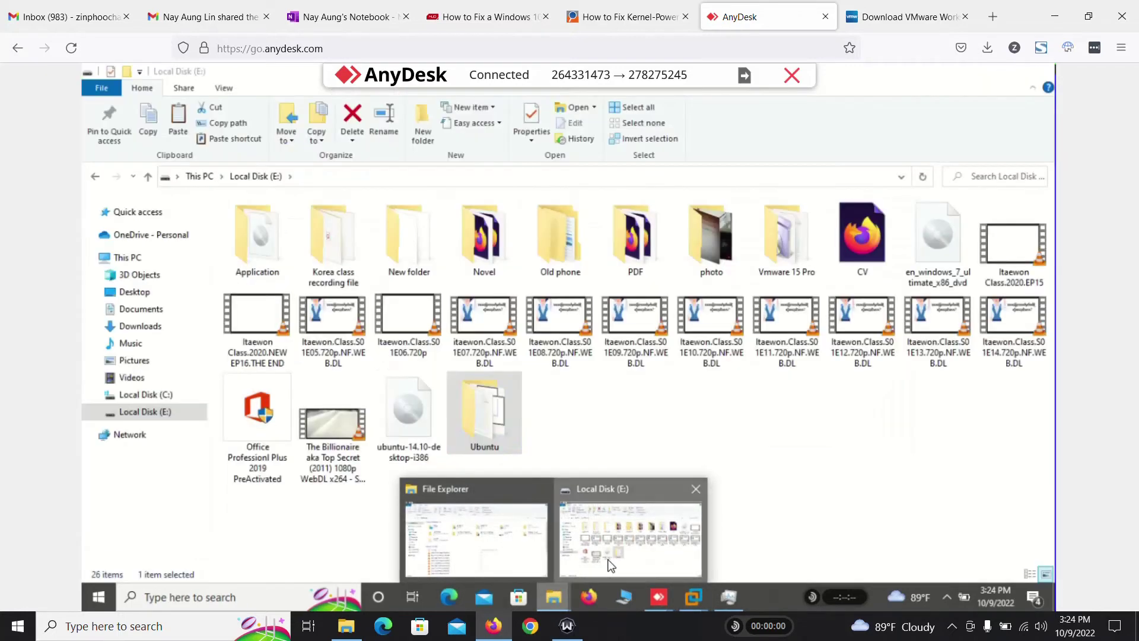
{"action": "left_click", "coordinate": [611, 564]}
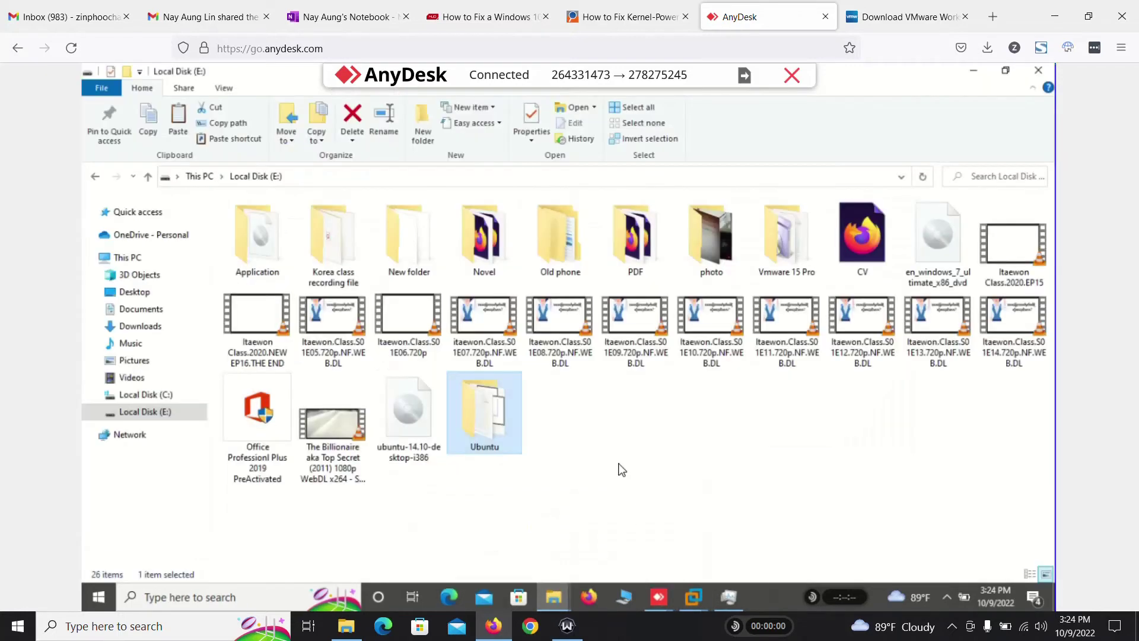
{"action": "right_click", "coordinate": [617, 466]}
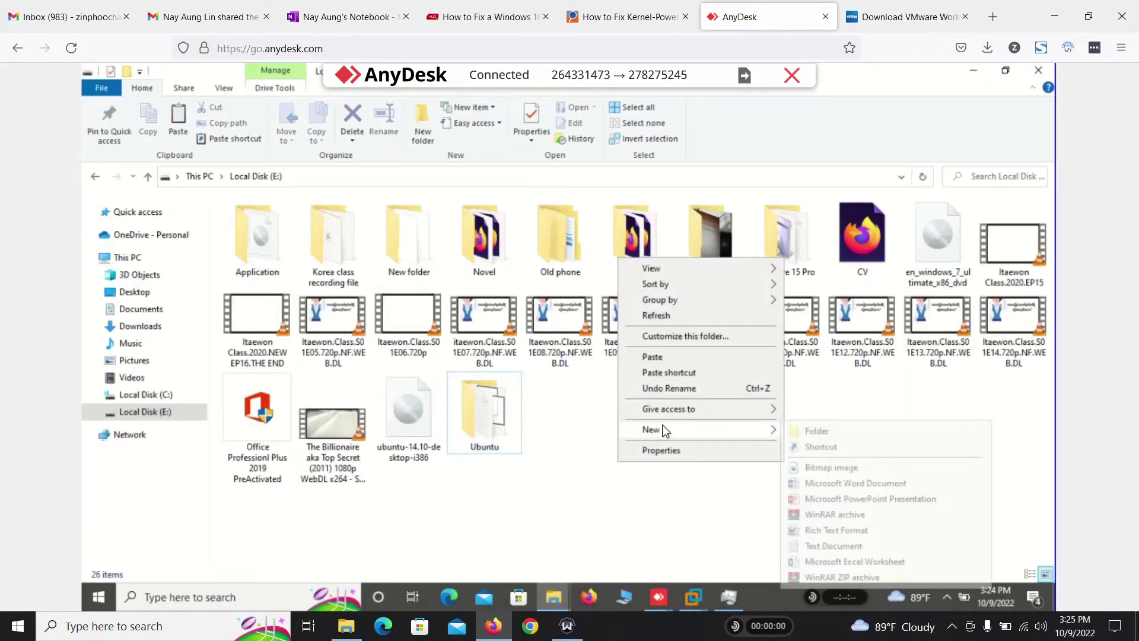
Step: Add a new folder named 'Window 7' in Local Disk (E:) via New > Folder
{"action": "mouse_move", "coordinate": [664, 430]}
{"action": "left_click", "coordinate": [811, 432]}
{"action": "type", "text": "Window 7"}
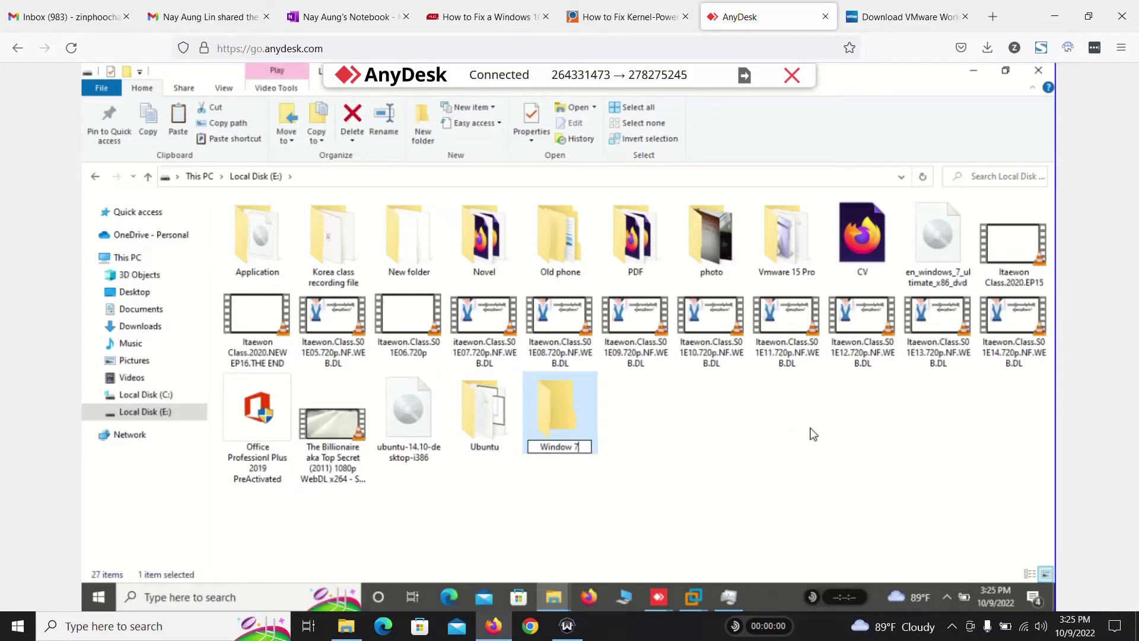
{"action": "key", "text": "Return"}
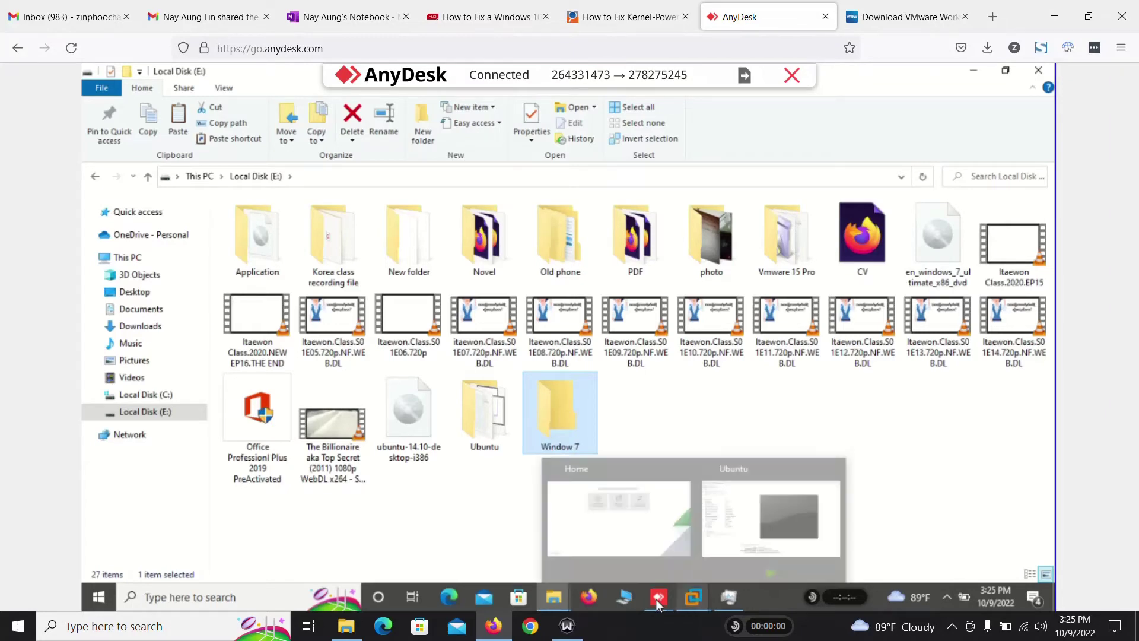
Step: Back in the wizard, point the Windows 7 VM location to E:\Window 7 and continue
{"action": "mouse_move", "coordinate": [705, 591]}
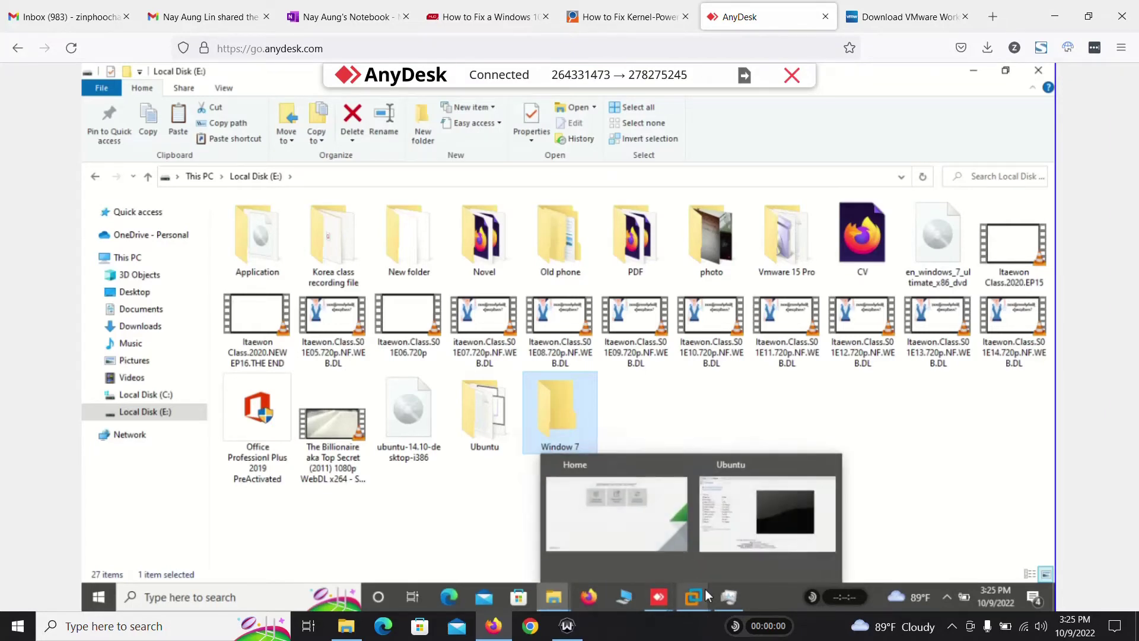
{"action": "left_click", "coordinate": [749, 522]}
{"action": "left_click", "coordinate": [680, 303]}
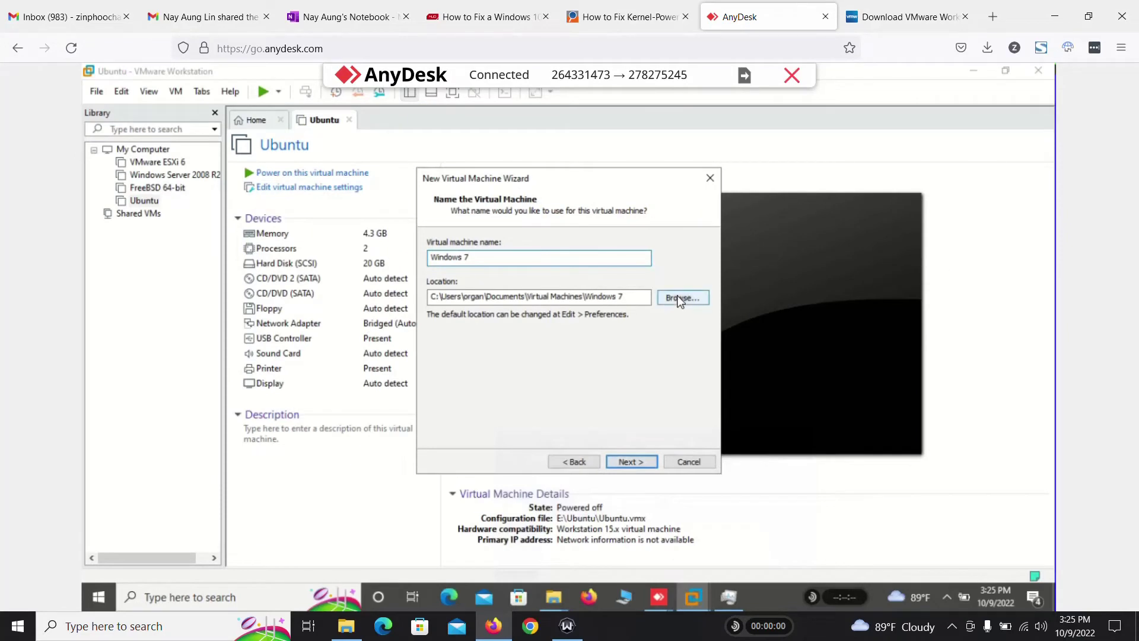
{"action": "scroll", "coordinate": [542, 334], "scroll_direction": "down", "scroll_amount": 6}
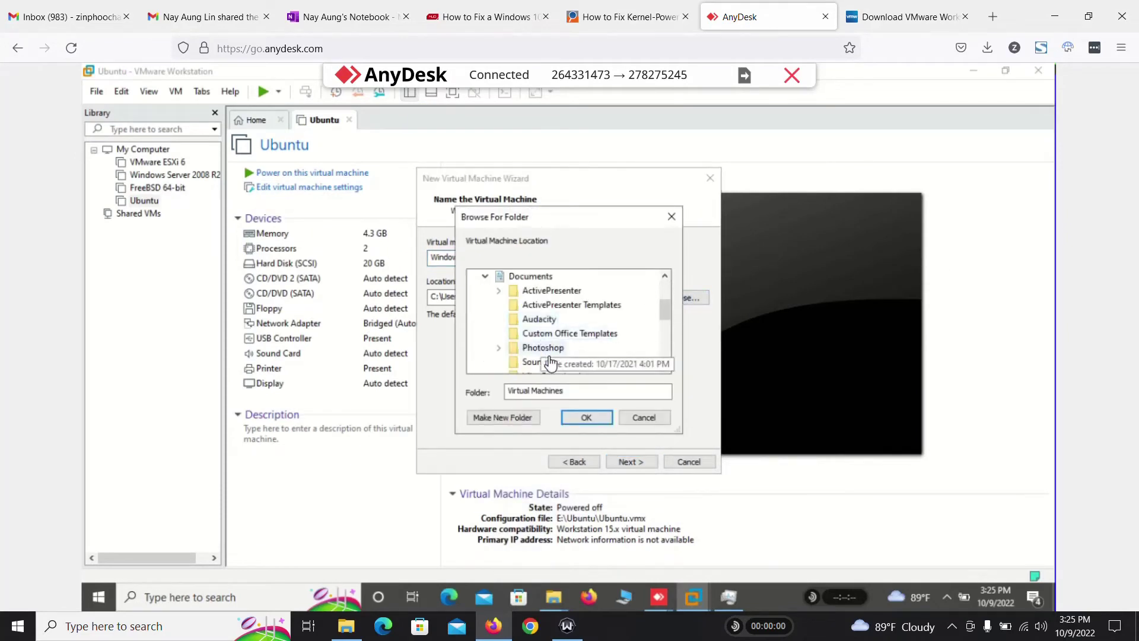
{"action": "scroll", "coordinate": [539, 349], "scroll_direction": "down", "scroll_amount": 2}
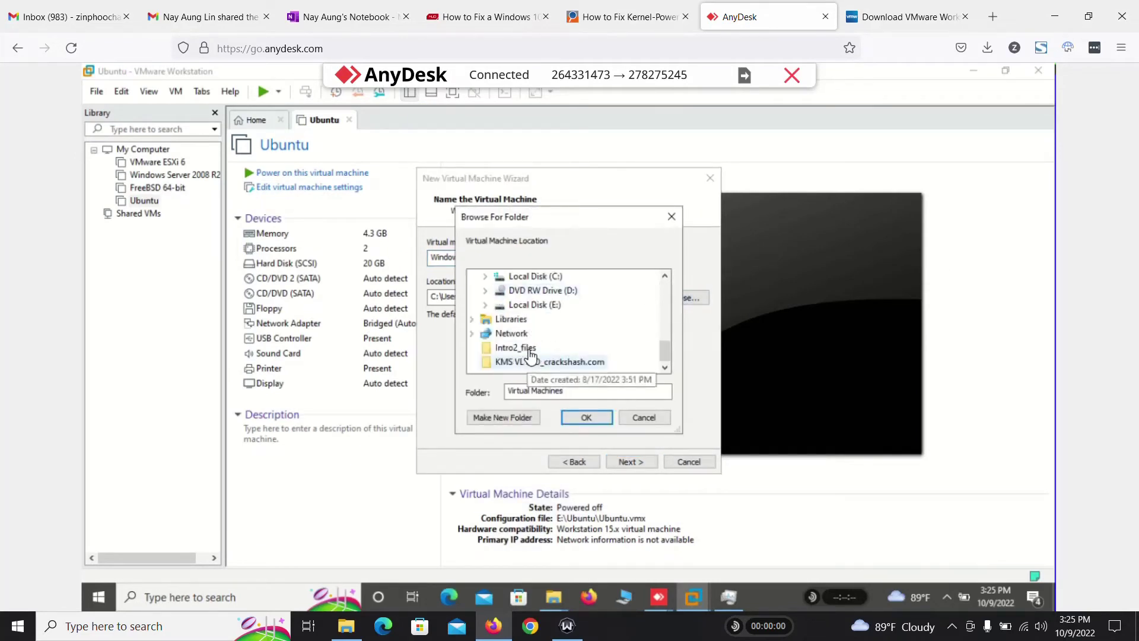
{"action": "left_click", "coordinate": [541, 306]}
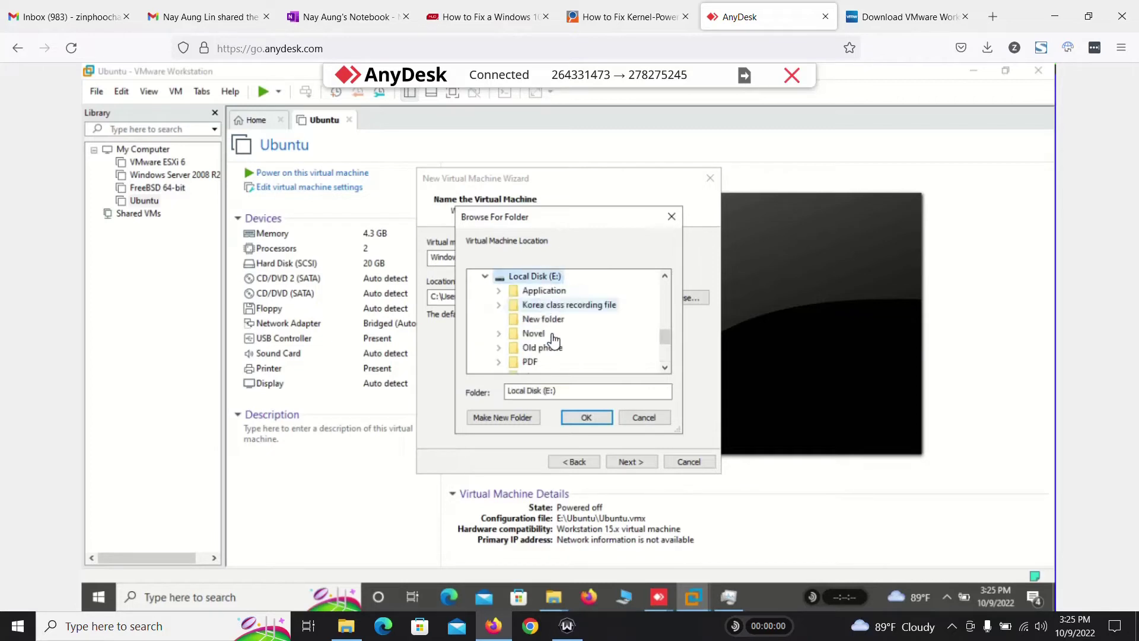
{"action": "scroll", "coordinate": [542, 307], "scroll_direction": "down", "scroll_amount": 3}
{"action": "left_click", "coordinate": [541, 306]}
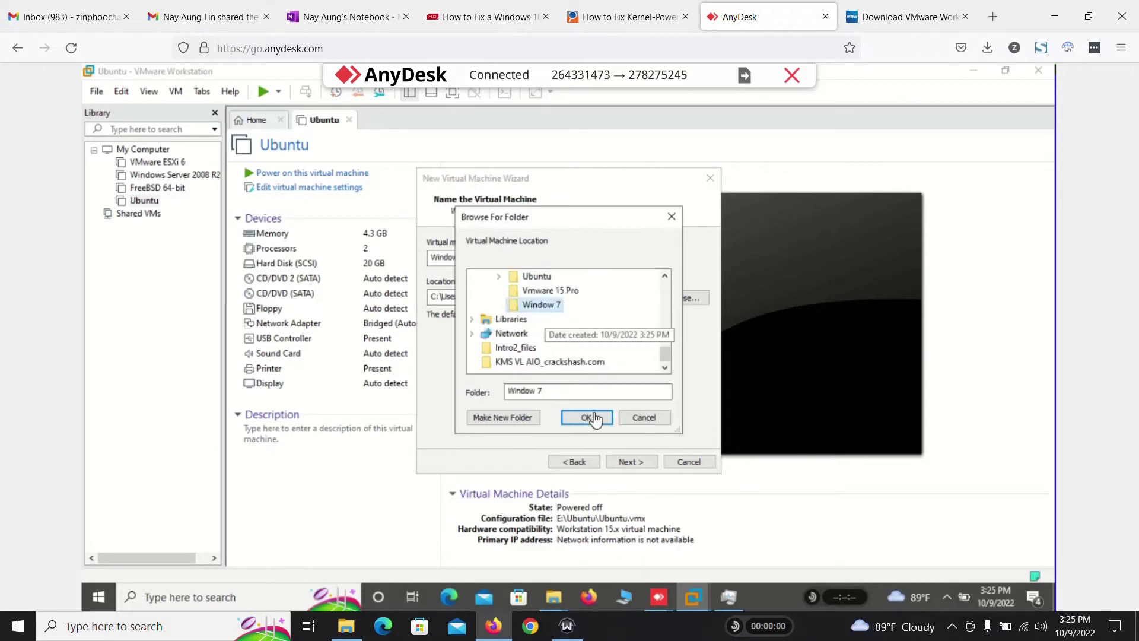
{"action": "left_click", "coordinate": [586, 417]}
{"action": "left_click", "coordinate": [638, 462]}
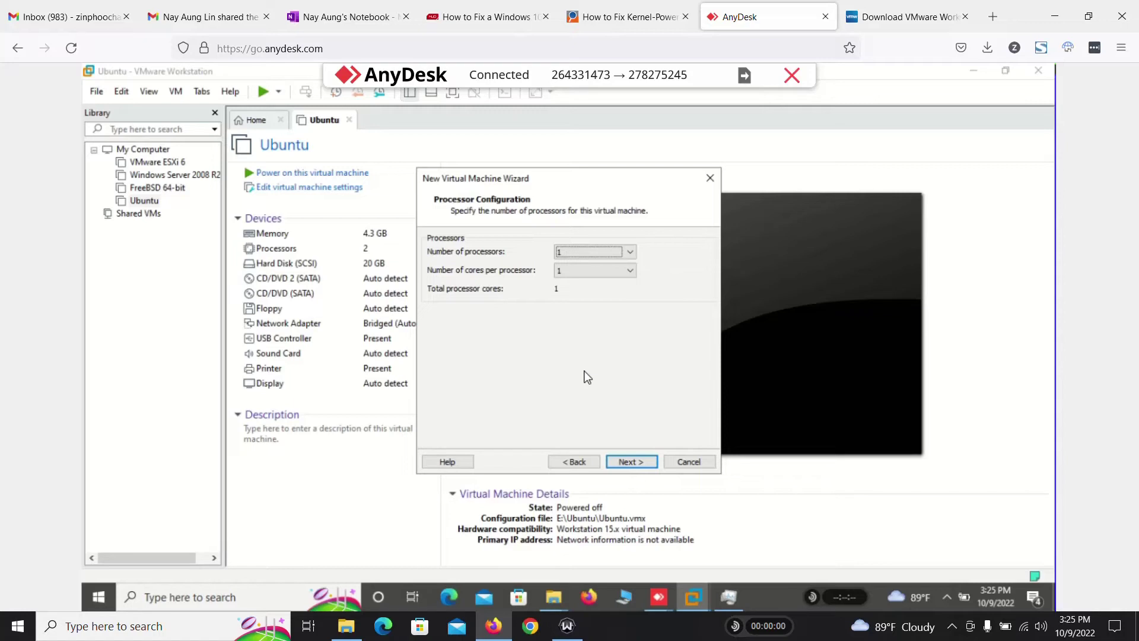
Step: Give the Windows 7 VM 1 processor with 2 cores per processor
{"action": "left_click", "coordinate": [579, 251]}
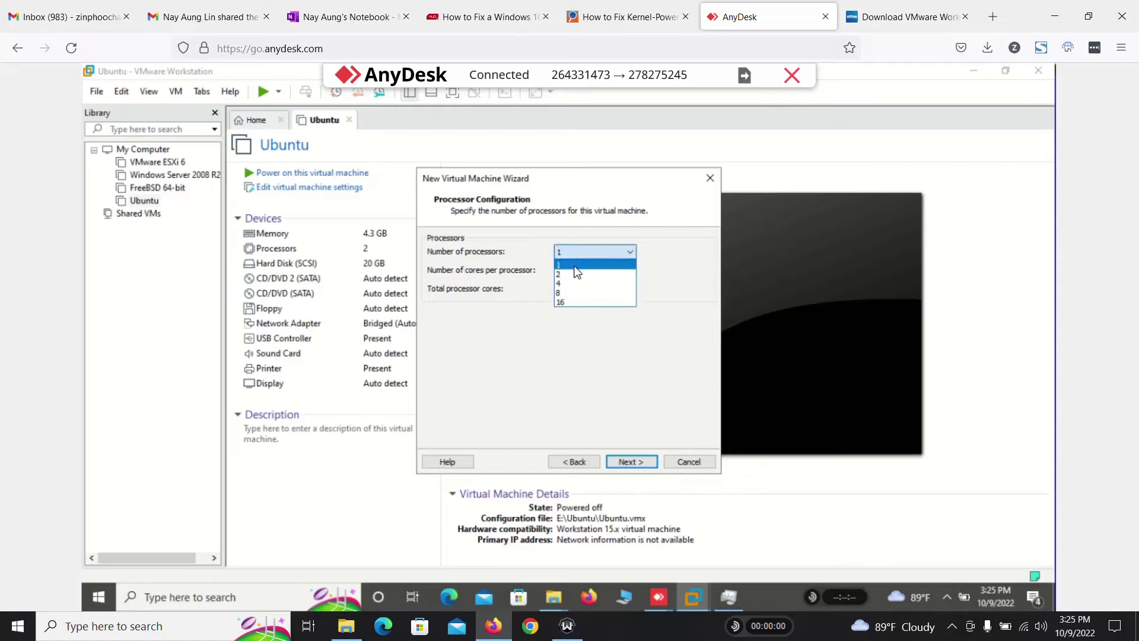
{"action": "left_click", "coordinate": [574, 265]}
{"action": "left_click", "coordinate": [573, 270]}
{"action": "left_click", "coordinate": [569, 293]}
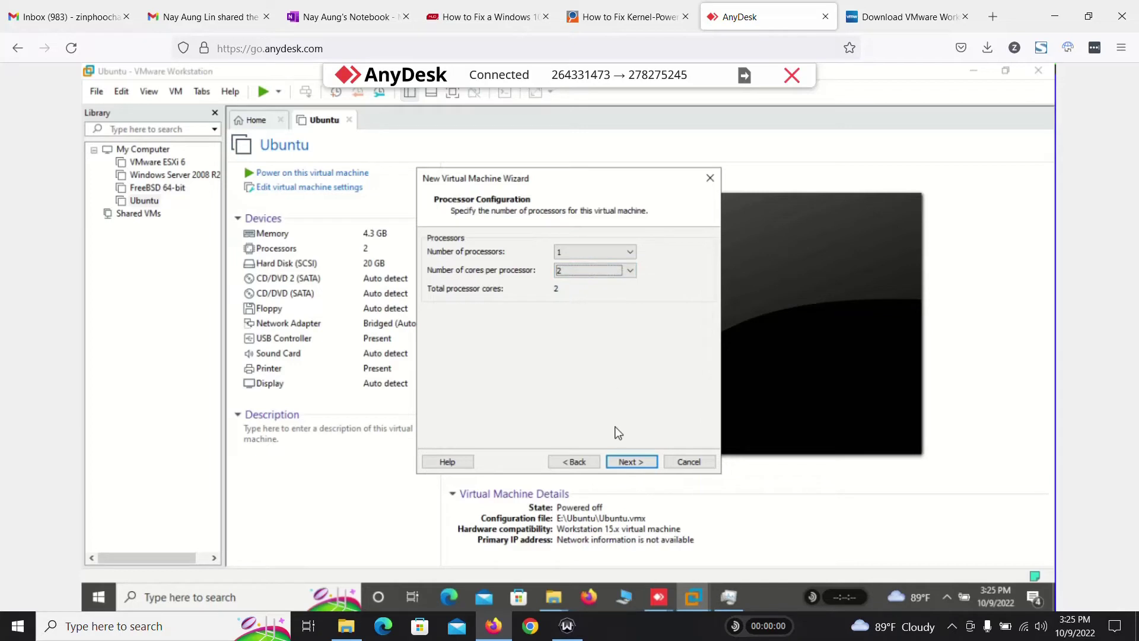
{"action": "left_click", "coordinate": [631, 462]}
Step: Set memory to 4388 MB, use bridged networking, and accept LSI Logic SAS
{"action": "left_click_drag", "start_coordinate": [468, 326], "coordinate": [467, 305]}
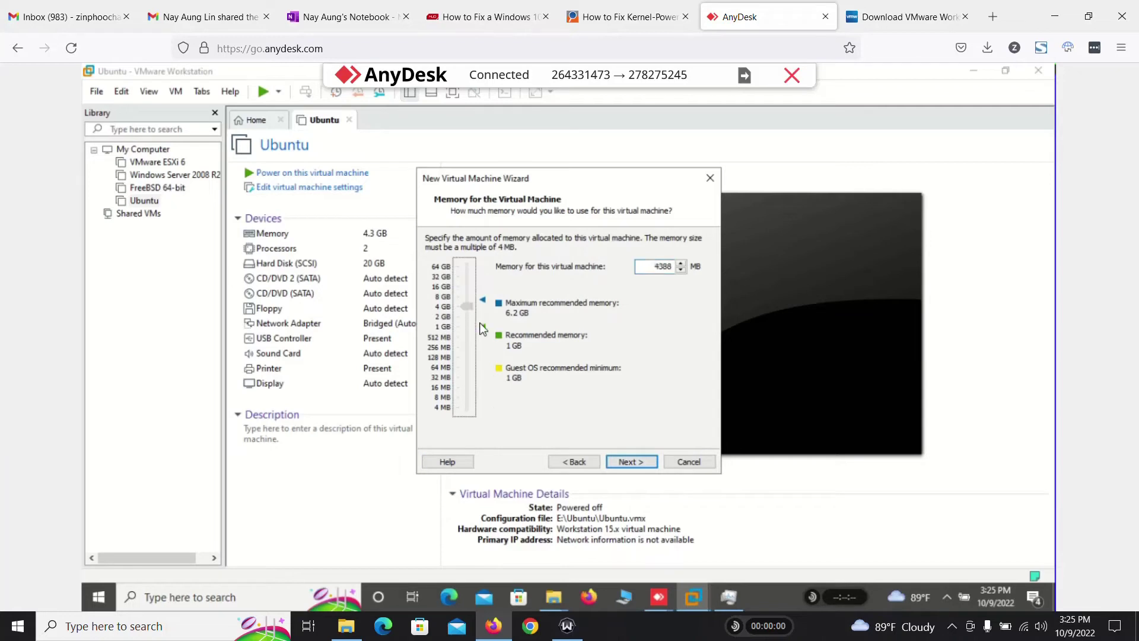
{"action": "left_click", "coordinate": [632, 462]}
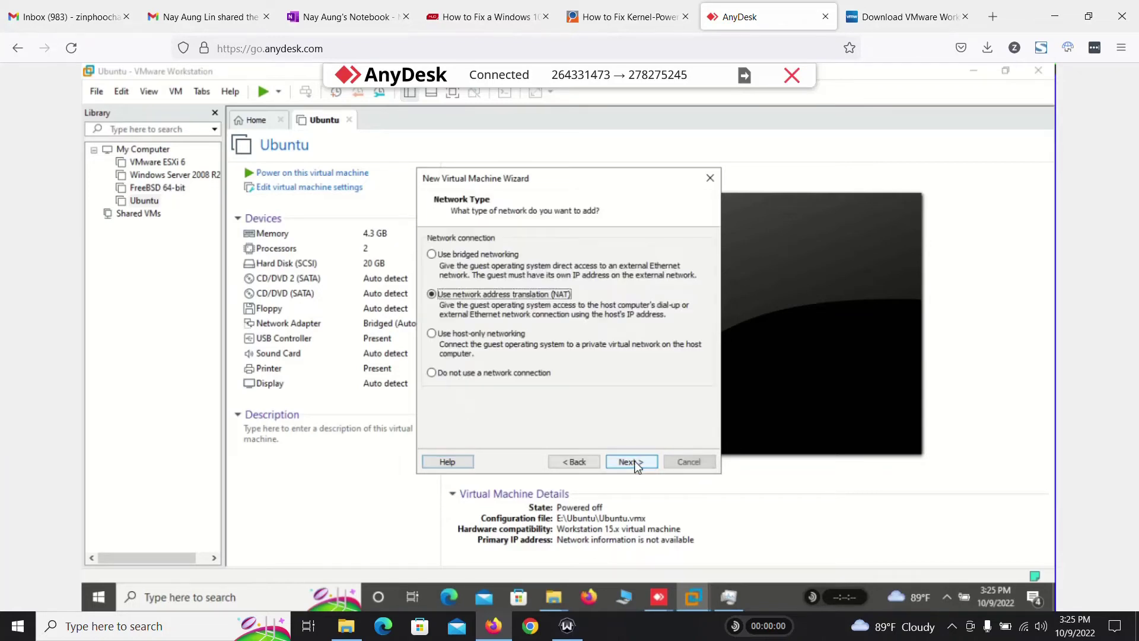
{"action": "left_click", "coordinate": [490, 253]}
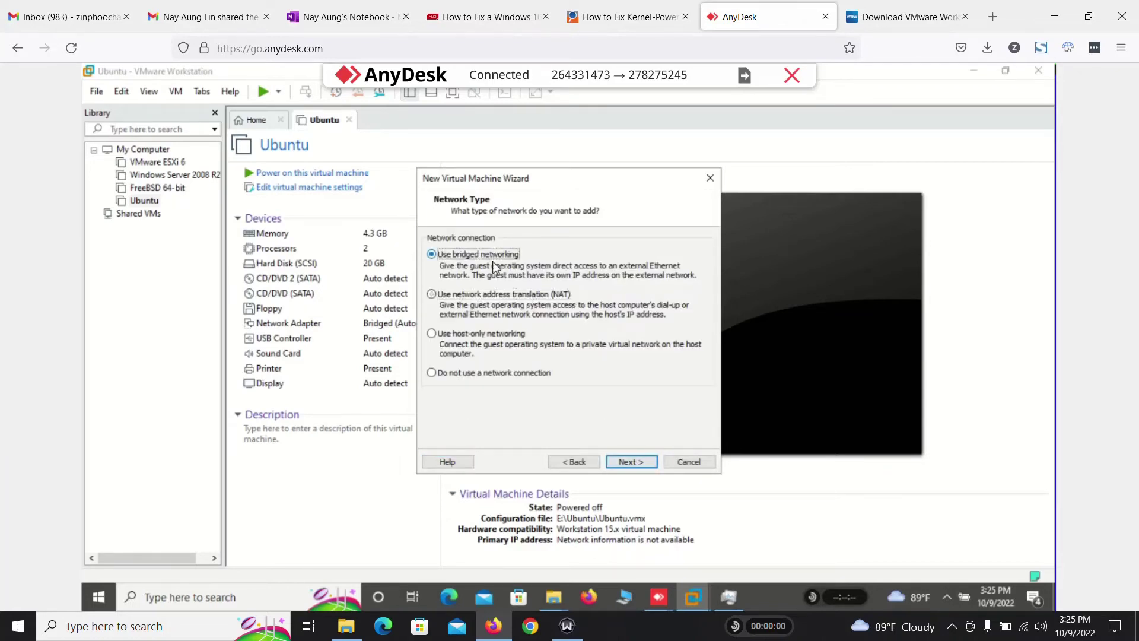
{"action": "left_click", "coordinate": [632, 461]}
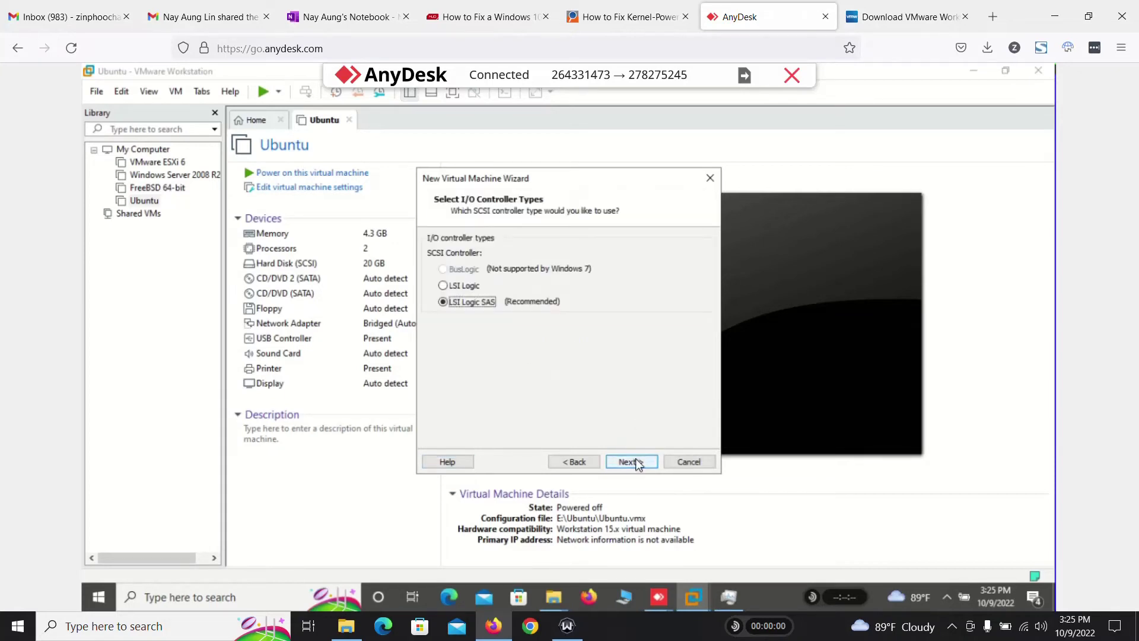
{"action": "left_click", "coordinate": [637, 464]}
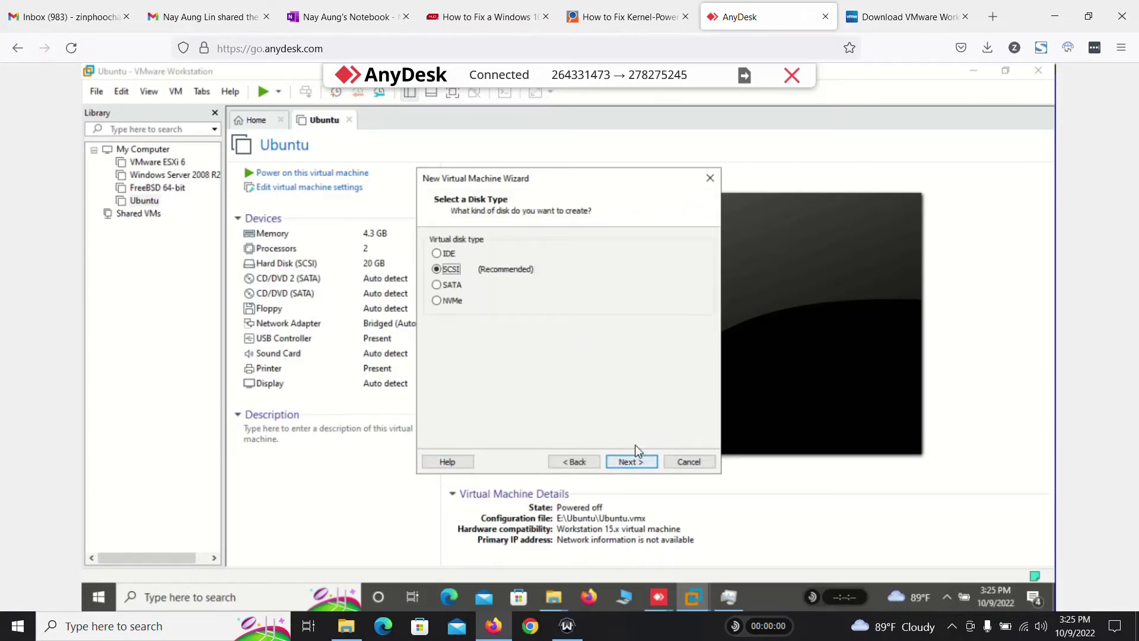
Step: Keep SCSI and create a new 20 GB virtual disk split into multiple files
{"action": "left_click", "coordinate": [636, 461]}
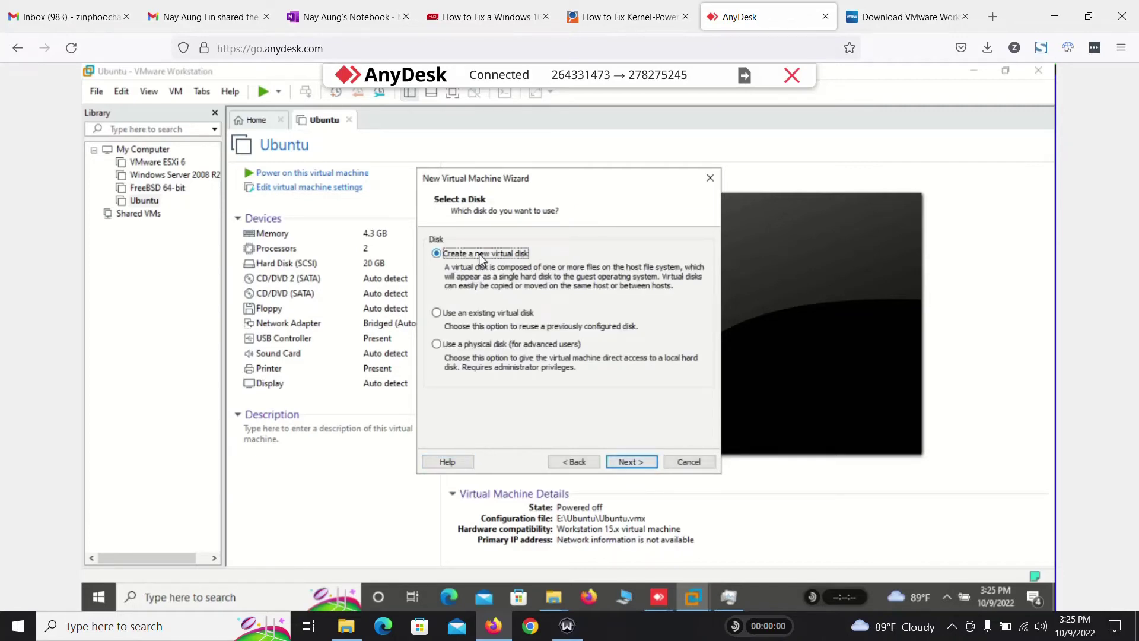
{"action": "left_click", "coordinate": [632, 460]}
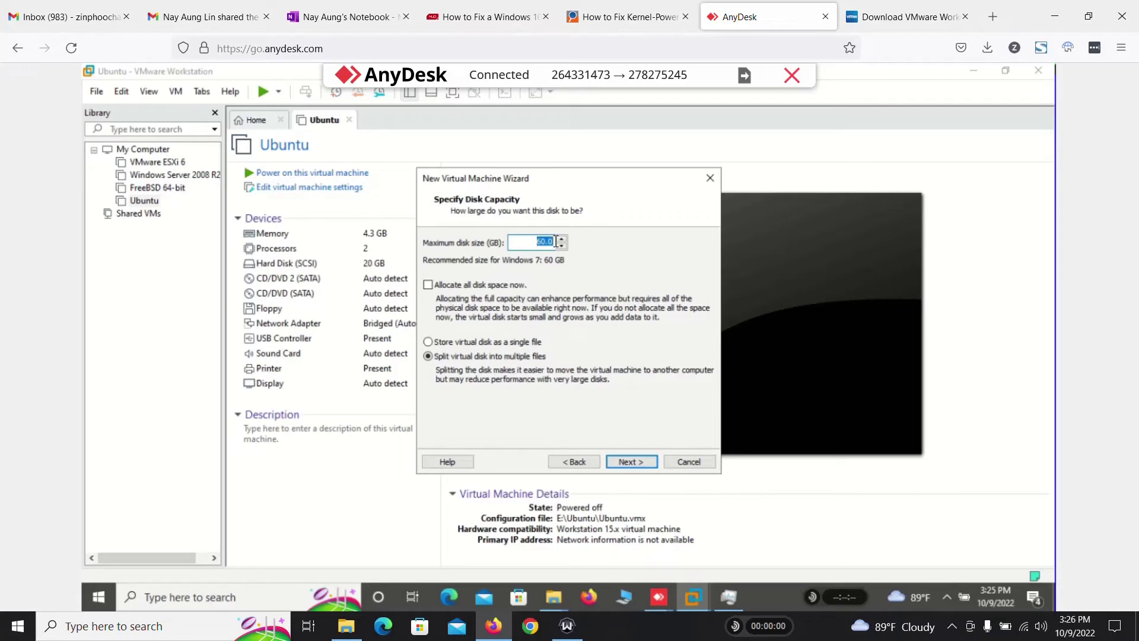
{"action": "left_click", "coordinate": [629, 462]}
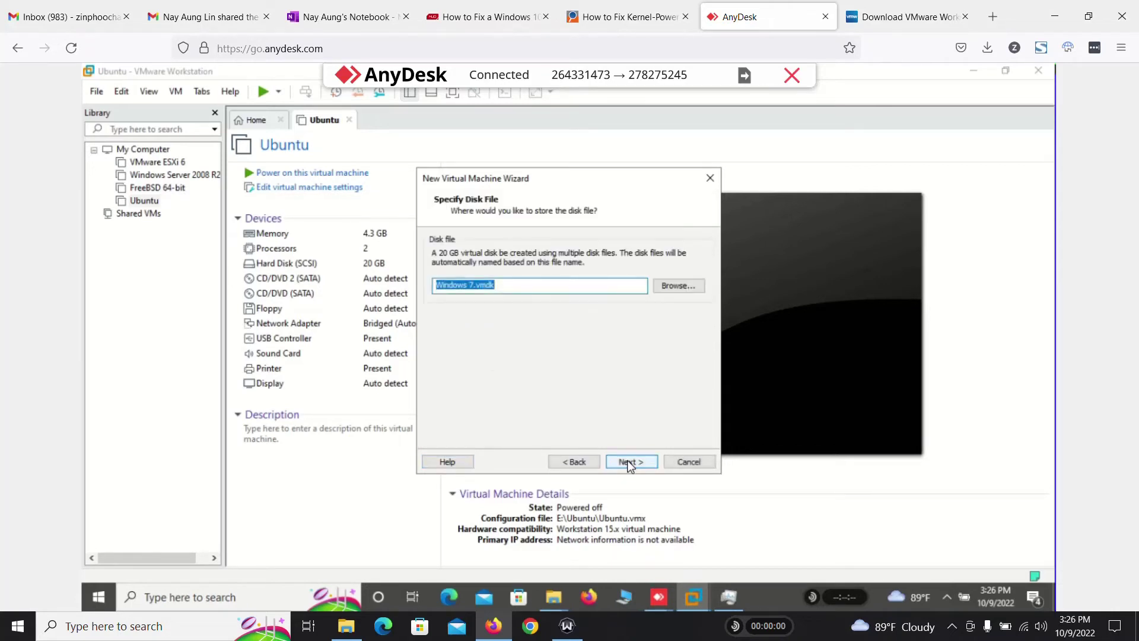
Step: Save the disk file inside E:\Window 7 and review the settings summary
{"action": "left_click", "coordinate": [679, 285]}
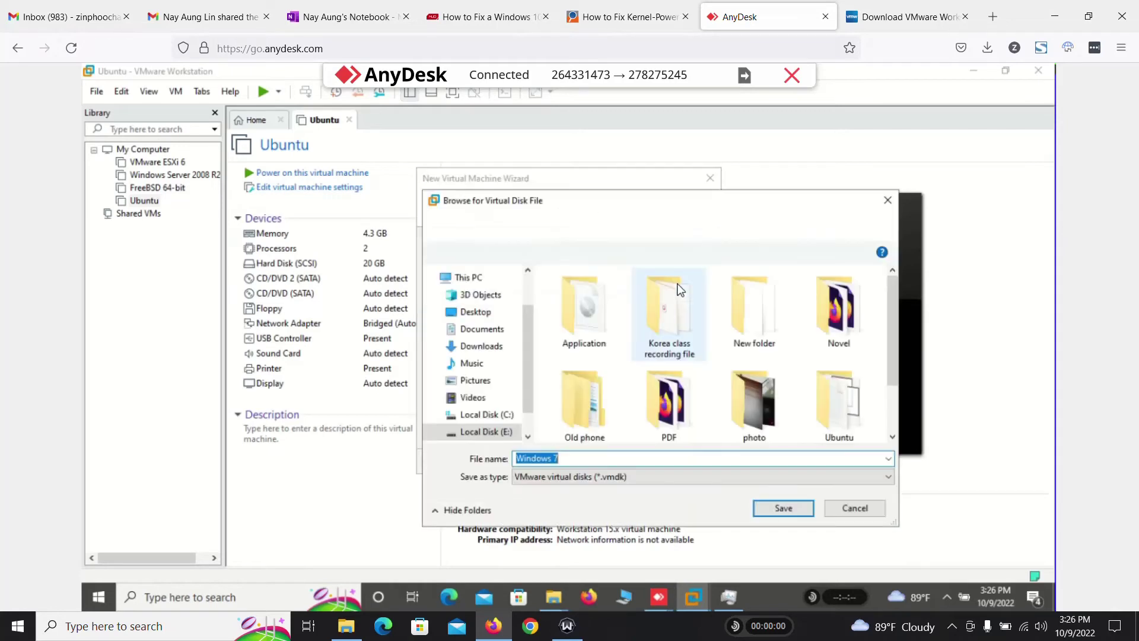
{"action": "scroll", "coordinate": [729, 385], "scroll_direction": "down", "scroll_amount": 2}
{"action": "left_click", "coordinate": [662, 415]}
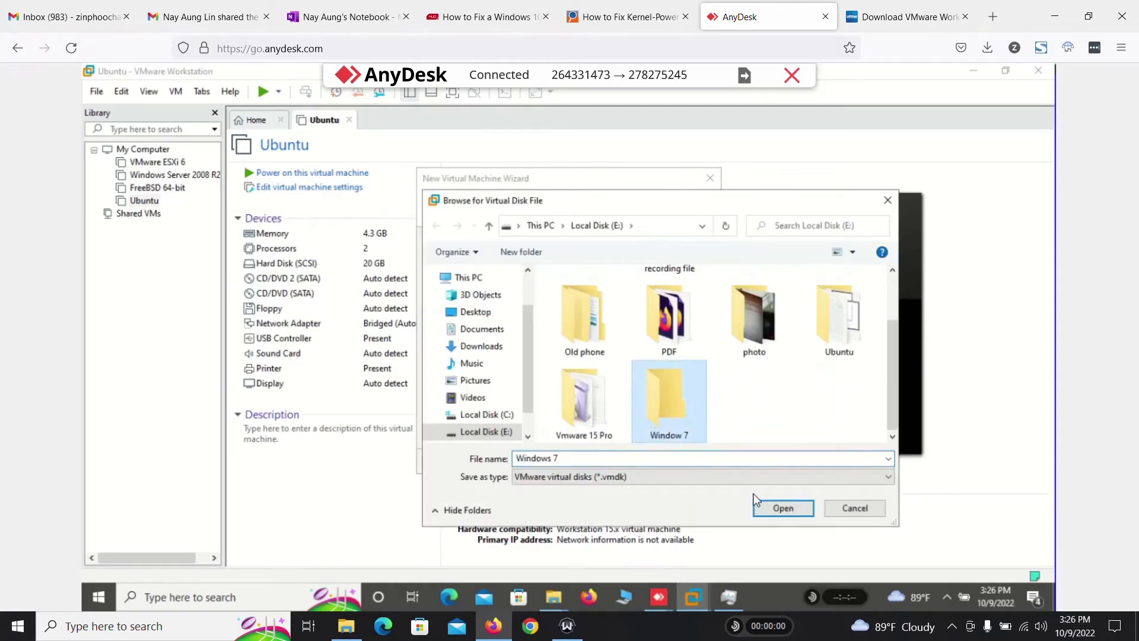
{"action": "left_click", "coordinate": [786, 513]}
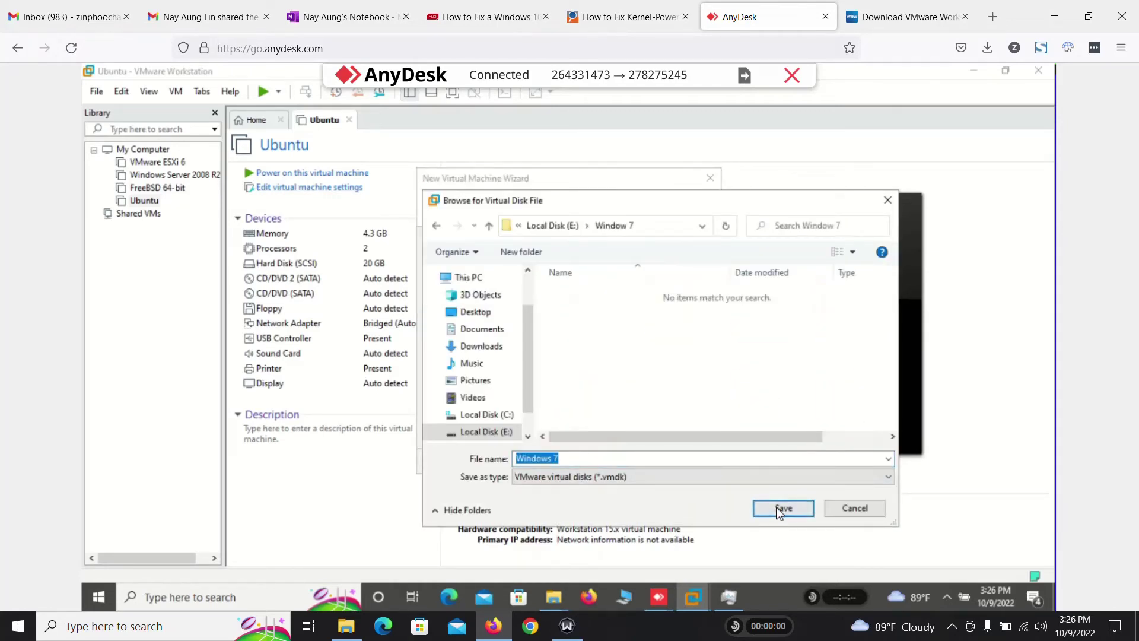
{"action": "left_click", "coordinate": [780, 509]}
{"action": "left_click", "coordinate": [630, 465]}
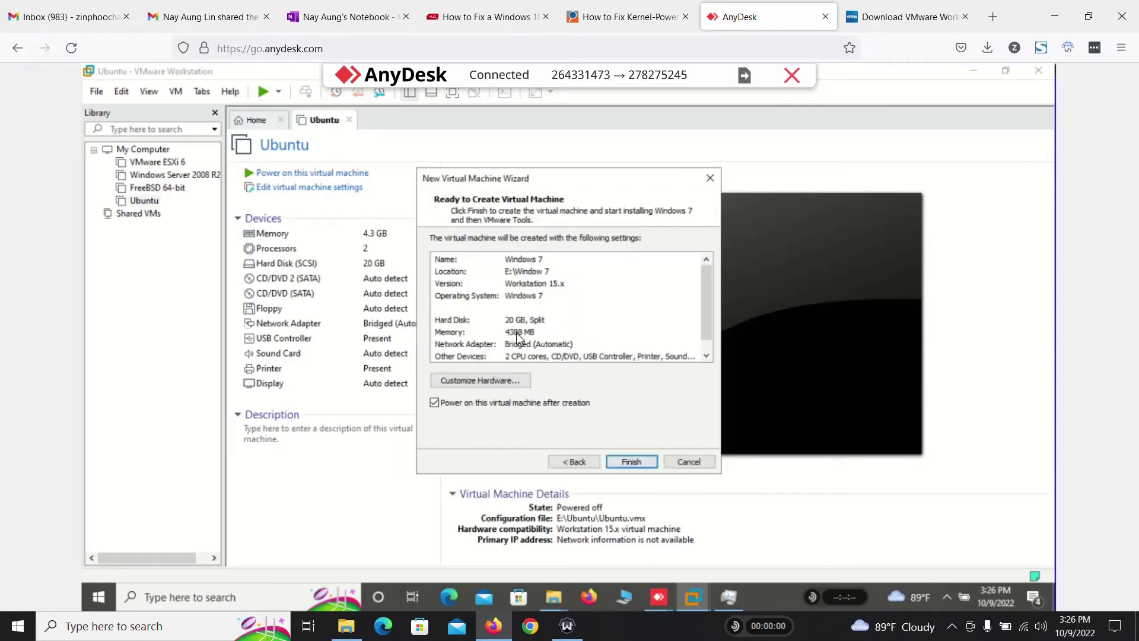
{"action": "scroll", "coordinate": [552, 330], "scroll_direction": "down", "scroll_amount": 1}
Step: Finish the wizard to create the Windows 7 VM with its 20 GB disk and ISO attached
{"action": "left_click", "coordinate": [638, 464]}
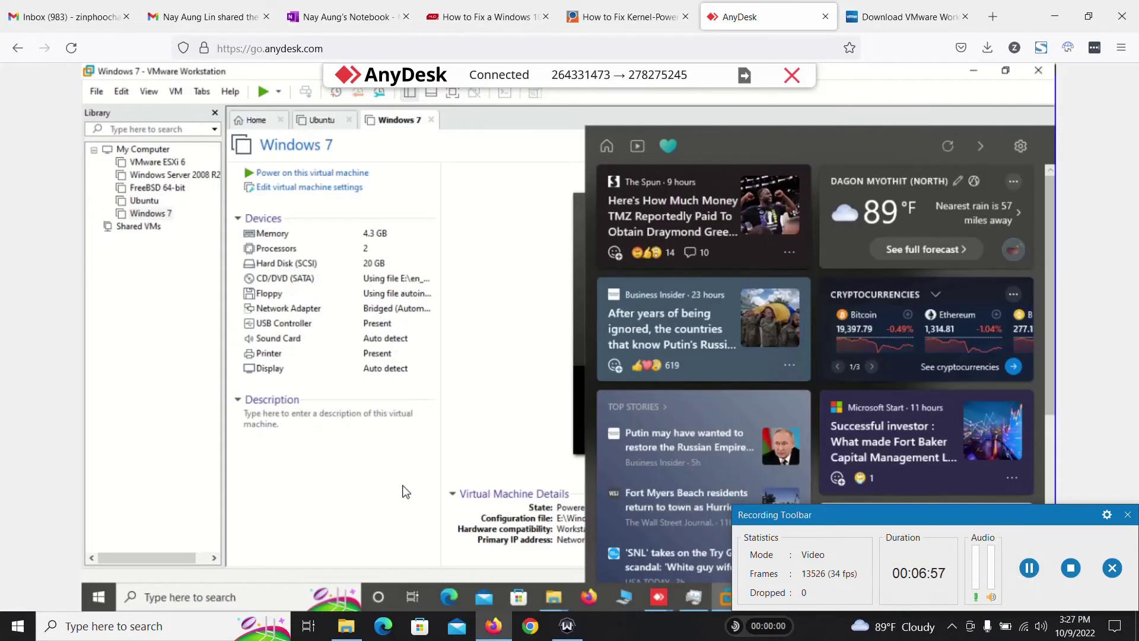
Step: Power on the Windows 7 VM so it boots from the disc to Starting Windows
{"action": "left_click", "coordinate": [1127, 515]}
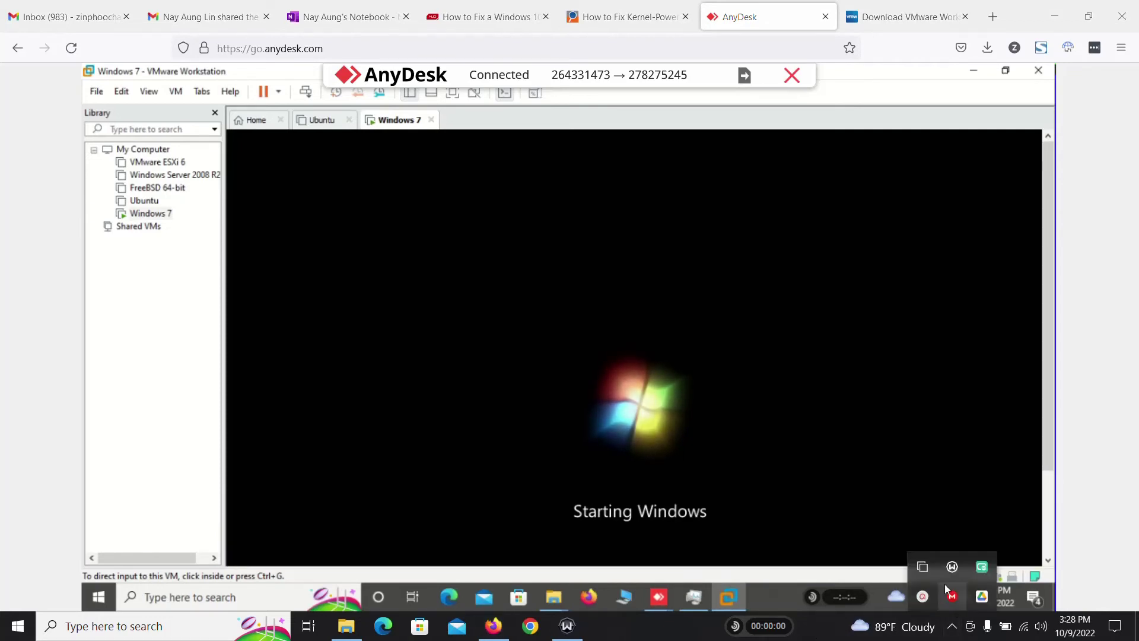
{"action": "mouse_move", "coordinate": [925, 589]}
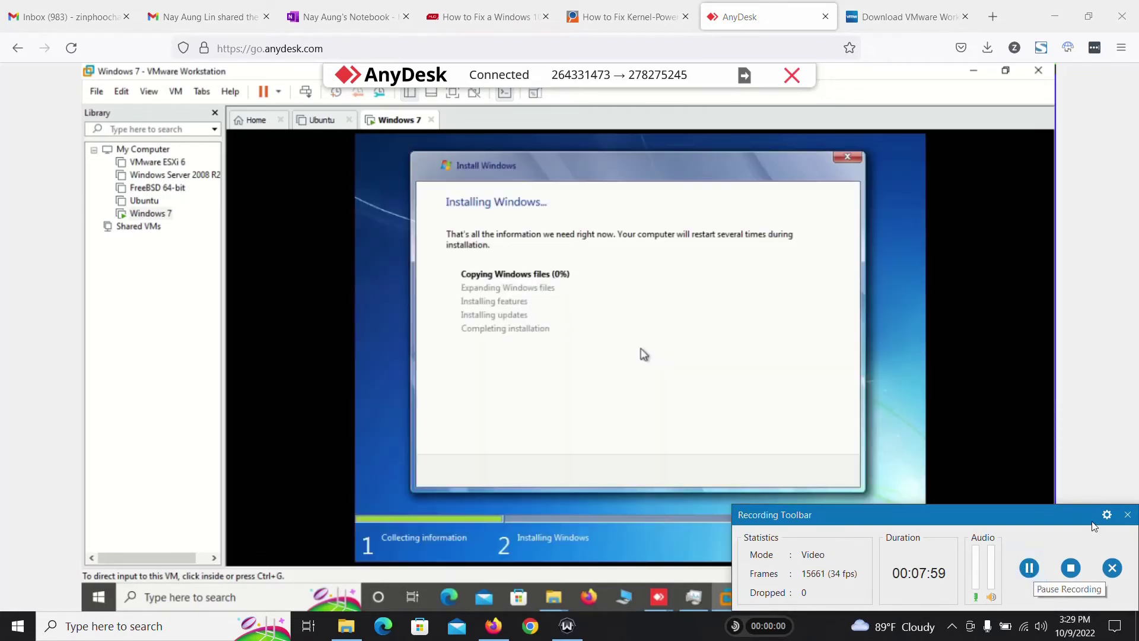
Step: Wait while Windows 7 installs in the VM and boots to the desktop with Recycle Bin
{"action": "left_click", "coordinate": [1128, 514]}
{"action": "left_click", "coordinate": [919, 589]}
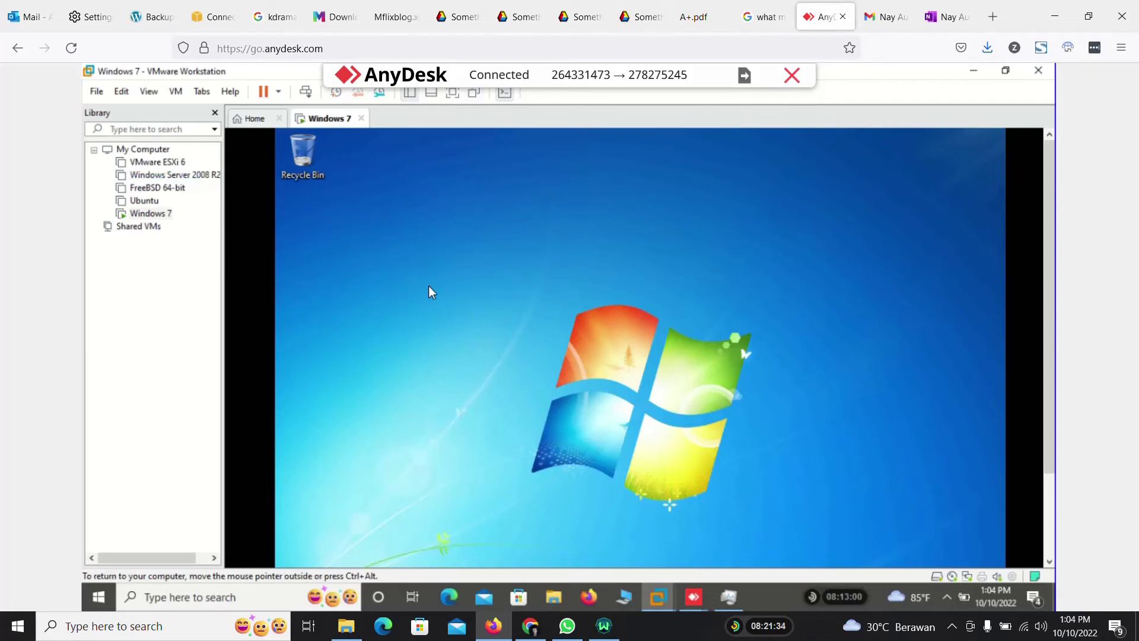
Step: Return to the OneNote Virtualization page, collapse the navigation pane, and select red ink
{"action": "left_click", "coordinate": [948, 17]}
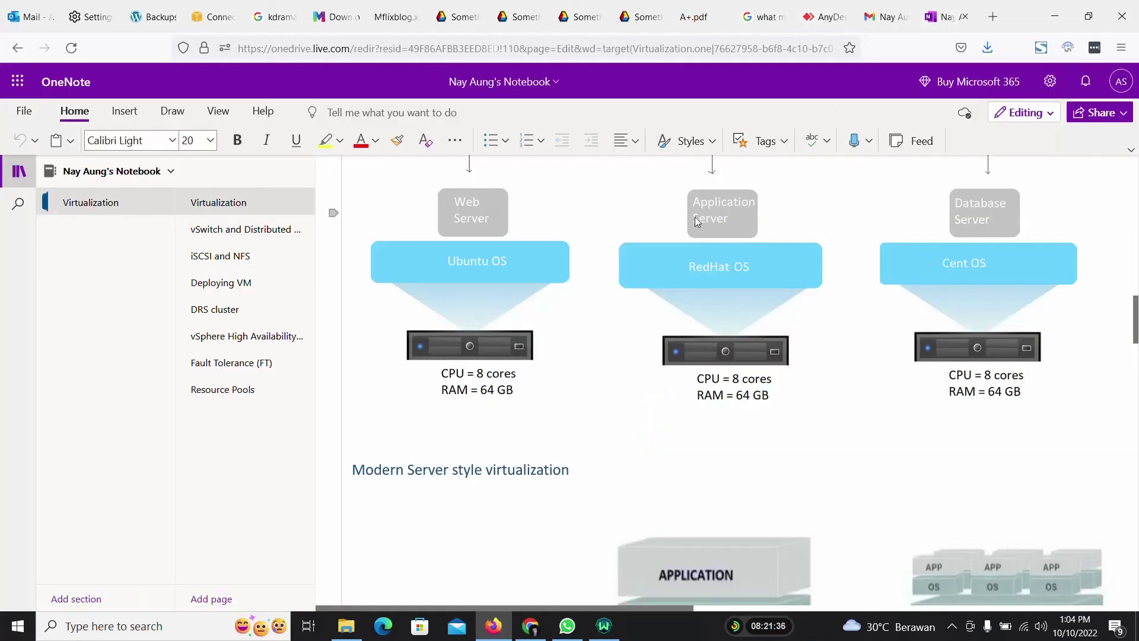
{"action": "scroll", "coordinate": [694, 217], "scroll_direction": "down", "scroll_amount": 10}
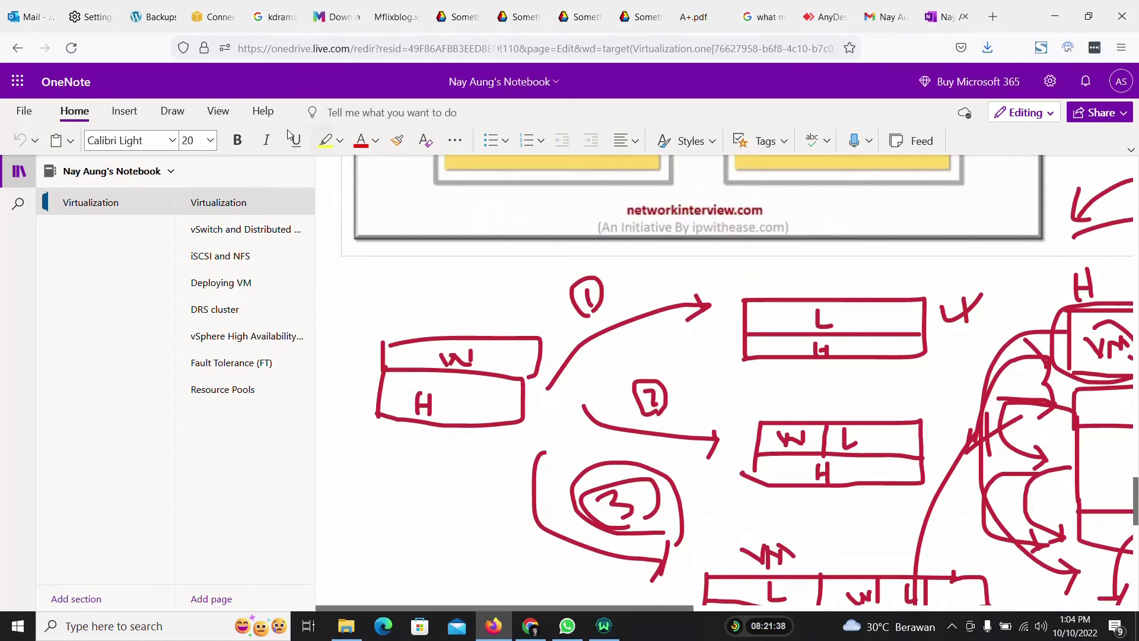
{"action": "left_click", "coordinate": [19, 171]}
{"action": "scroll", "coordinate": [773, 257], "scroll_direction": "down", "scroll_amount": 5}
{"action": "scroll", "coordinate": [794, 261], "scroll_direction": "up", "scroll_amount": 5}
{"action": "scroll", "coordinate": [794, 262], "scroll_direction": "down", "scroll_amount": 3}
{"action": "scroll", "coordinate": [794, 262], "scroll_direction": "up", "scroll_amount": 1}
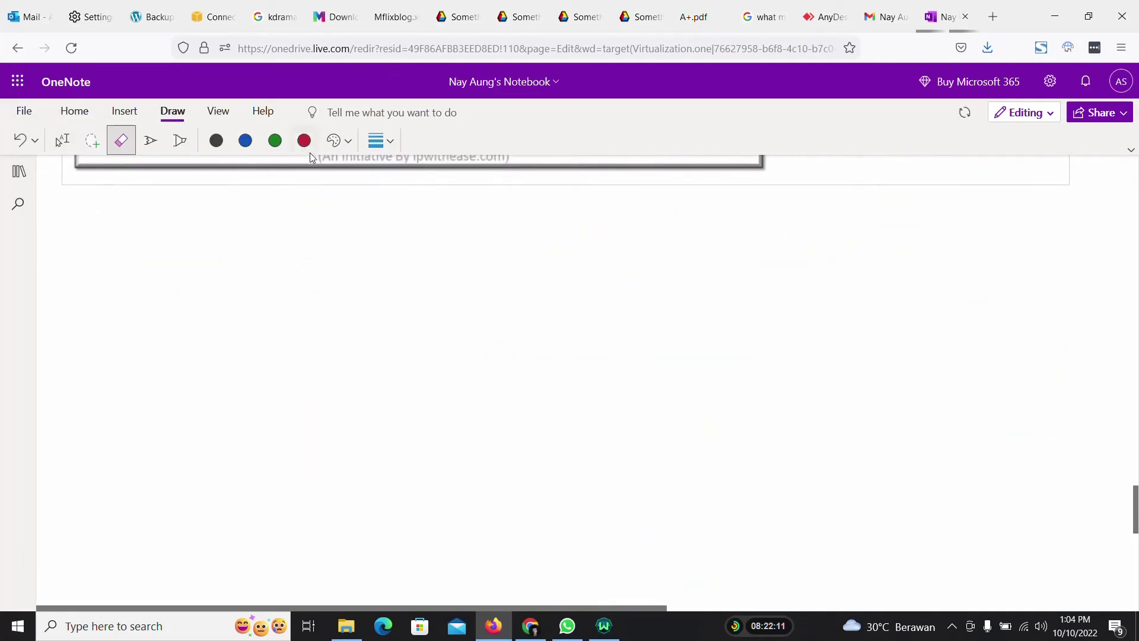
{"action": "left_click", "coordinate": [304, 141]}
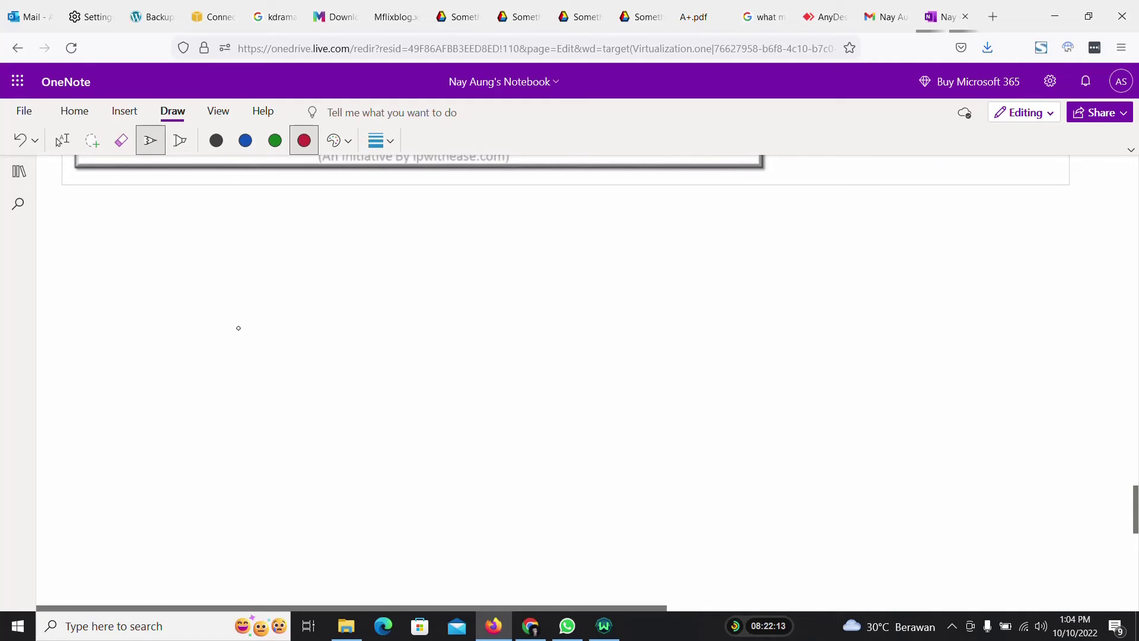
Step: Draw a red box divided into layers labelled H, W and the virtualization layer
{"action": "mouse_move", "coordinate": [210, 323]}
{"action": "left_mouse_down"}
{"action": "mouse_move", "coordinate": [197, 461]}
{"action": "mouse_move", "coordinate": [219, 498]}
{"action": "mouse_move", "coordinate": [586, 500]}
{"action": "left_mouse_up"}
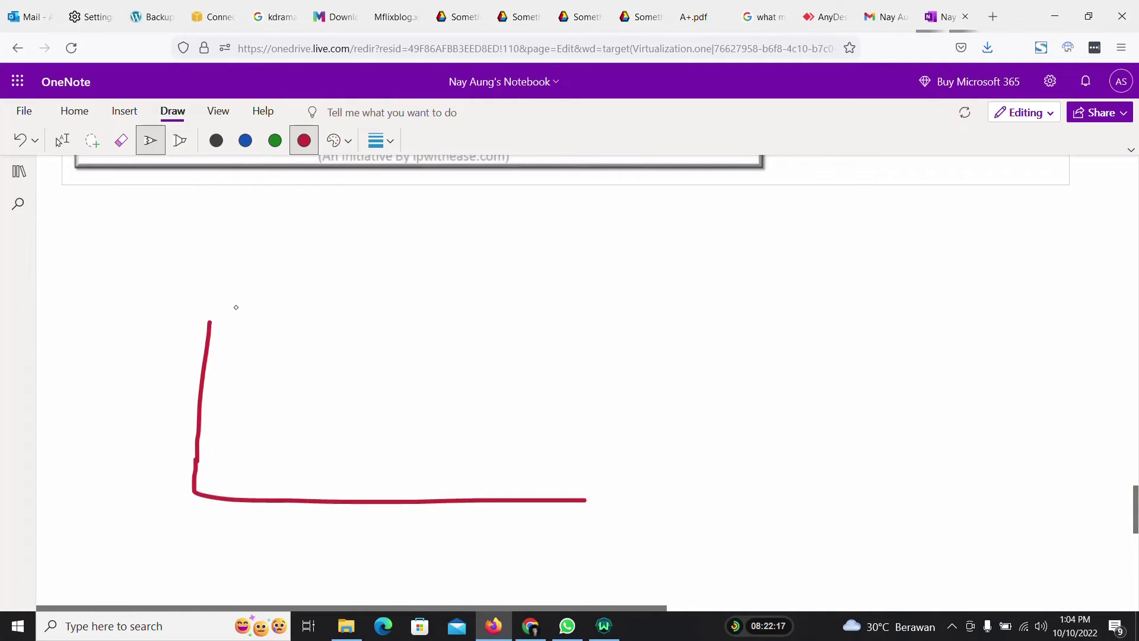
{"action": "mouse_move", "coordinate": [209, 323]}
{"action": "left_mouse_down"}
{"action": "mouse_move", "coordinate": [226, 277]}
{"action": "mouse_move", "coordinate": [620, 299]}
{"action": "mouse_move", "coordinate": [622, 495]}
{"action": "mouse_move", "coordinate": [584, 500]}
{"action": "left_mouse_up"}
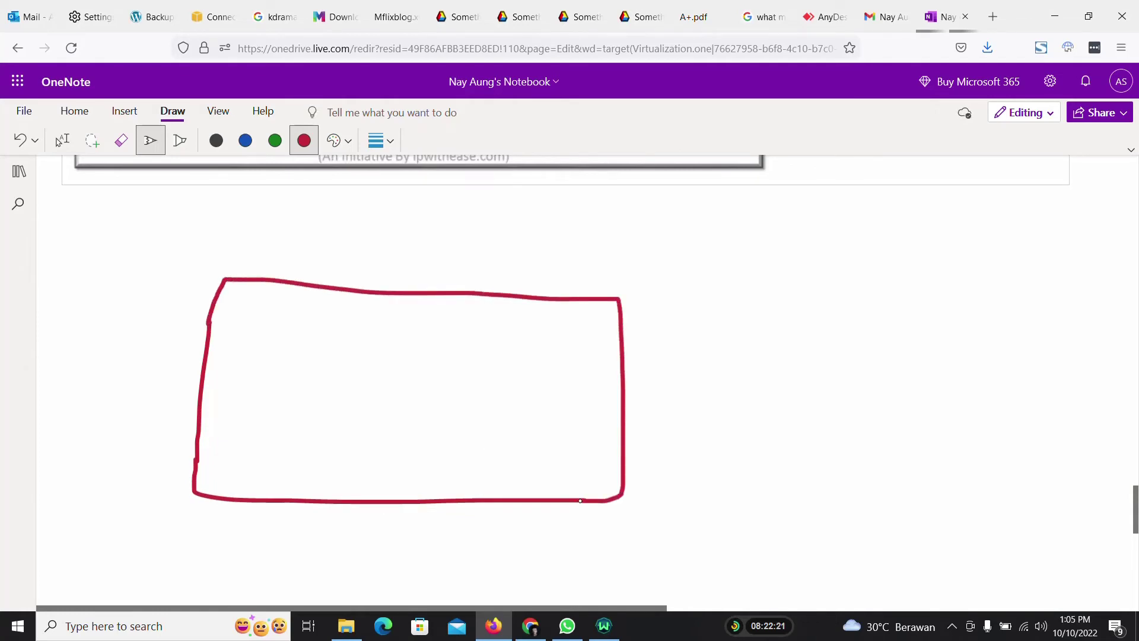
{"action": "left_click_drag", "start_coordinate": [194, 459], "coordinate": [620, 476]}
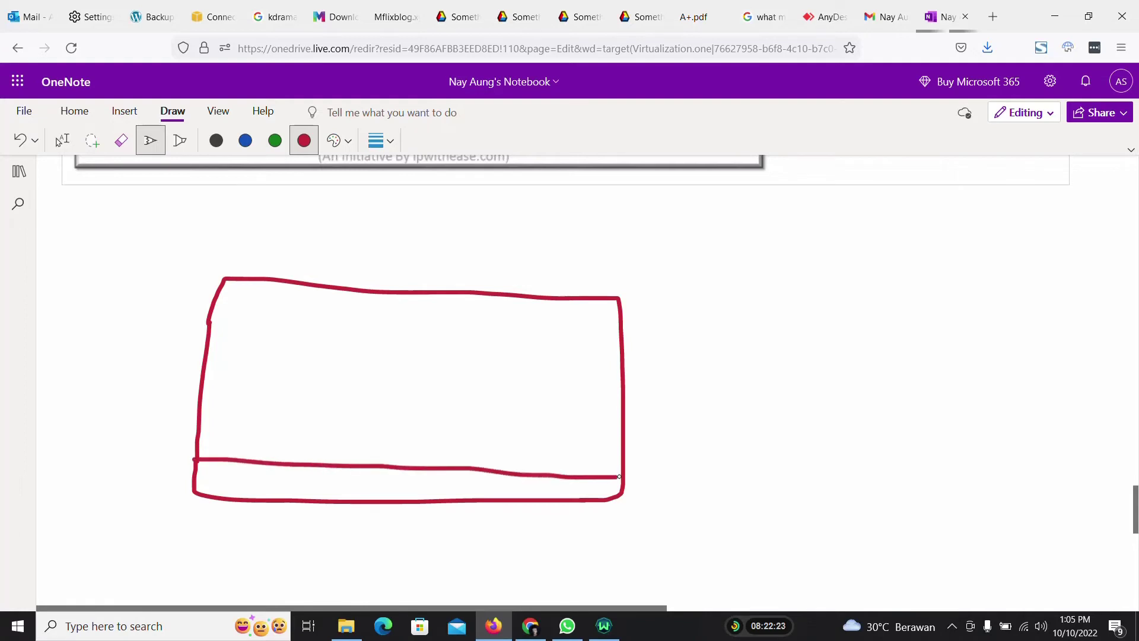
{"action": "mouse_move", "coordinate": [333, 474]}
{"action": "left_mouse_down"}
{"action": "mouse_move", "coordinate": [335, 495]}
{"action": "mouse_move", "coordinate": [352, 499]}
{"action": "mouse_move", "coordinate": [354, 486]}
{"action": "left_mouse_up"}
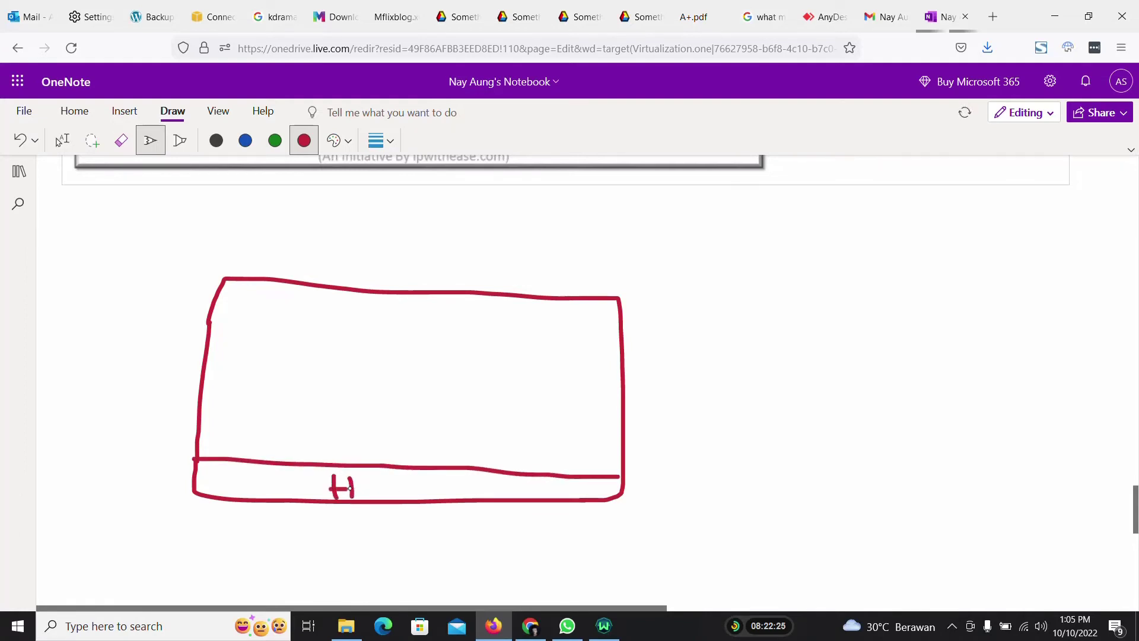
{"action": "left_click_drag", "start_coordinate": [195, 413], "coordinate": [621, 423]}
{"action": "mouse_move", "coordinate": [323, 431]}
{"action": "left_mouse_down"}
{"action": "mouse_move", "coordinate": [359, 428]}
{"action": "mouse_move", "coordinate": [381, 453]}
{"action": "left_mouse_up"}
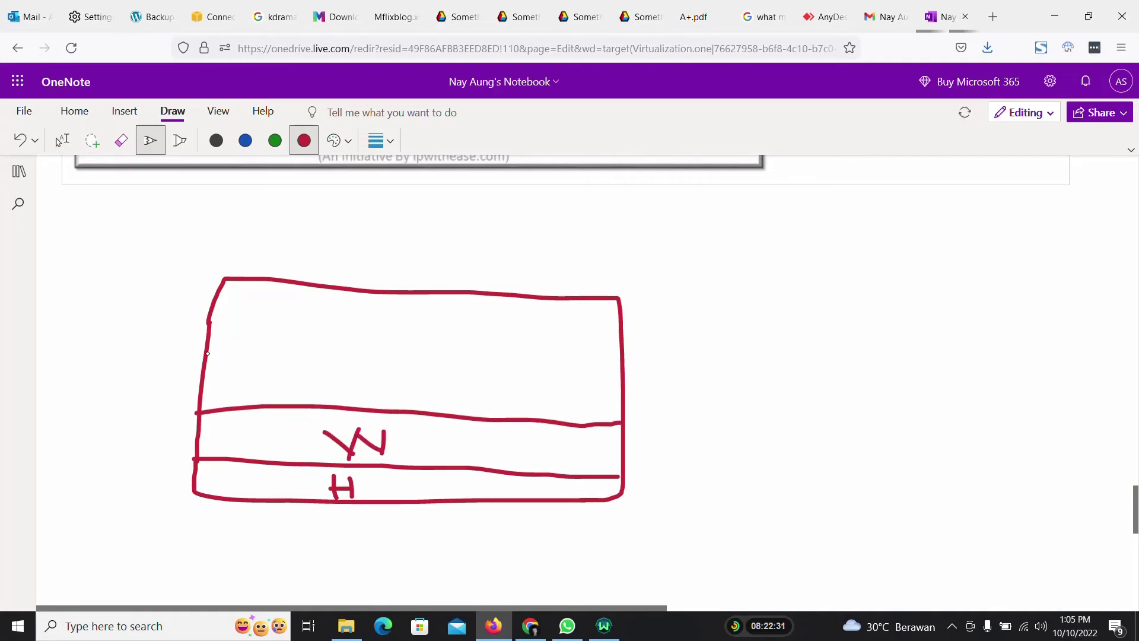
{"action": "left_click_drag", "start_coordinate": [208, 353], "coordinate": [619, 374]}
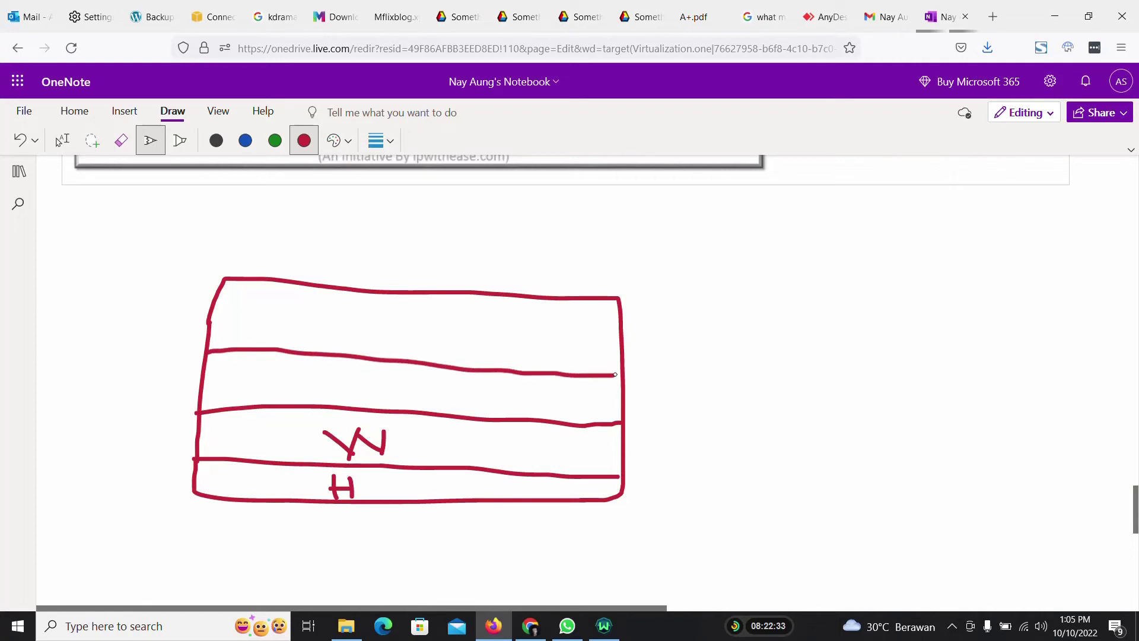
{"action": "mouse_move", "coordinate": [331, 376]}
{"action": "left_mouse_down"}
{"action": "mouse_move", "coordinate": [349, 398]}
{"action": "mouse_move", "coordinate": [356, 372]}
{"action": "mouse_move", "coordinate": [384, 409]}
{"action": "mouse_move", "coordinate": [457, 392]}
{"action": "mouse_move", "coordinate": [462, 409]}
{"action": "left_mouse_up"}
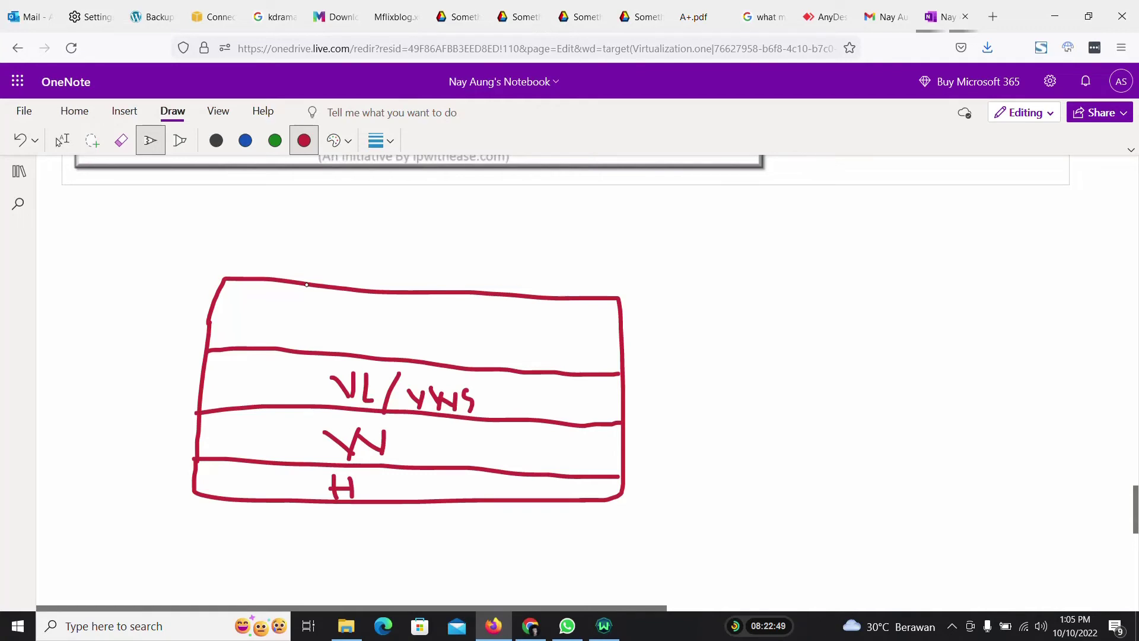
Step: Split the top row into W and L cells and write a CPU note below
{"action": "left_click_drag", "start_coordinate": [307, 285], "coordinate": [299, 351]}
{"action": "mouse_move", "coordinate": [219, 317]}
{"action": "left_mouse_down"}
{"action": "mouse_move", "coordinate": [224, 330]}
{"action": "mouse_move", "coordinate": [236, 319]}
{"action": "mouse_move", "coordinate": [247, 327]}
{"action": "mouse_move", "coordinate": [252, 315]}
{"action": "left_mouse_up"}
{"action": "left_click_drag", "start_coordinate": [364, 294], "coordinate": [364, 355]}
{"action": "left_click_drag", "start_coordinate": [318, 315], "coordinate": [332, 340]}
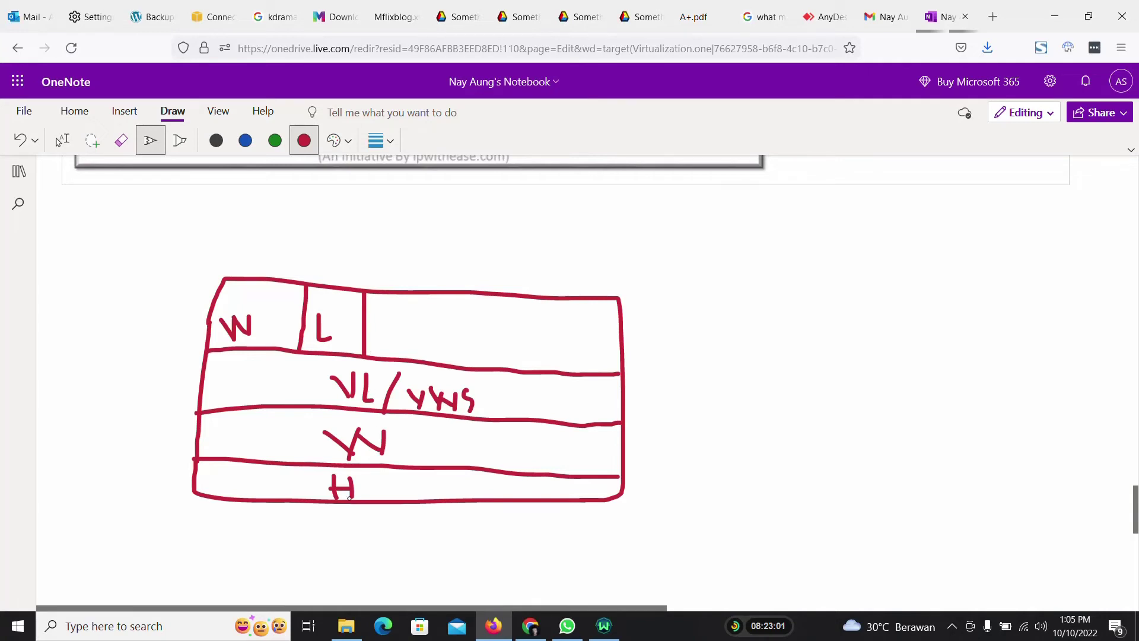
{"action": "mouse_move", "coordinate": [336, 527]}
{"action": "left_mouse_down"}
{"action": "mouse_move", "coordinate": [324, 534]}
{"action": "mouse_move", "coordinate": [336, 554]}
{"action": "mouse_move", "coordinate": [352, 555]}
{"action": "mouse_move", "coordinate": [368, 534]}
{"action": "mouse_move", "coordinate": [372, 552]}
{"action": "mouse_move", "coordinate": [386, 548]}
{"action": "mouse_move", "coordinate": [389, 527]}
{"action": "mouse_move", "coordinate": [405, 531]}
{"action": "left_mouse_up"}
{"action": "left_click_drag", "start_coordinate": [412, 521], "coordinate": [408, 543]}
{"action": "scroll", "coordinate": [371, 529], "scroll_direction": "down", "scroll_amount": 2}
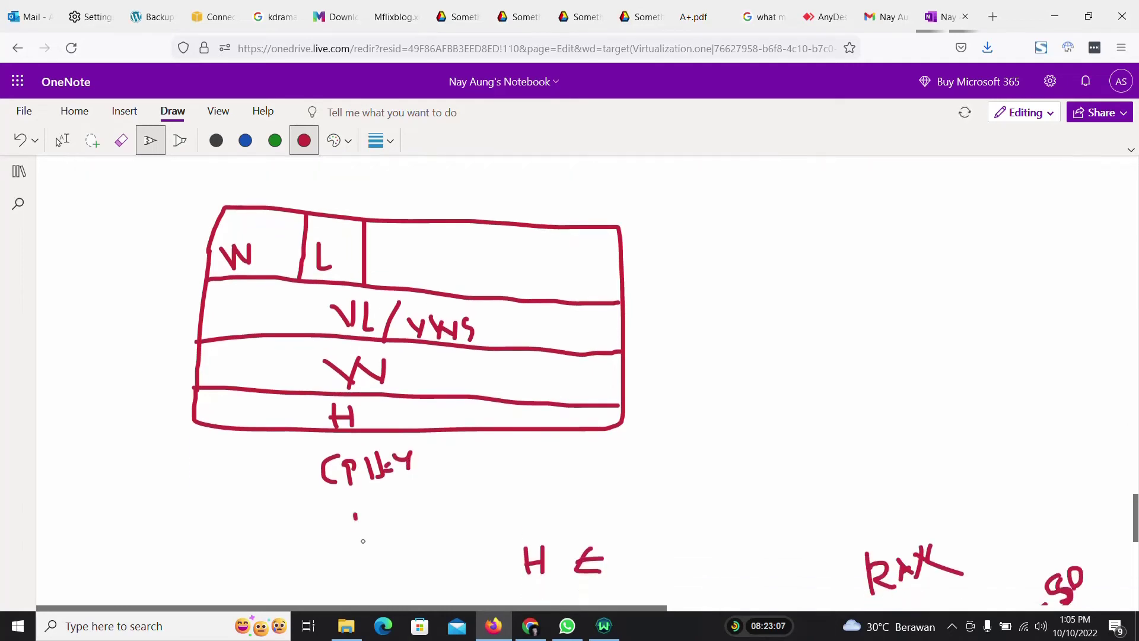